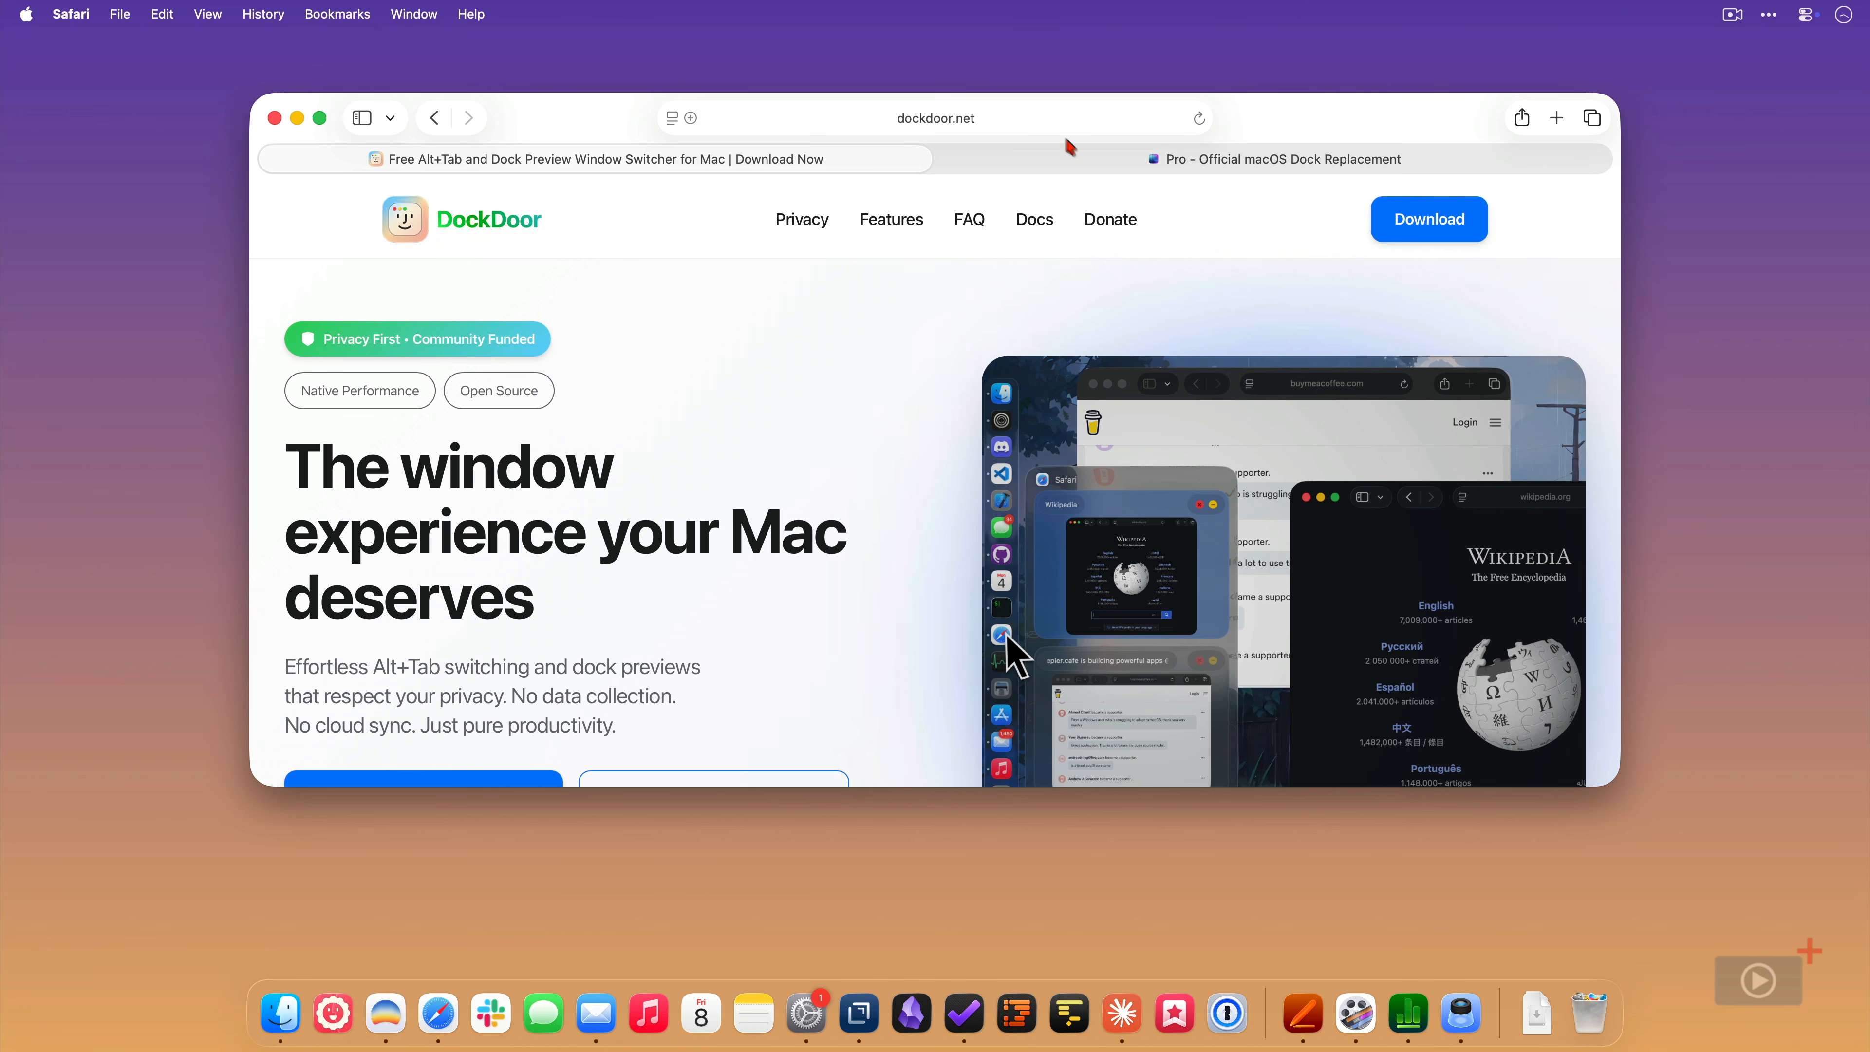
- Examine the DockDoor Pro page's core features, dock profiles, control panel and music player sections
{"action": "left_click", "coordinate": [1104, 165]}
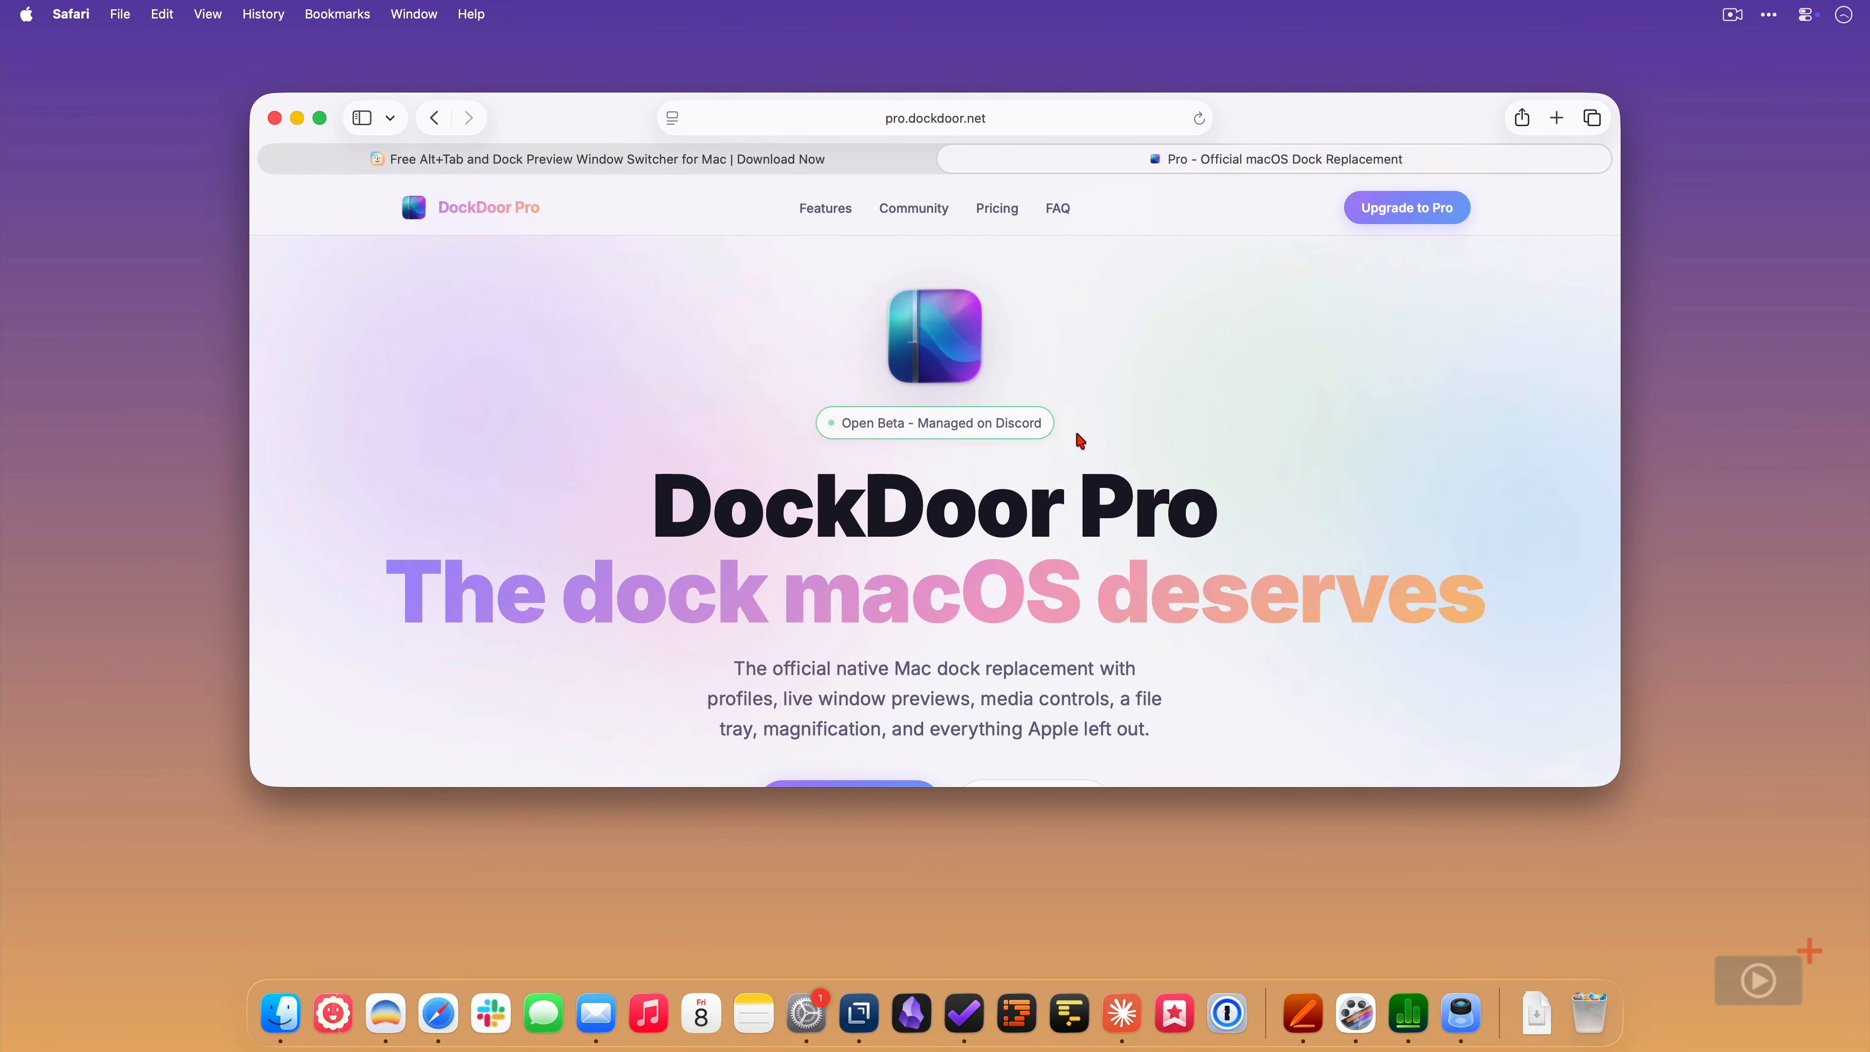
{"action": "scroll", "coordinate": [1080, 440], "scroll_direction": "down", "scroll_amount": 6}
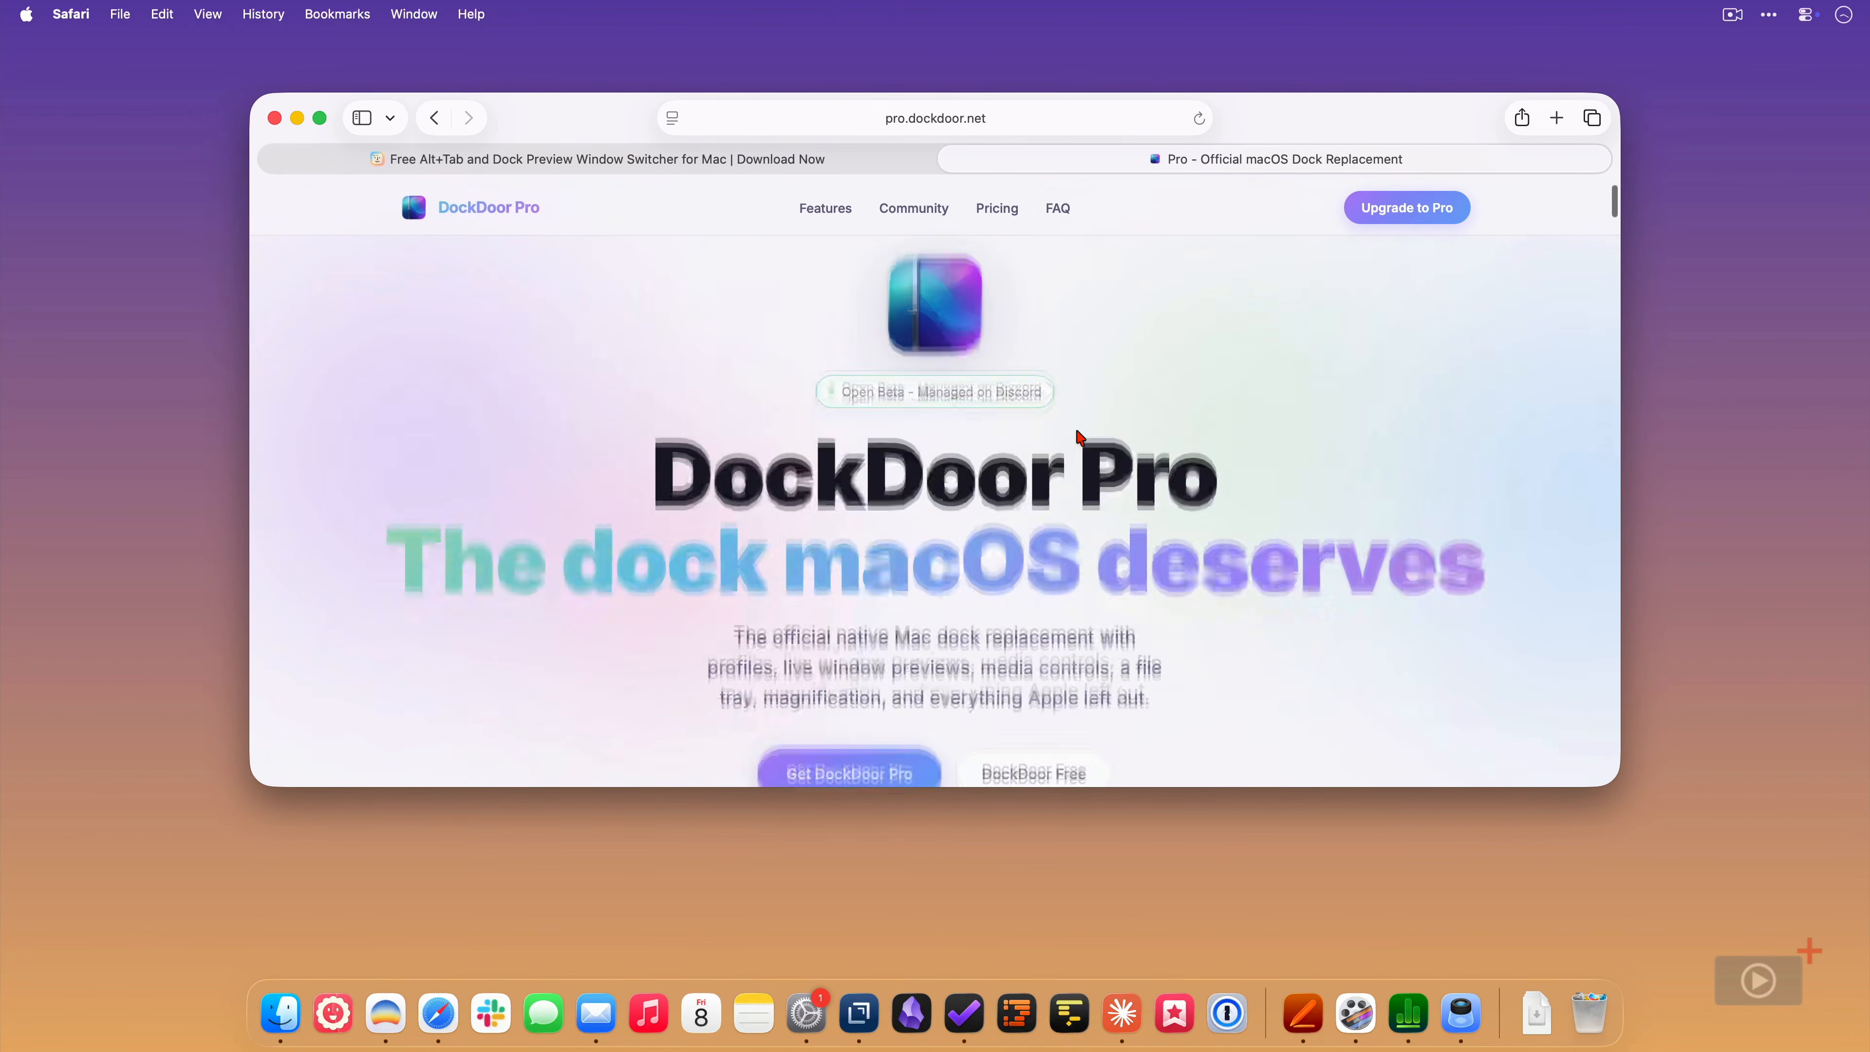
{"action": "scroll", "coordinate": [1079, 437], "scroll_direction": "down", "scroll_amount": 10}
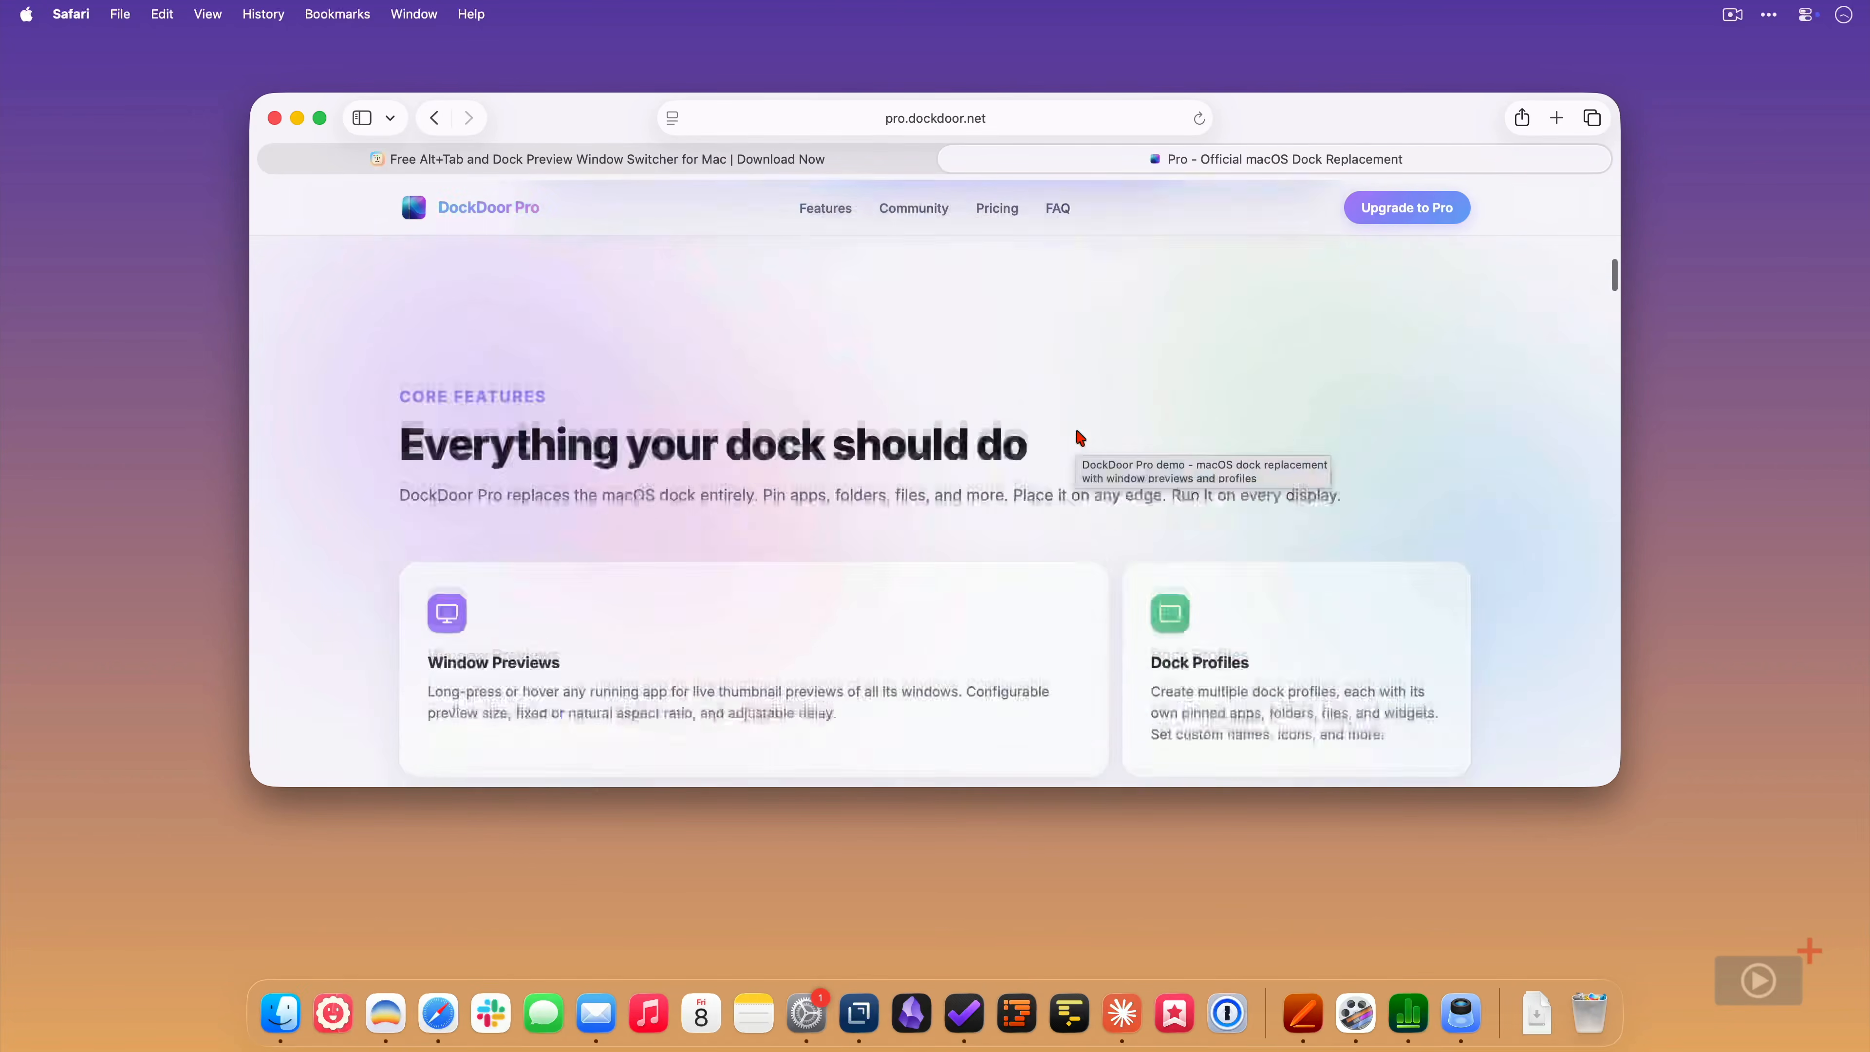
{"action": "scroll", "coordinate": [1080, 439], "scroll_direction": "down", "scroll_amount": 10}
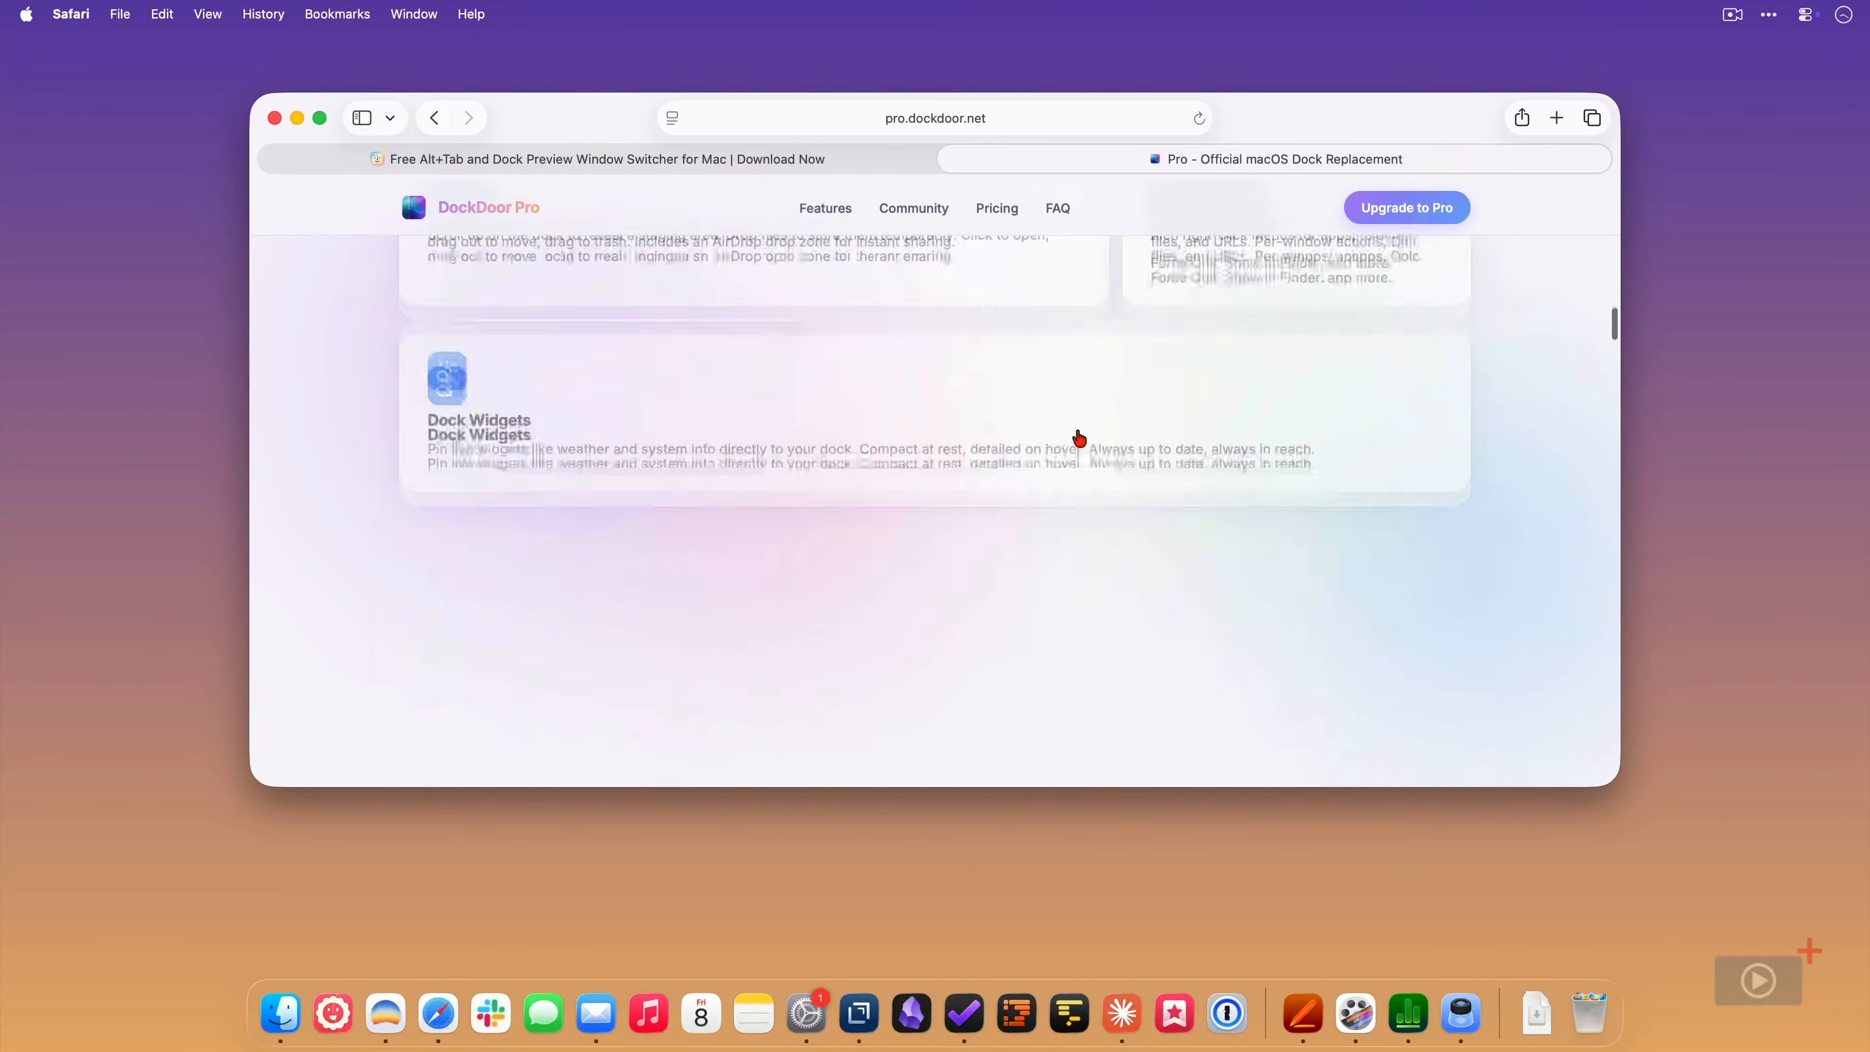
{"action": "scroll", "coordinate": [1079, 439], "scroll_direction": "down", "scroll_amount": 5}
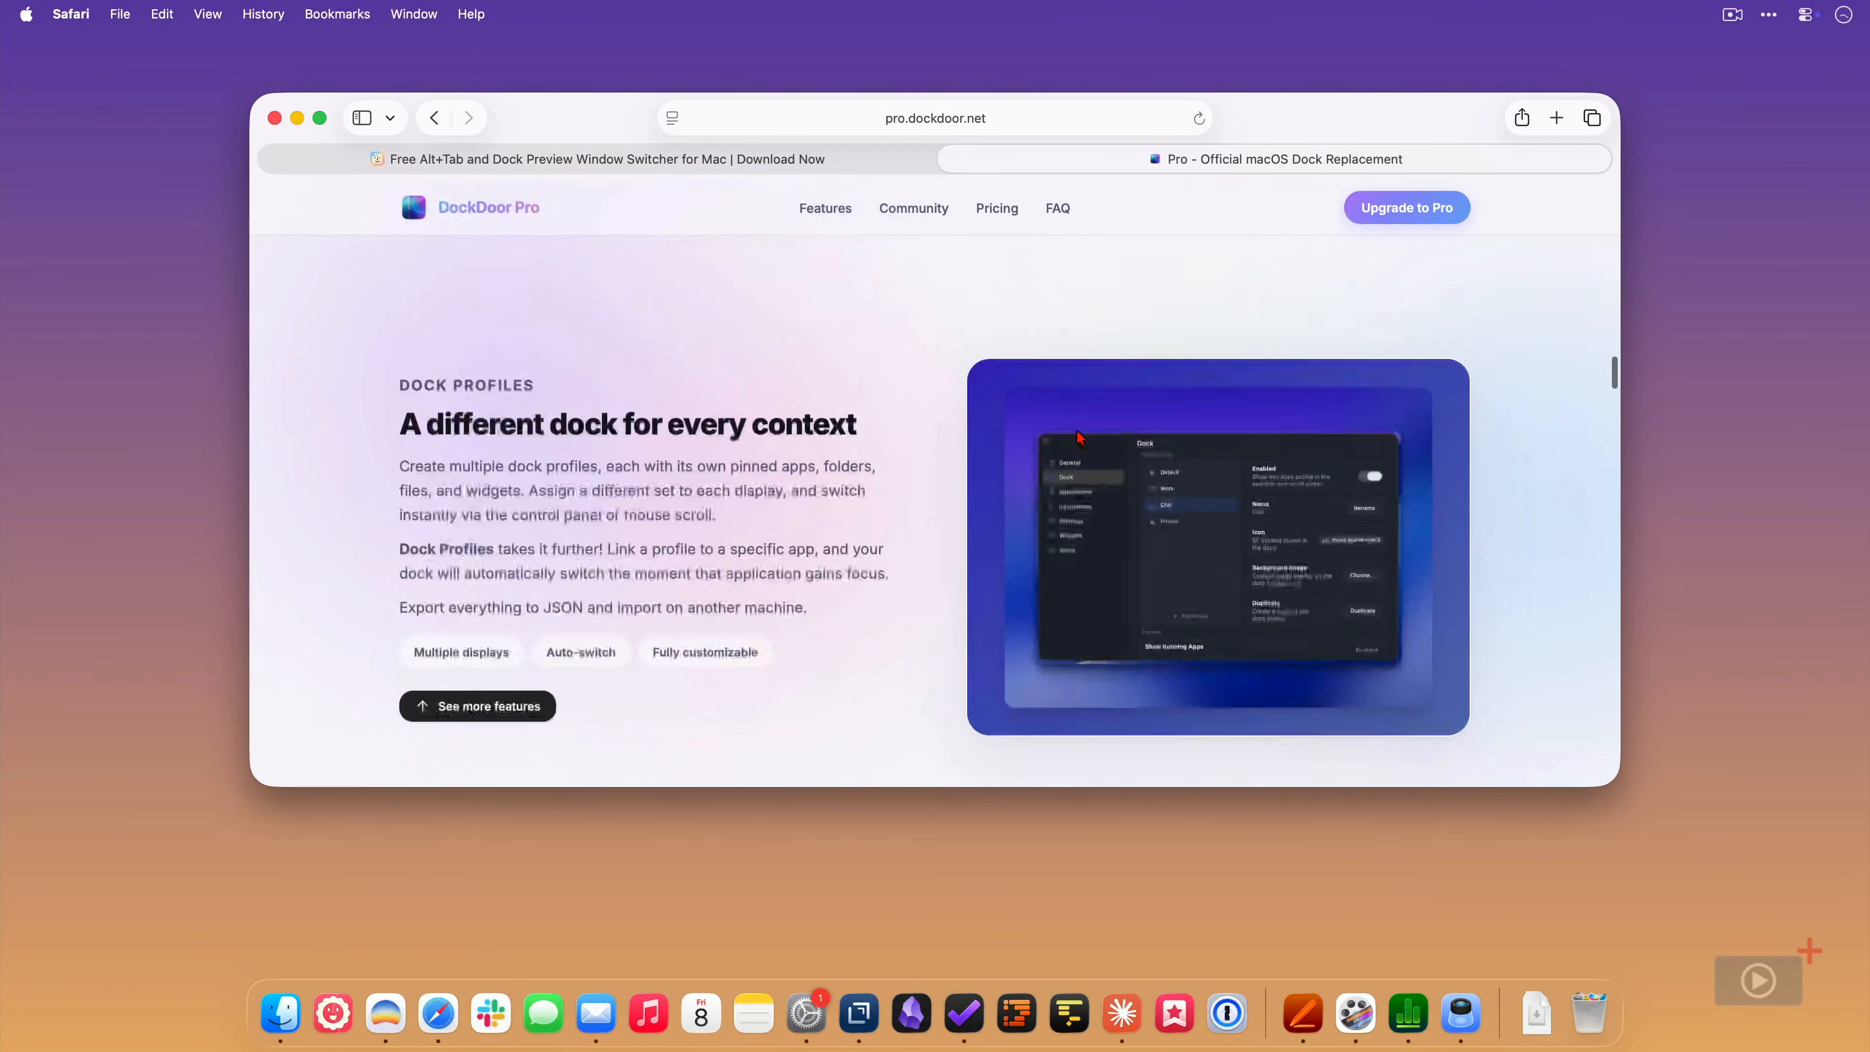
{"action": "scroll", "coordinate": [1079, 437], "scroll_direction": "down", "scroll_amount": 5}
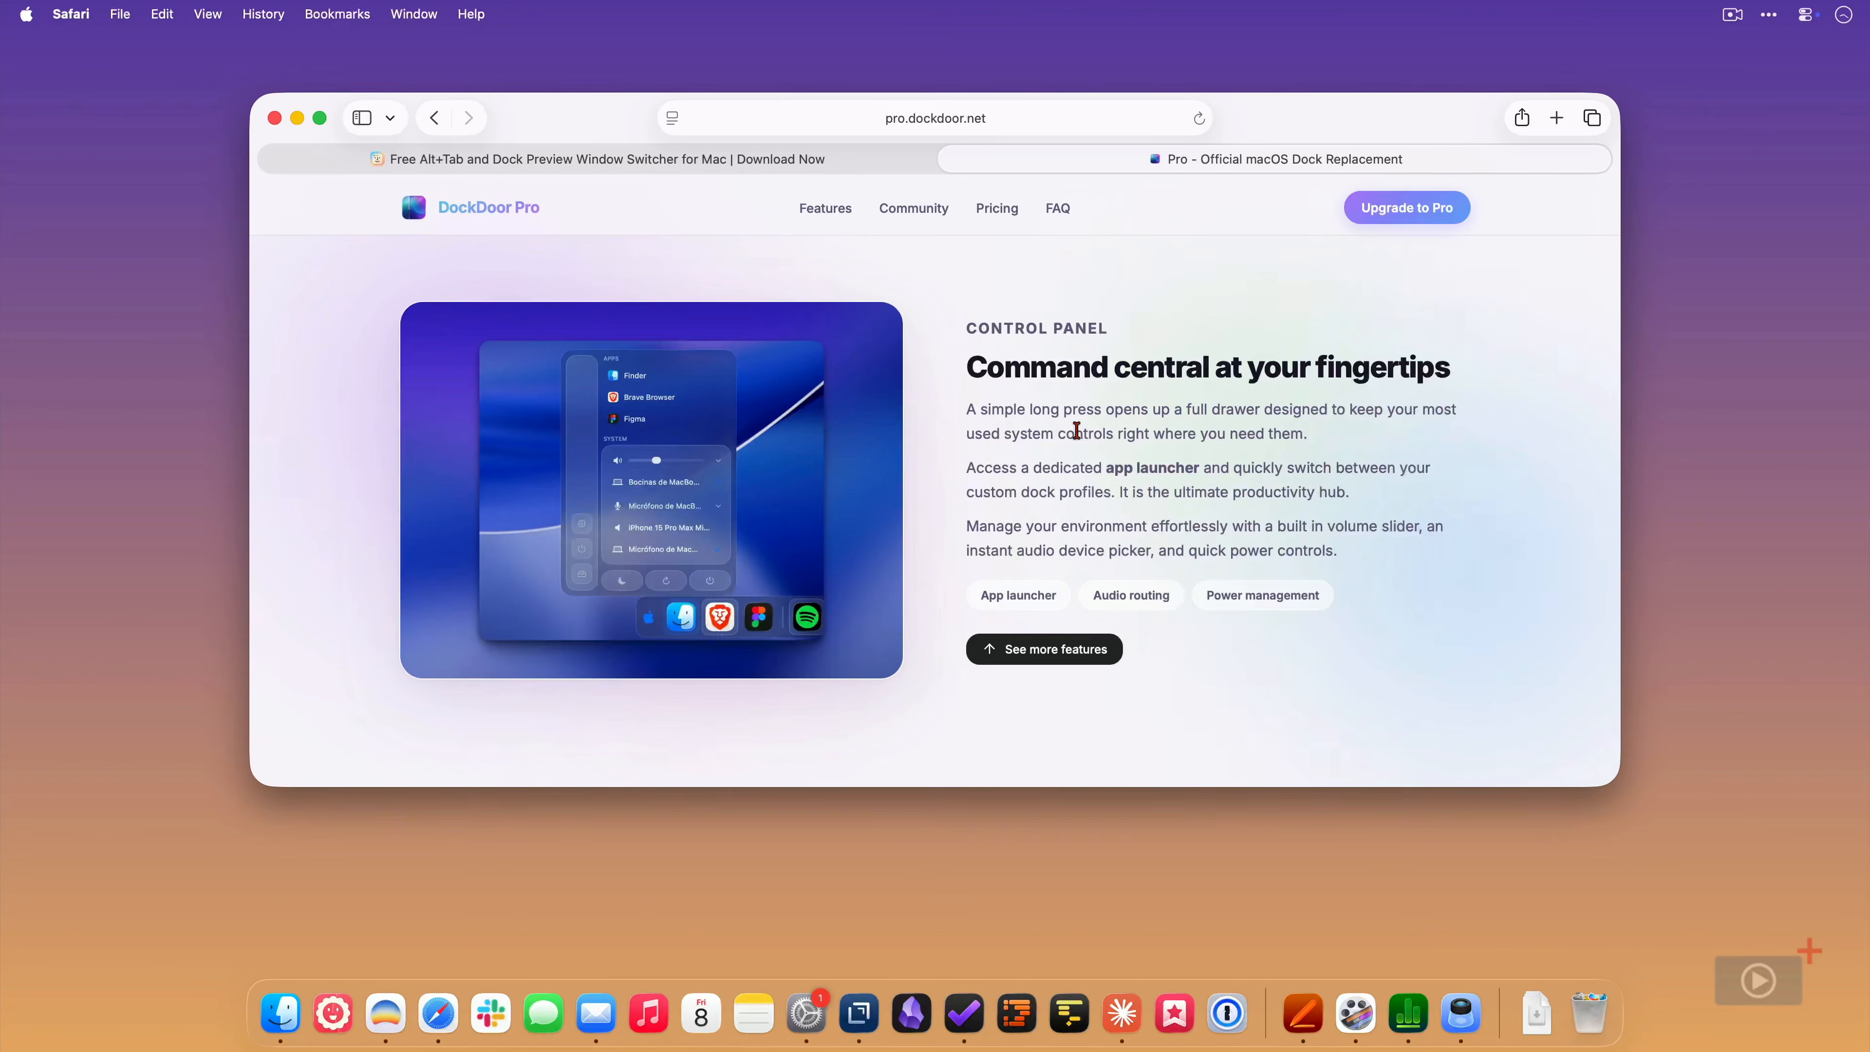
{"action": "scroll", "coordinate": [1075, 429], "scroll_direction": "down", "scroll_amount": 5}
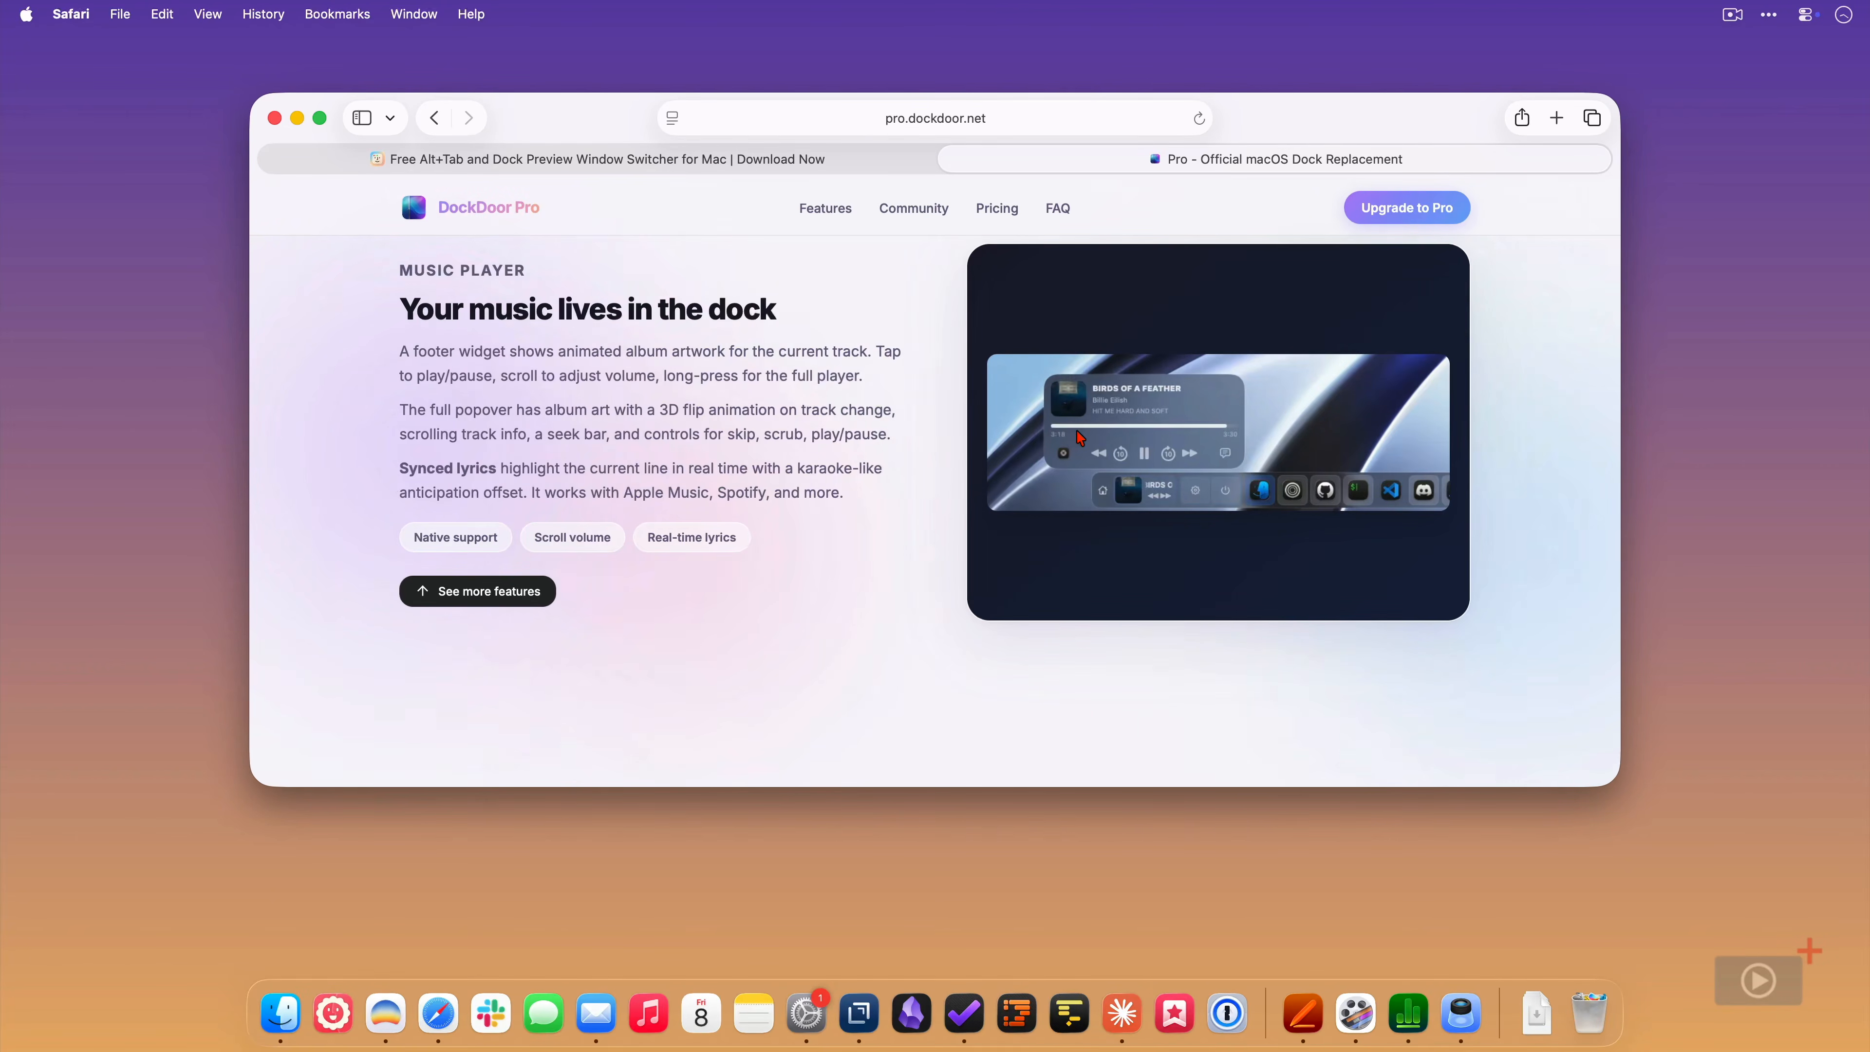
- Hide Safari, launch DockDoor, allow its screen and audio access request, and start the welcome setup
{"action": "key", "text": "cmd+h"}
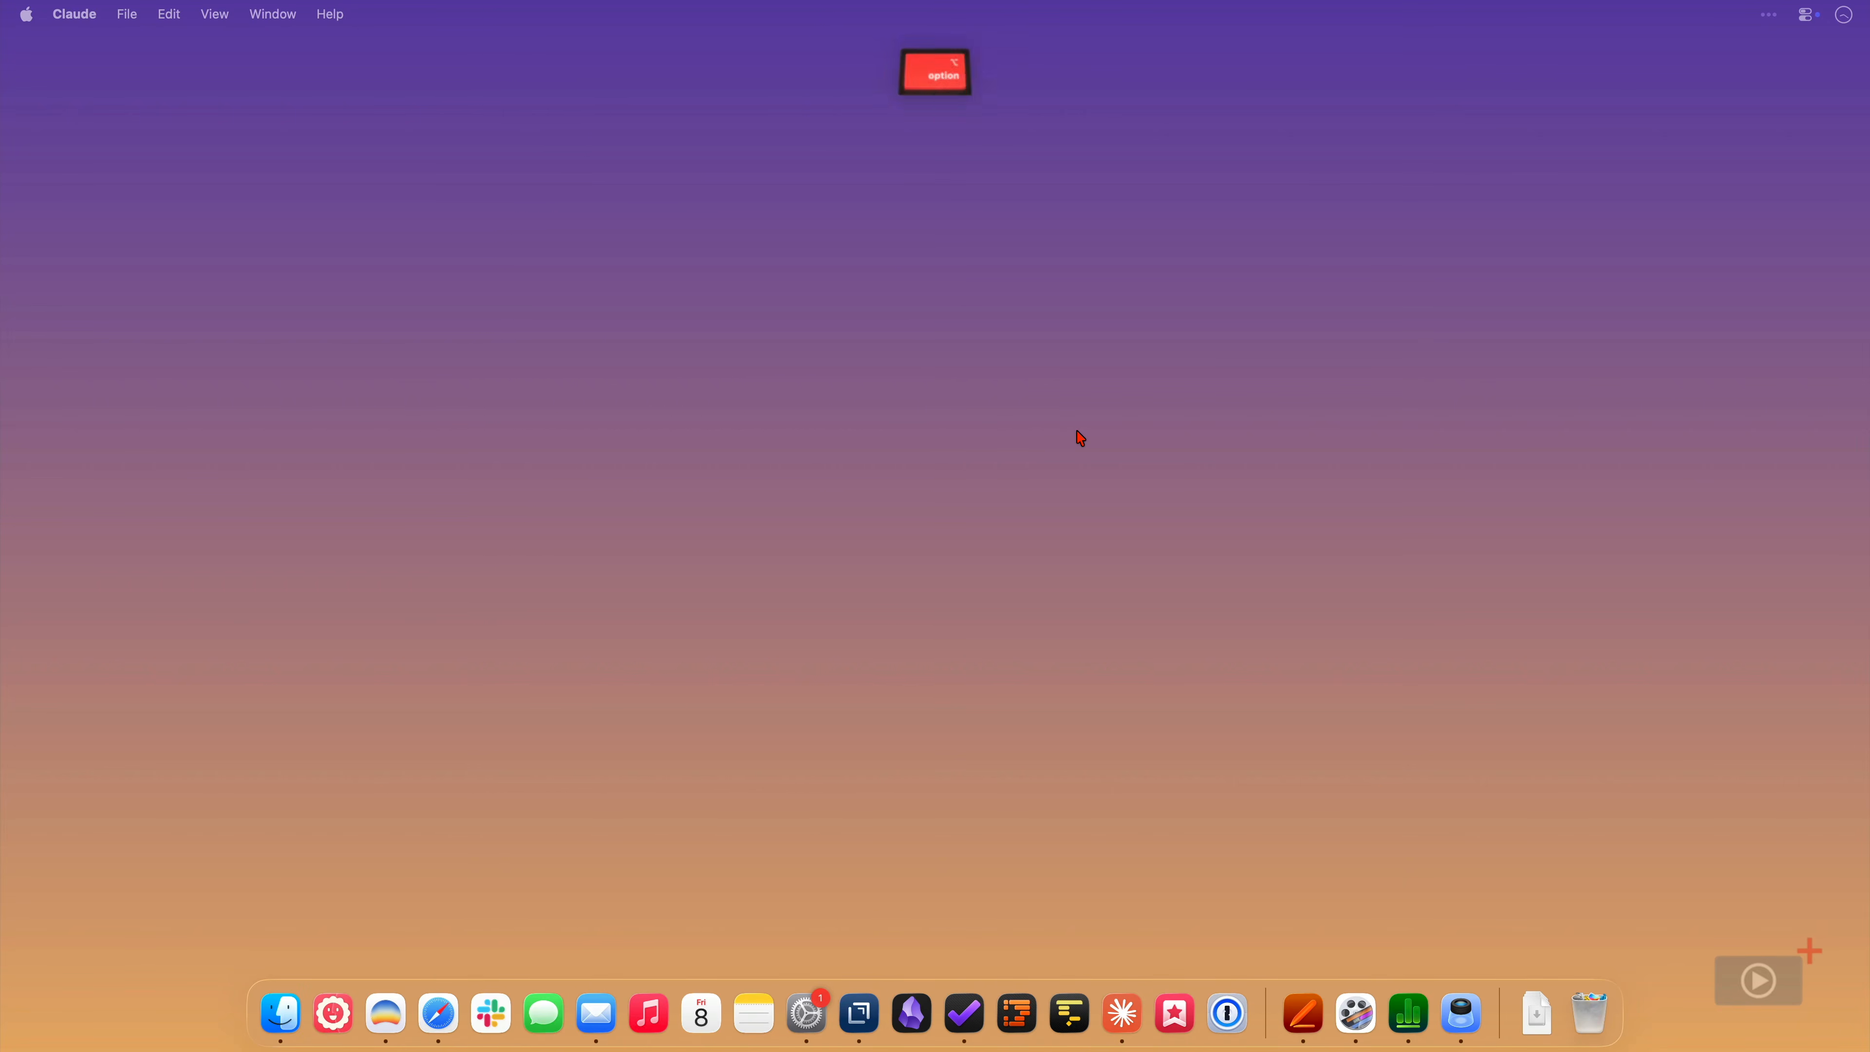
{"action": "key", "text": "alt+space"}
{"action": "type", "text": "do"}
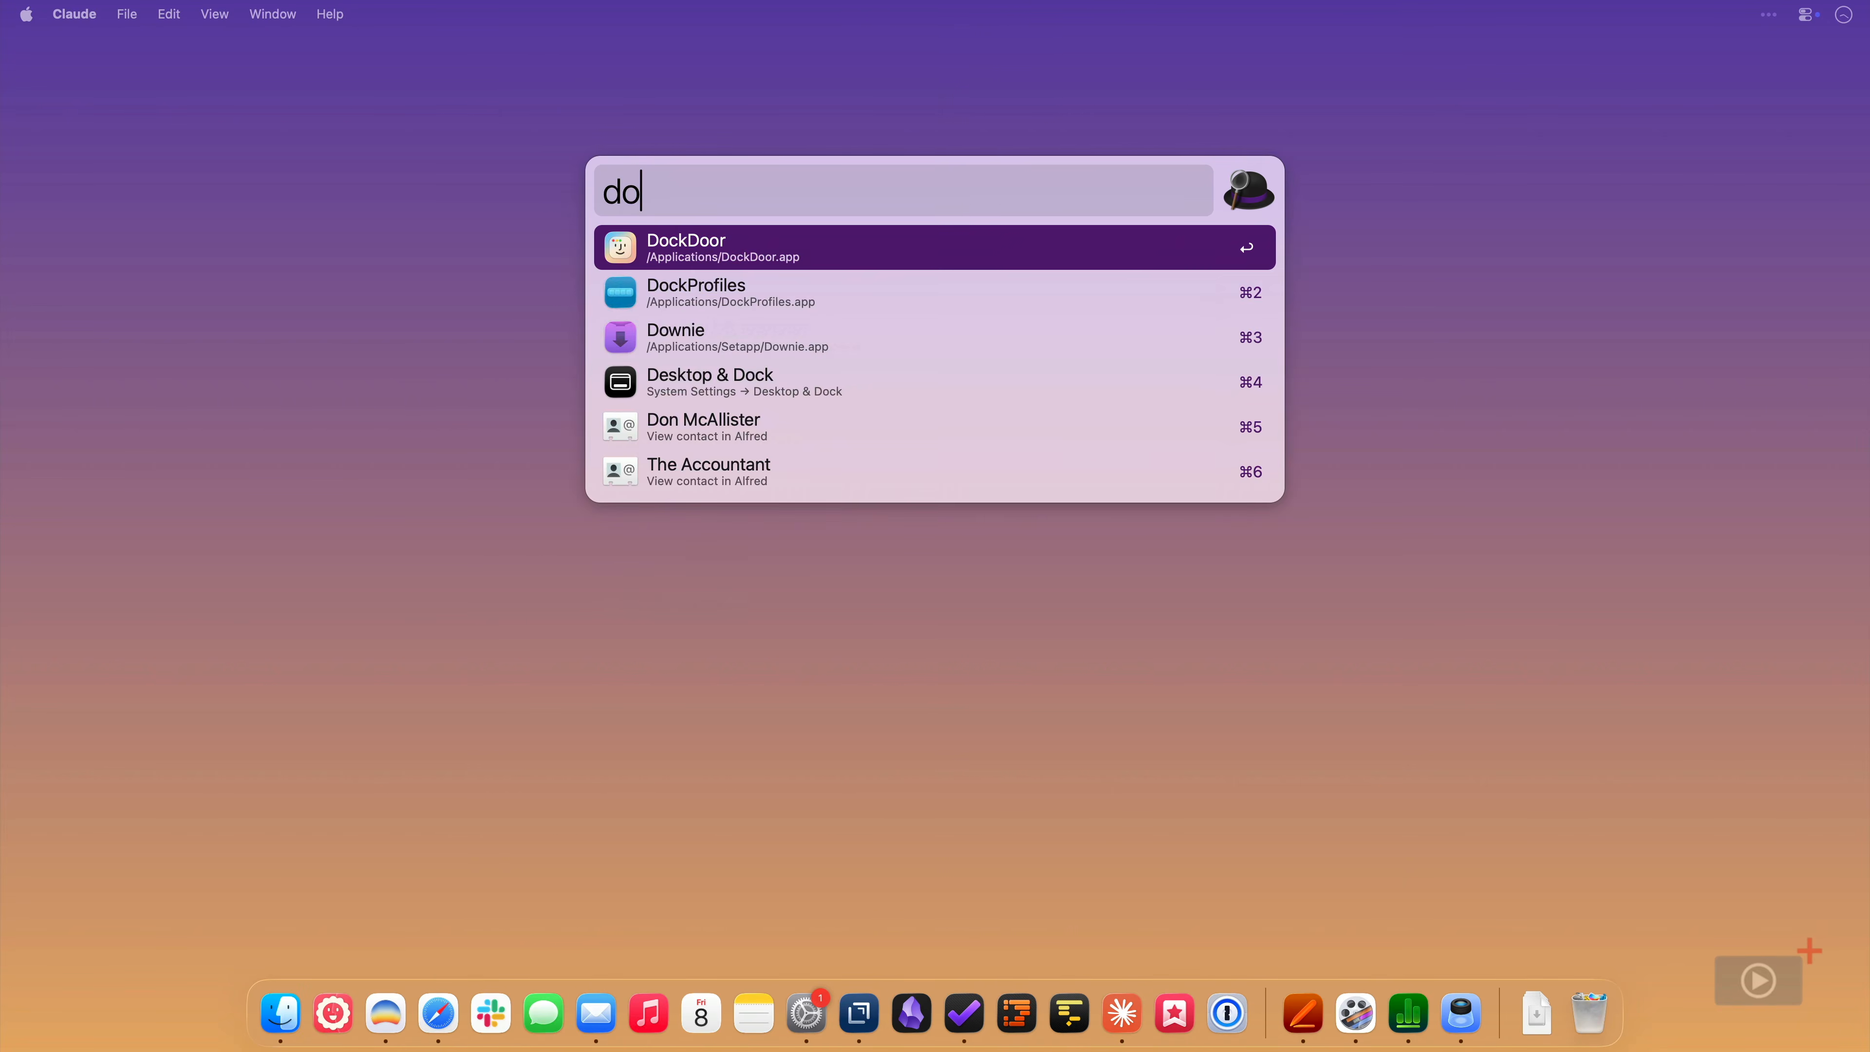
{"action": "key", "text": "Return"}
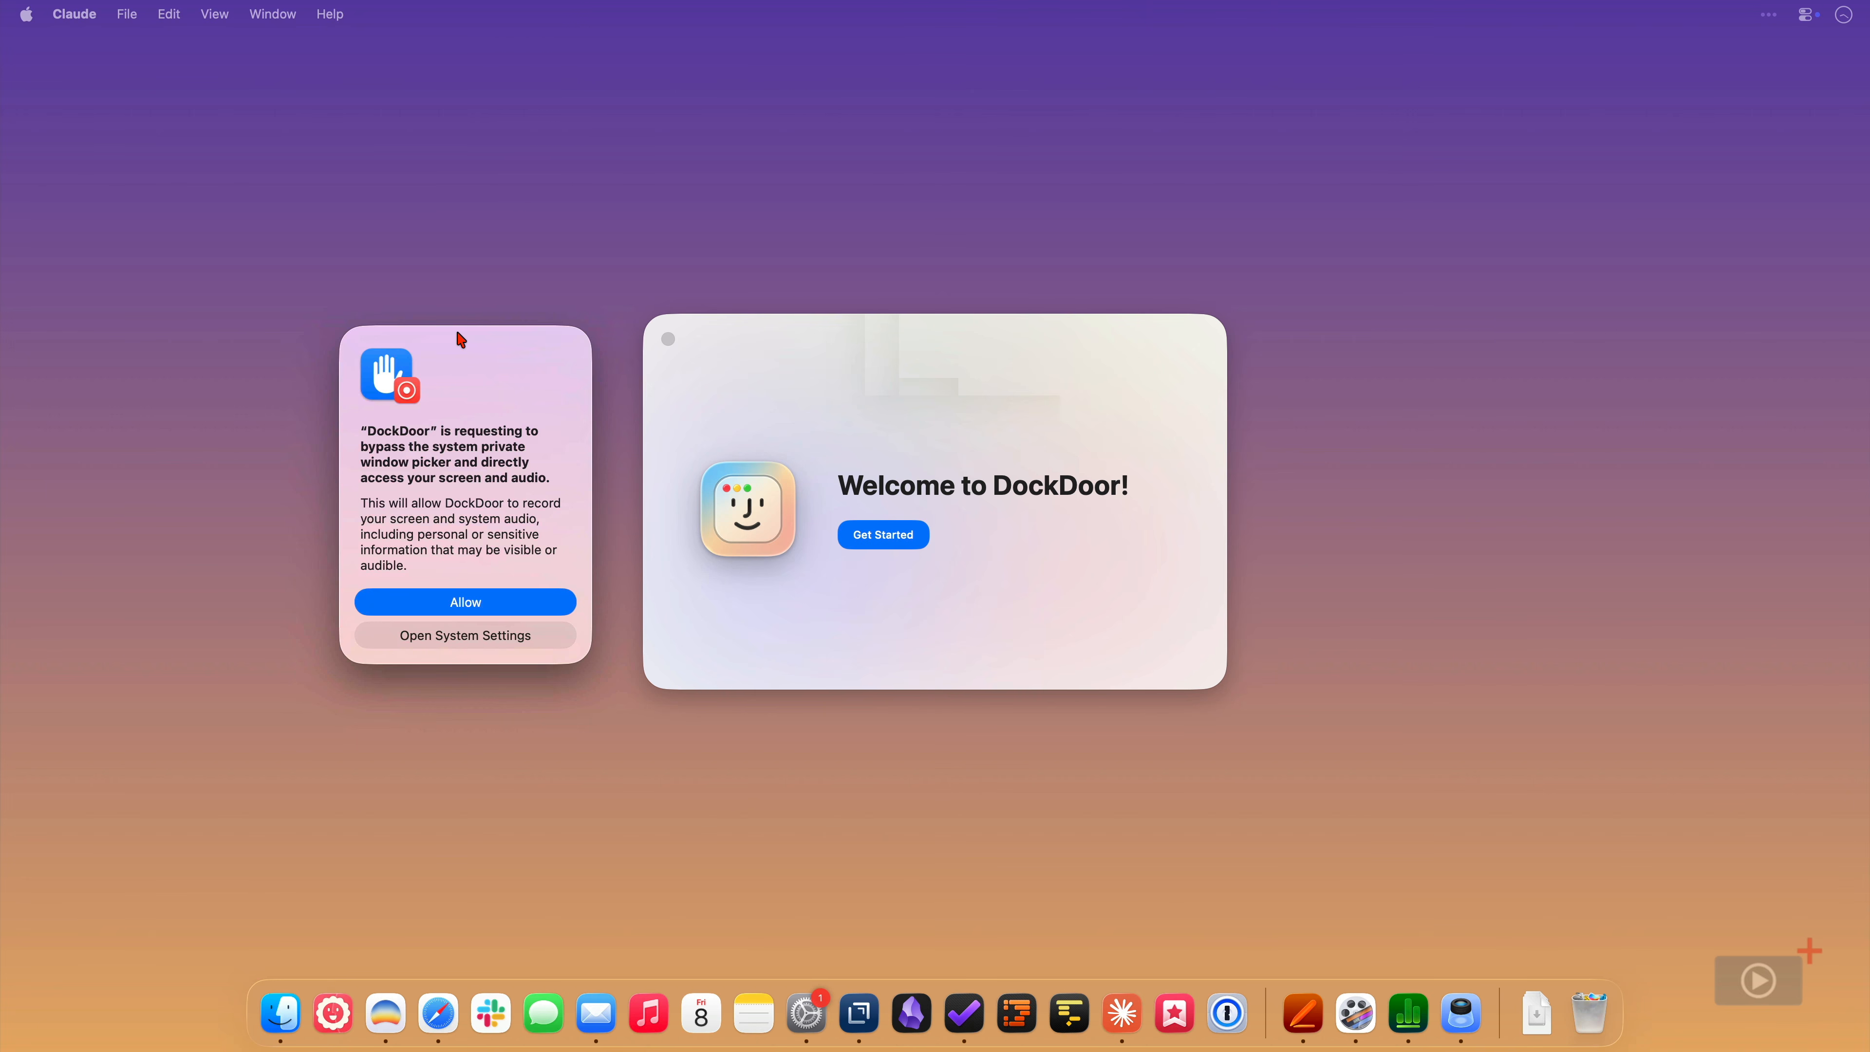
{"action": "left_click", "coordinate": [499, 601]}
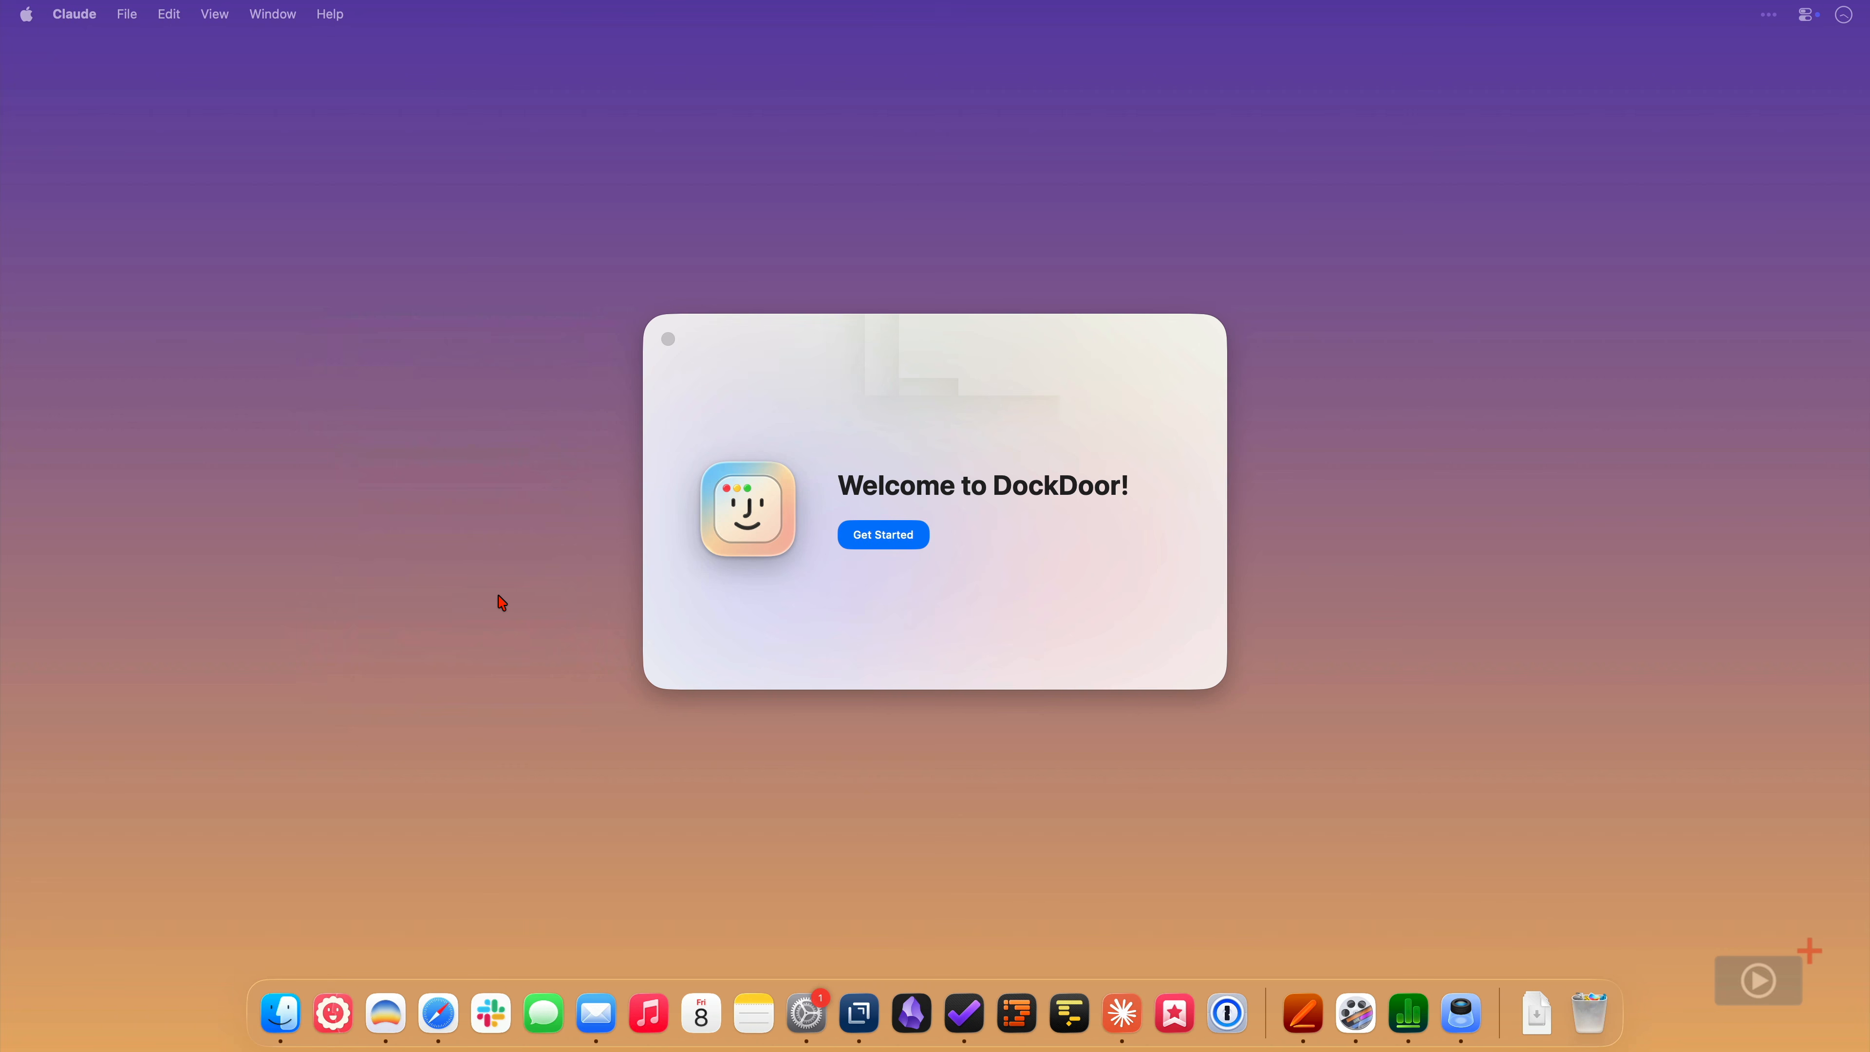
{"action": "left_click", "coordinate": [850, 543]}
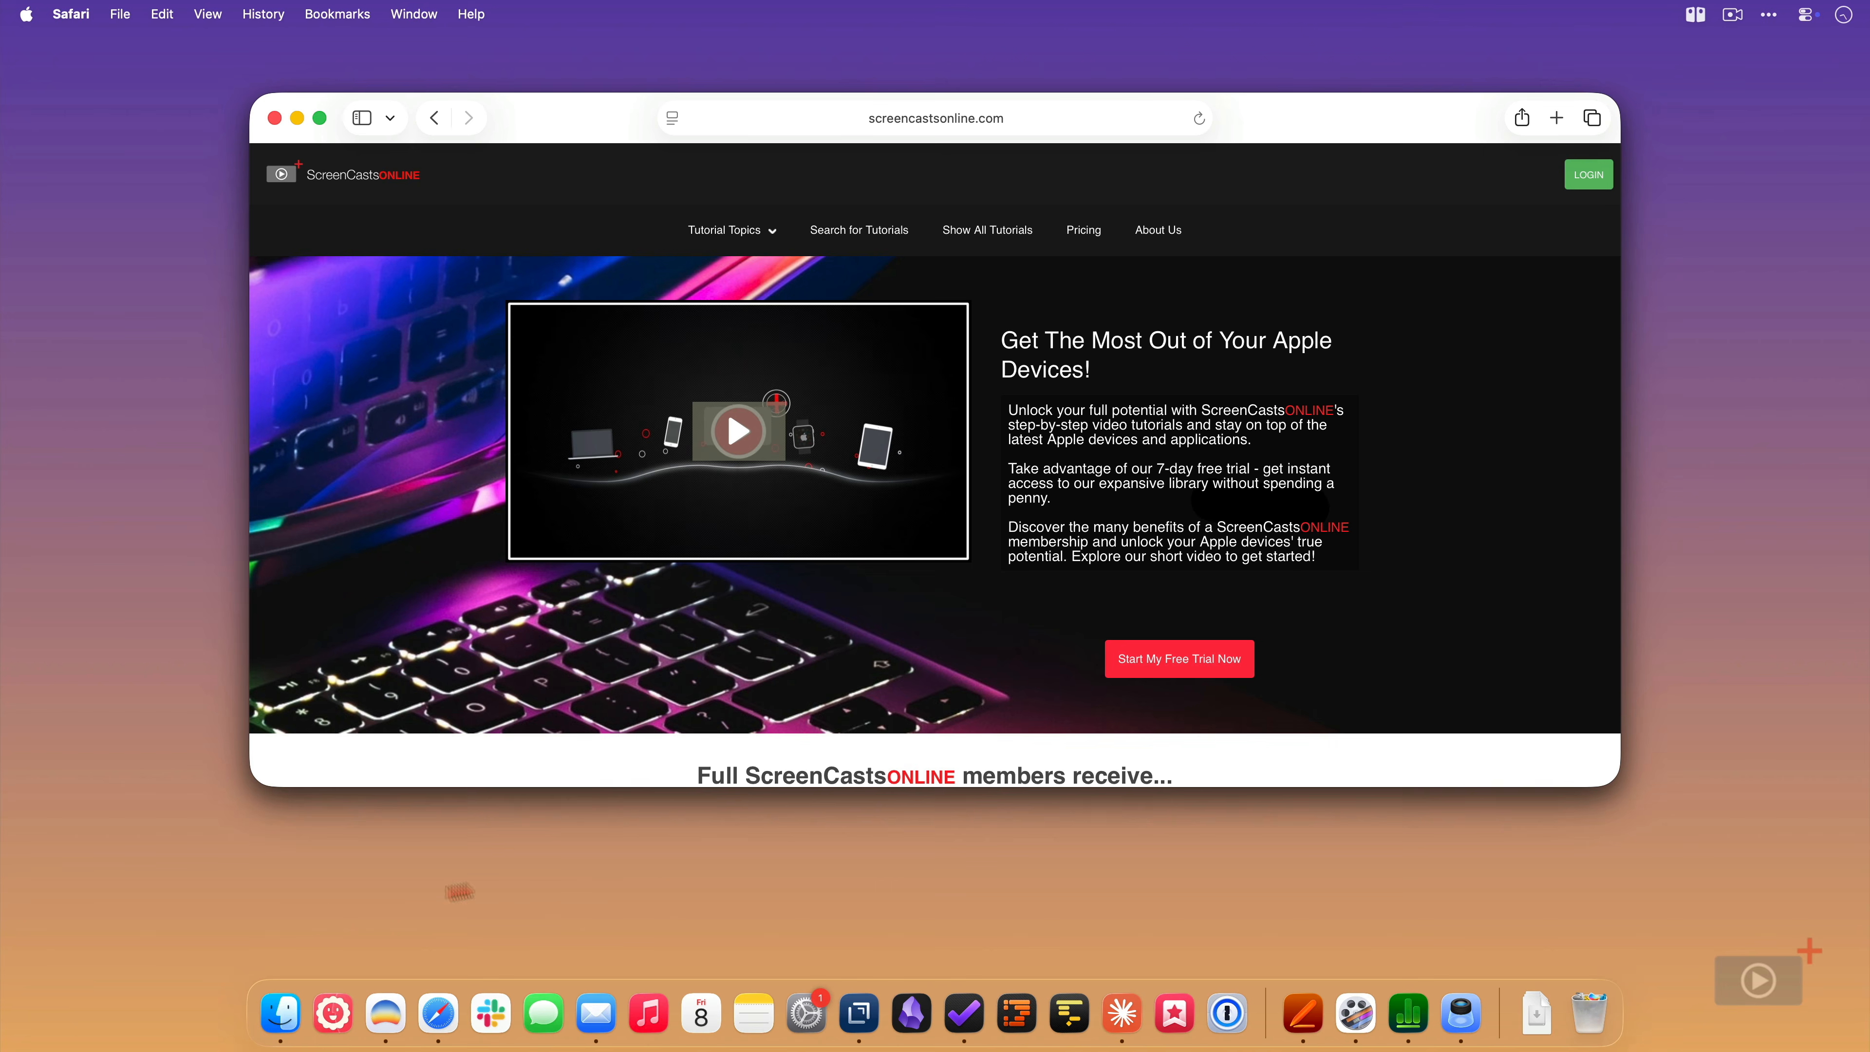
- Switch through the MacSparky, DockDoor Pro and ScreenCastsOnline windows in turn using Safari's dock previews
{"action": "mouse_move", "coordinate": [282, 1008]}
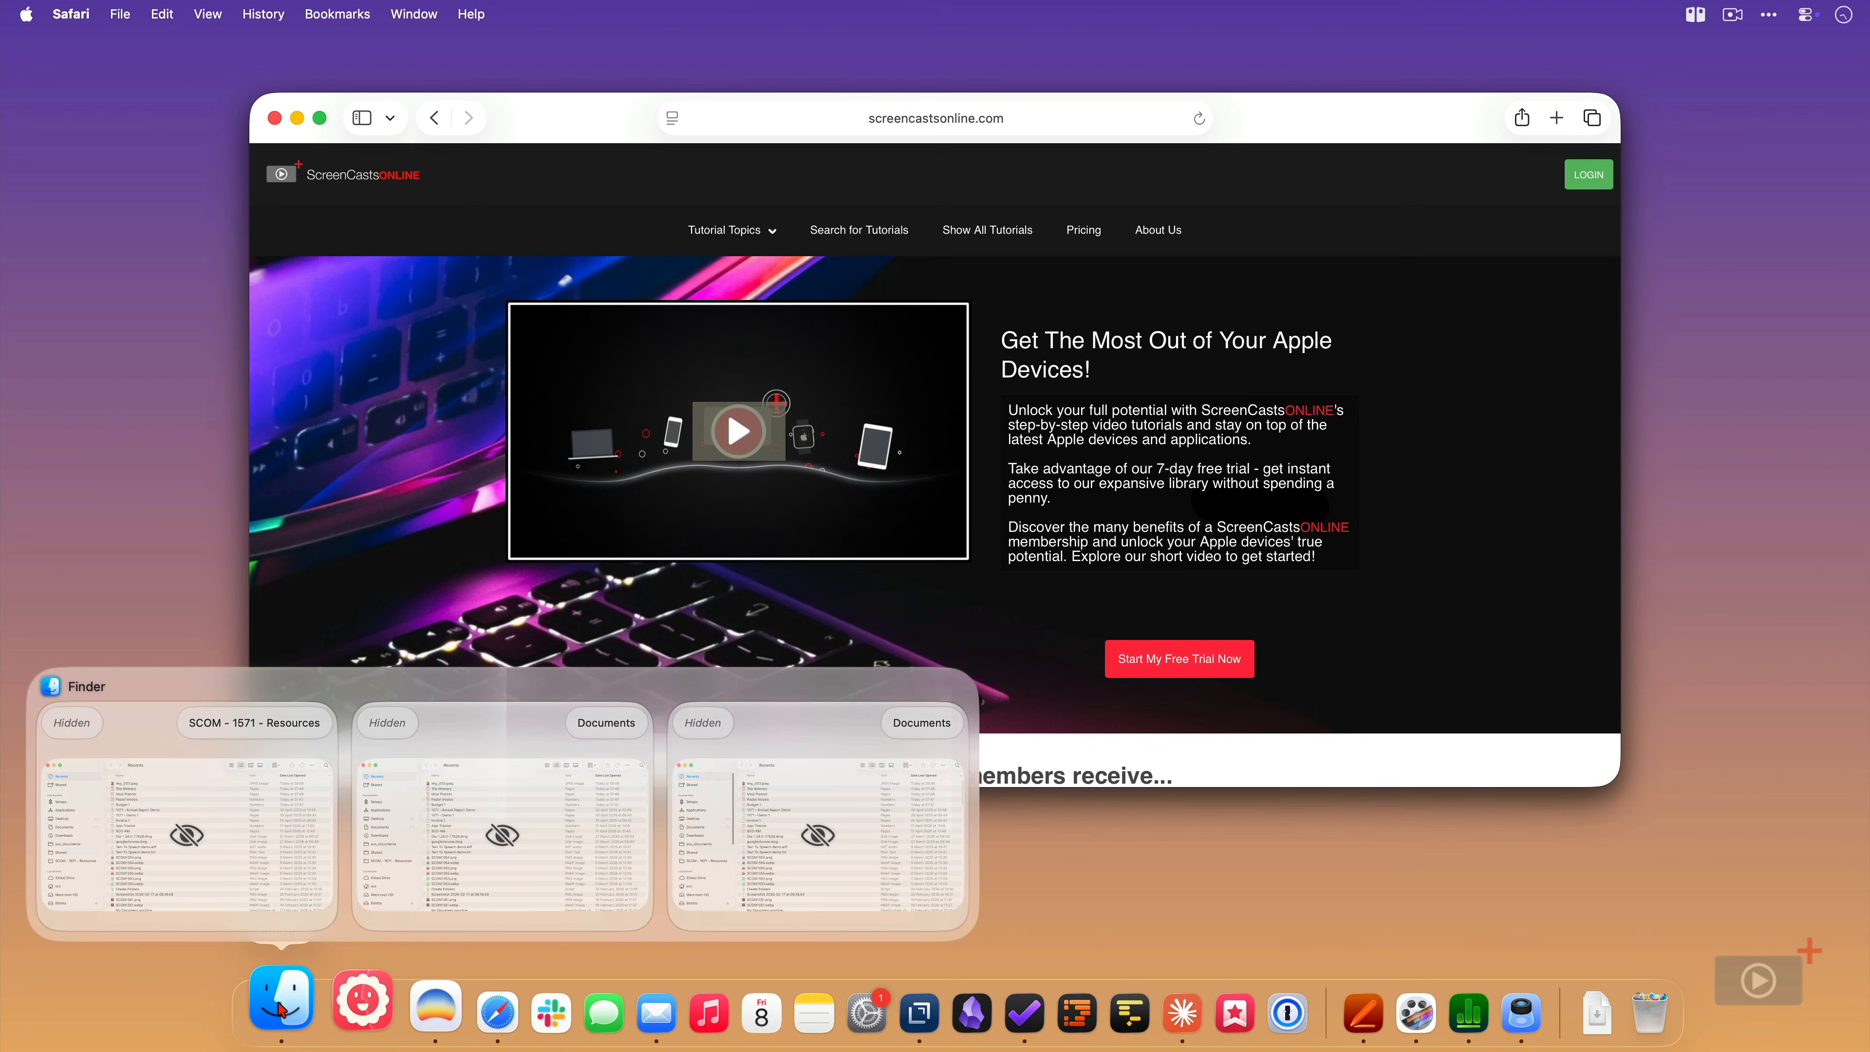
{"action": "mouse_move", "coordinate": [408, 998]}
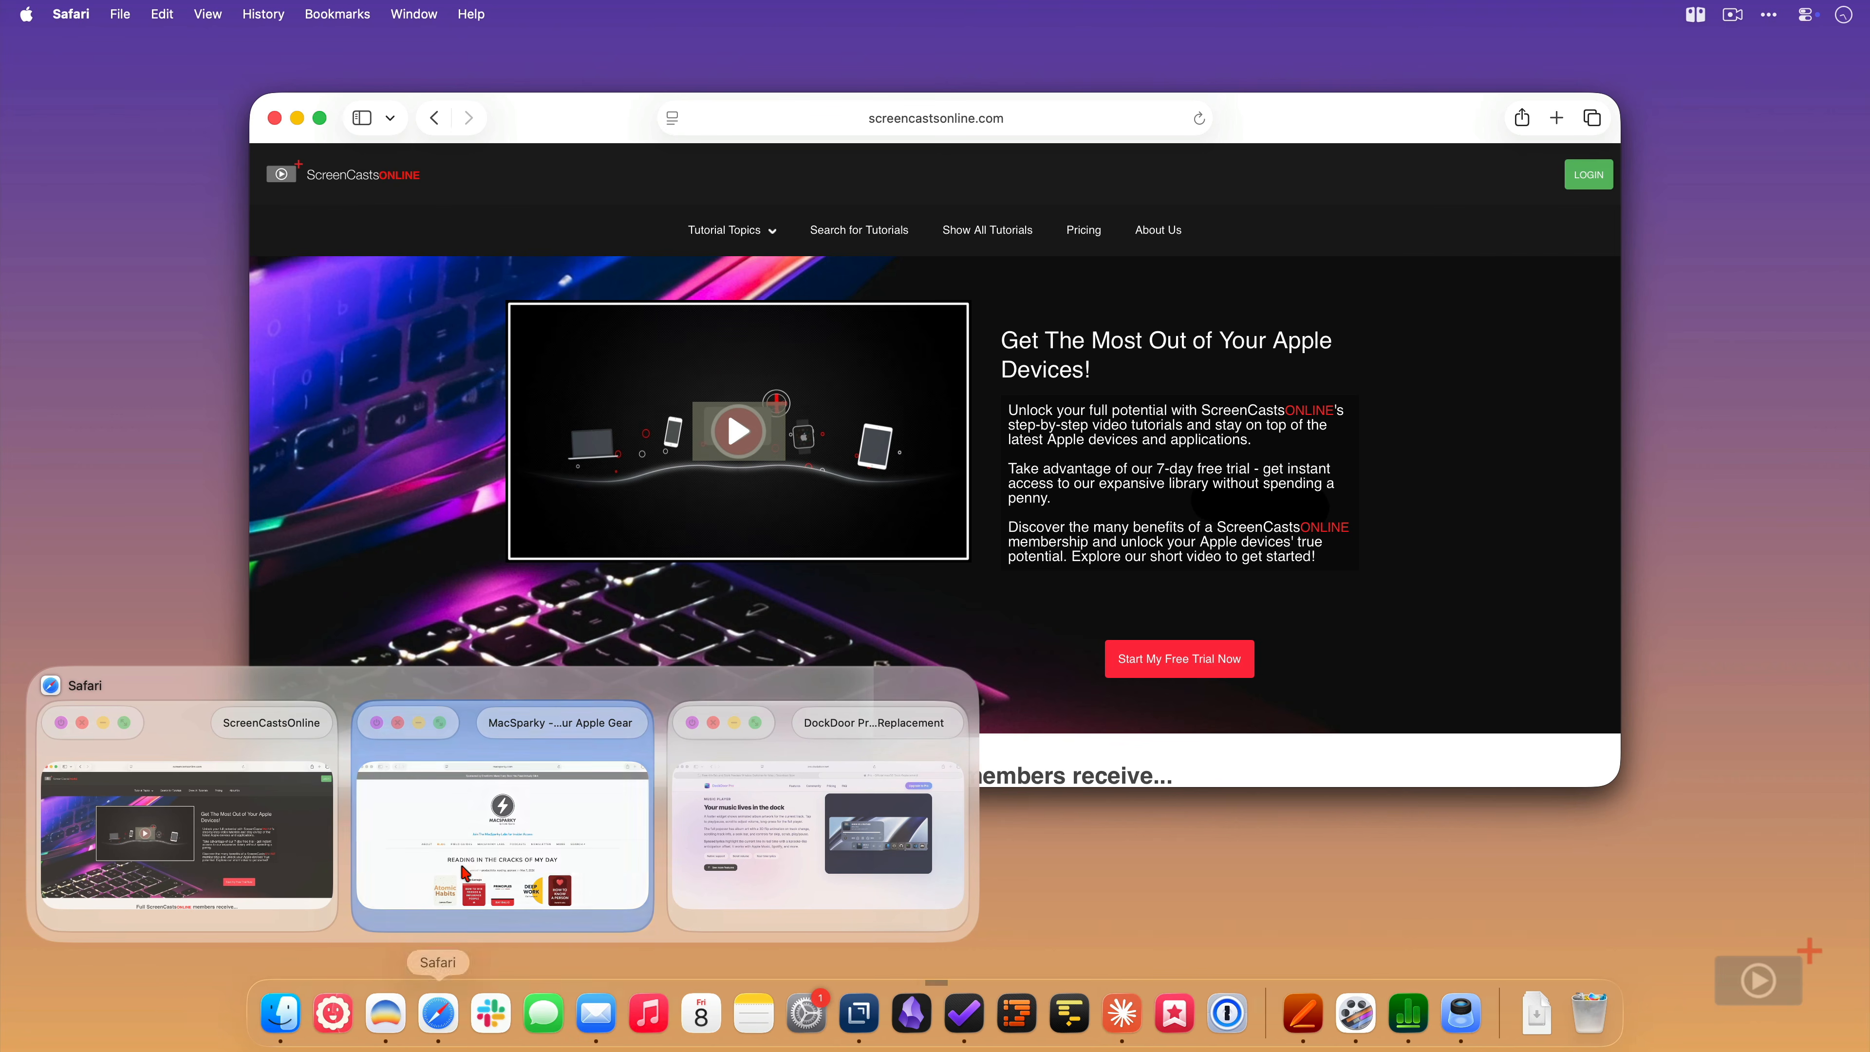
{"action": "left_click", "coordinate": [465, 872]}
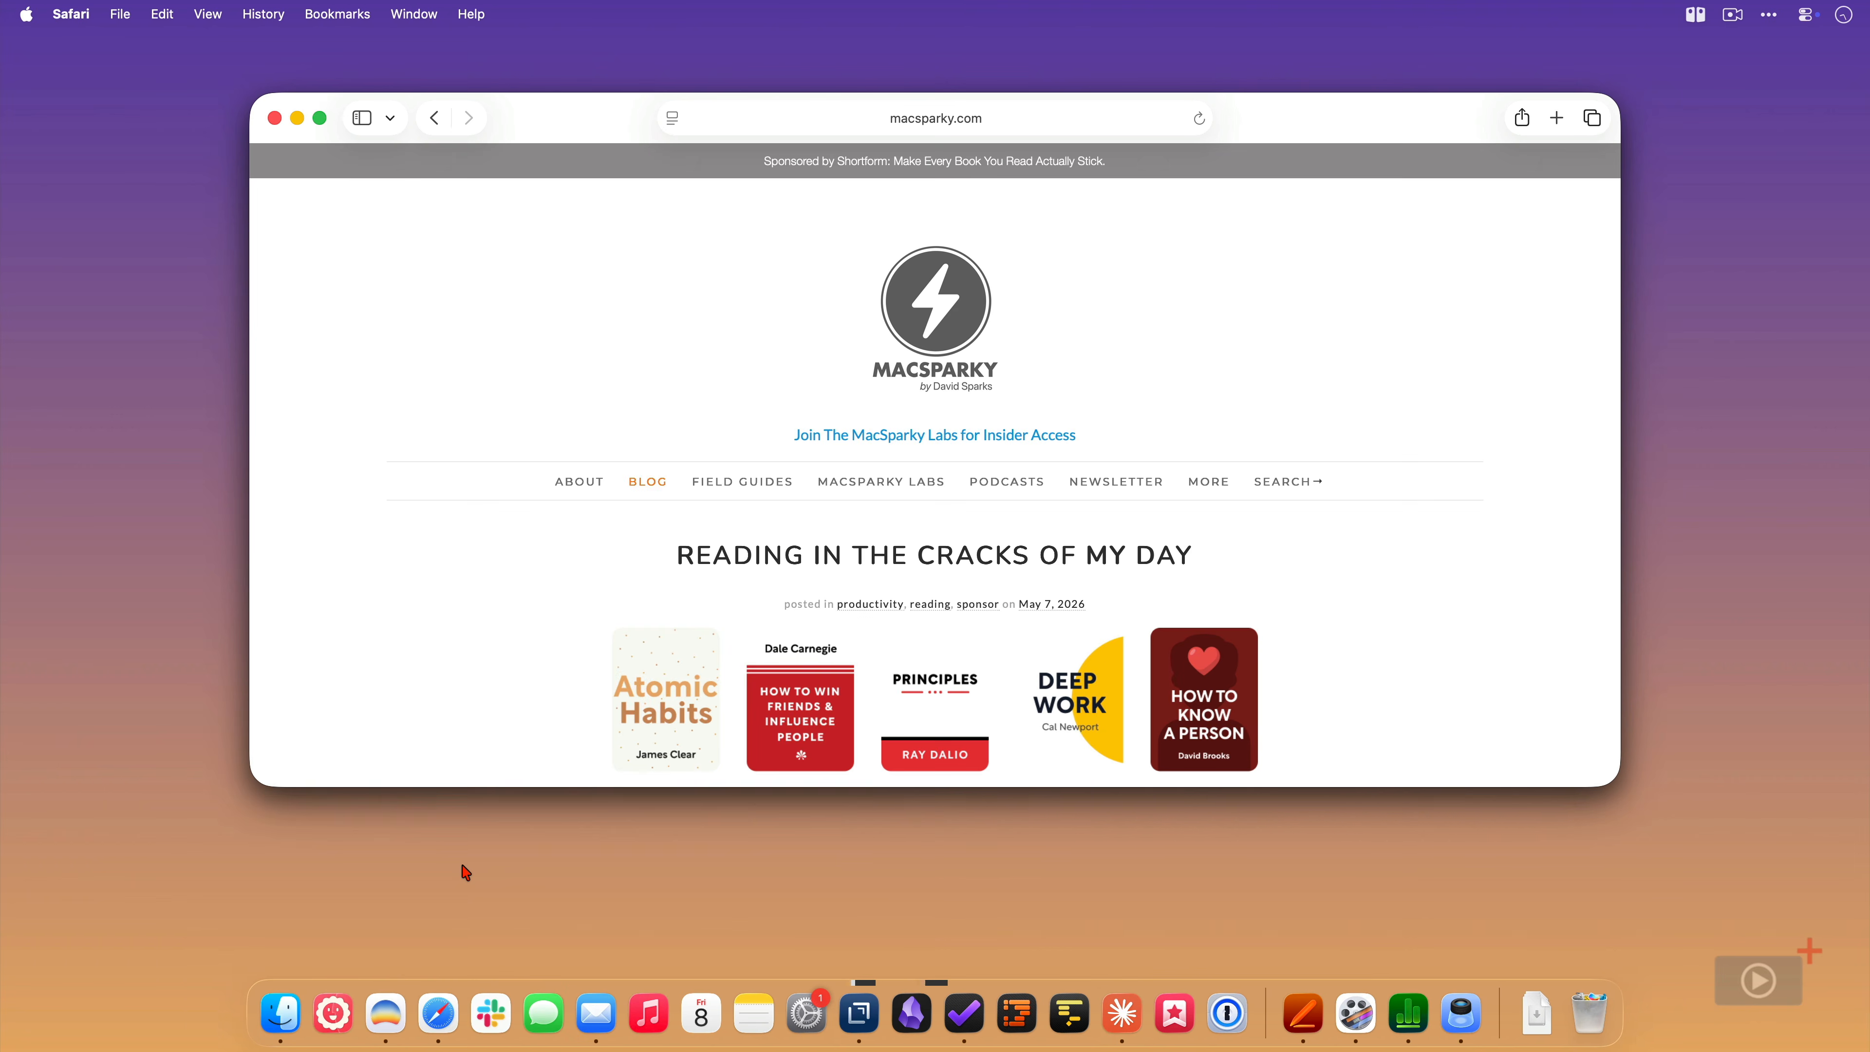
{"action": "mouse_move", "coordinate": [439, 998]}
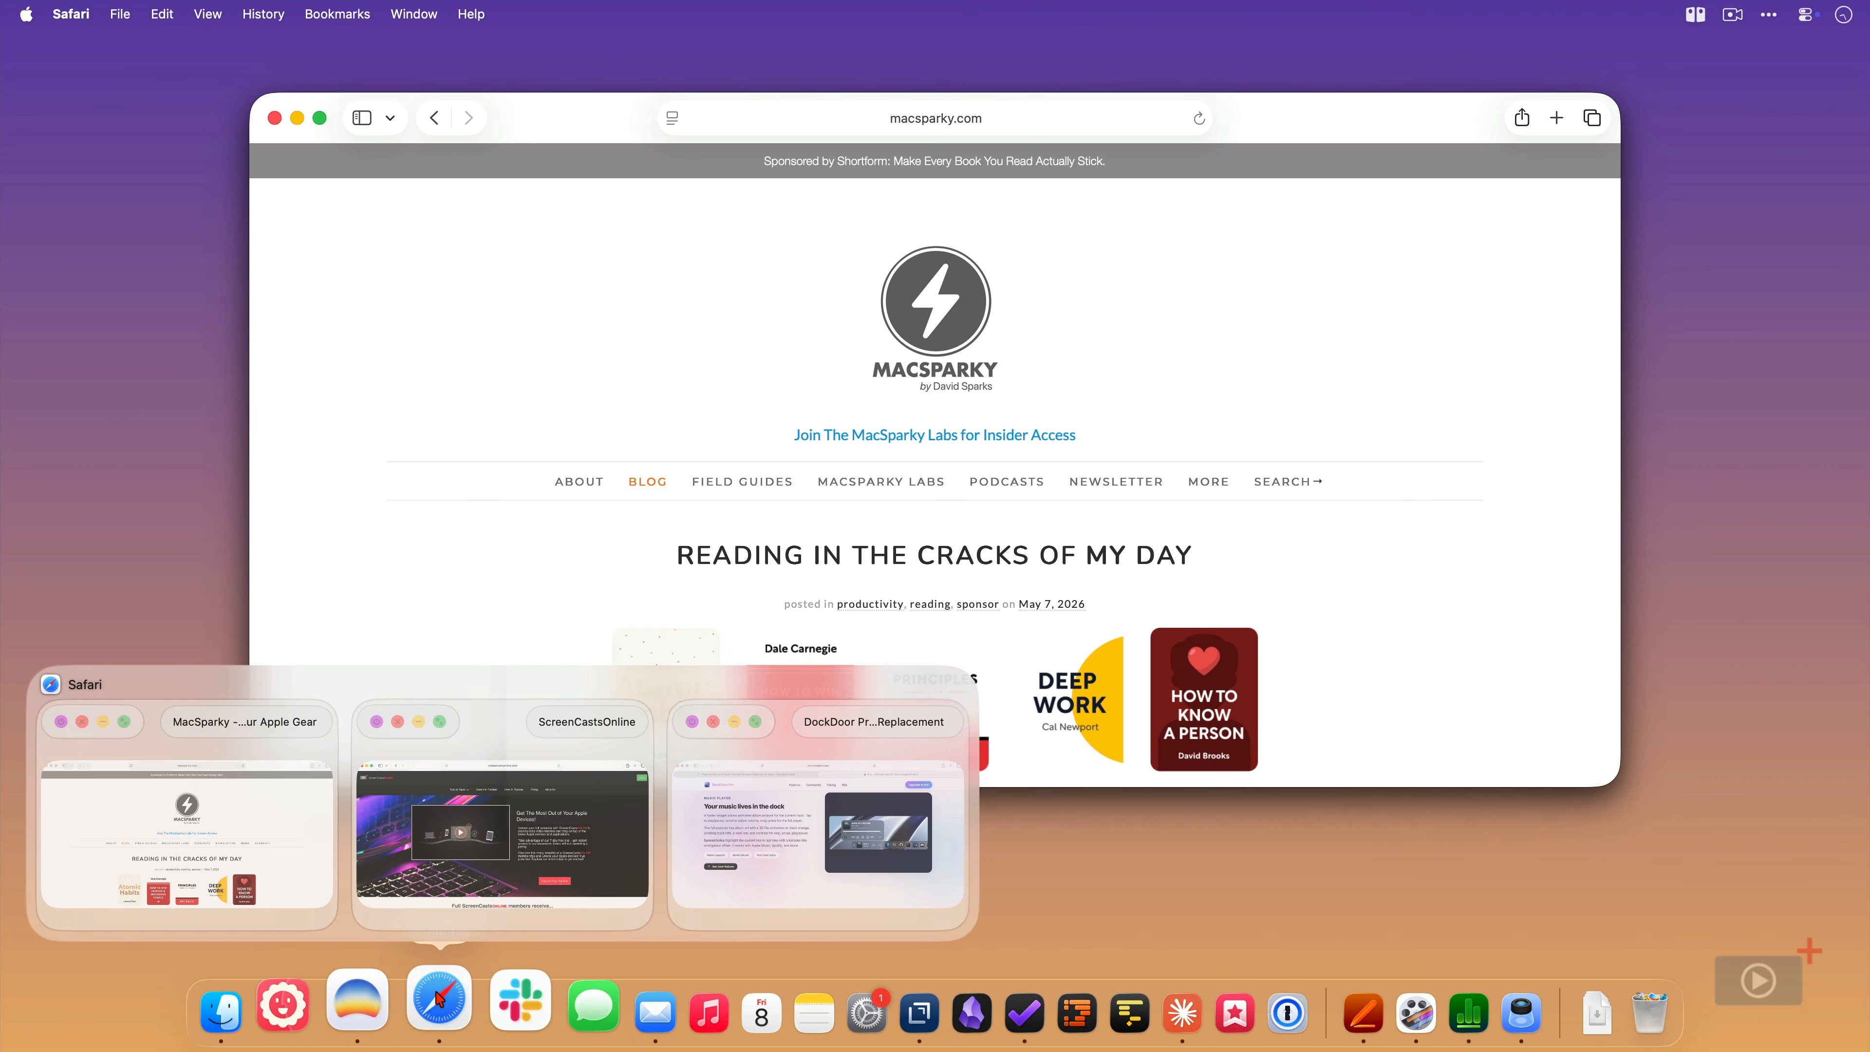
{"action": "left_click", "coordinate": [703, 876]}
{"action": "mouse_move", "coordinate": [446, 994]}
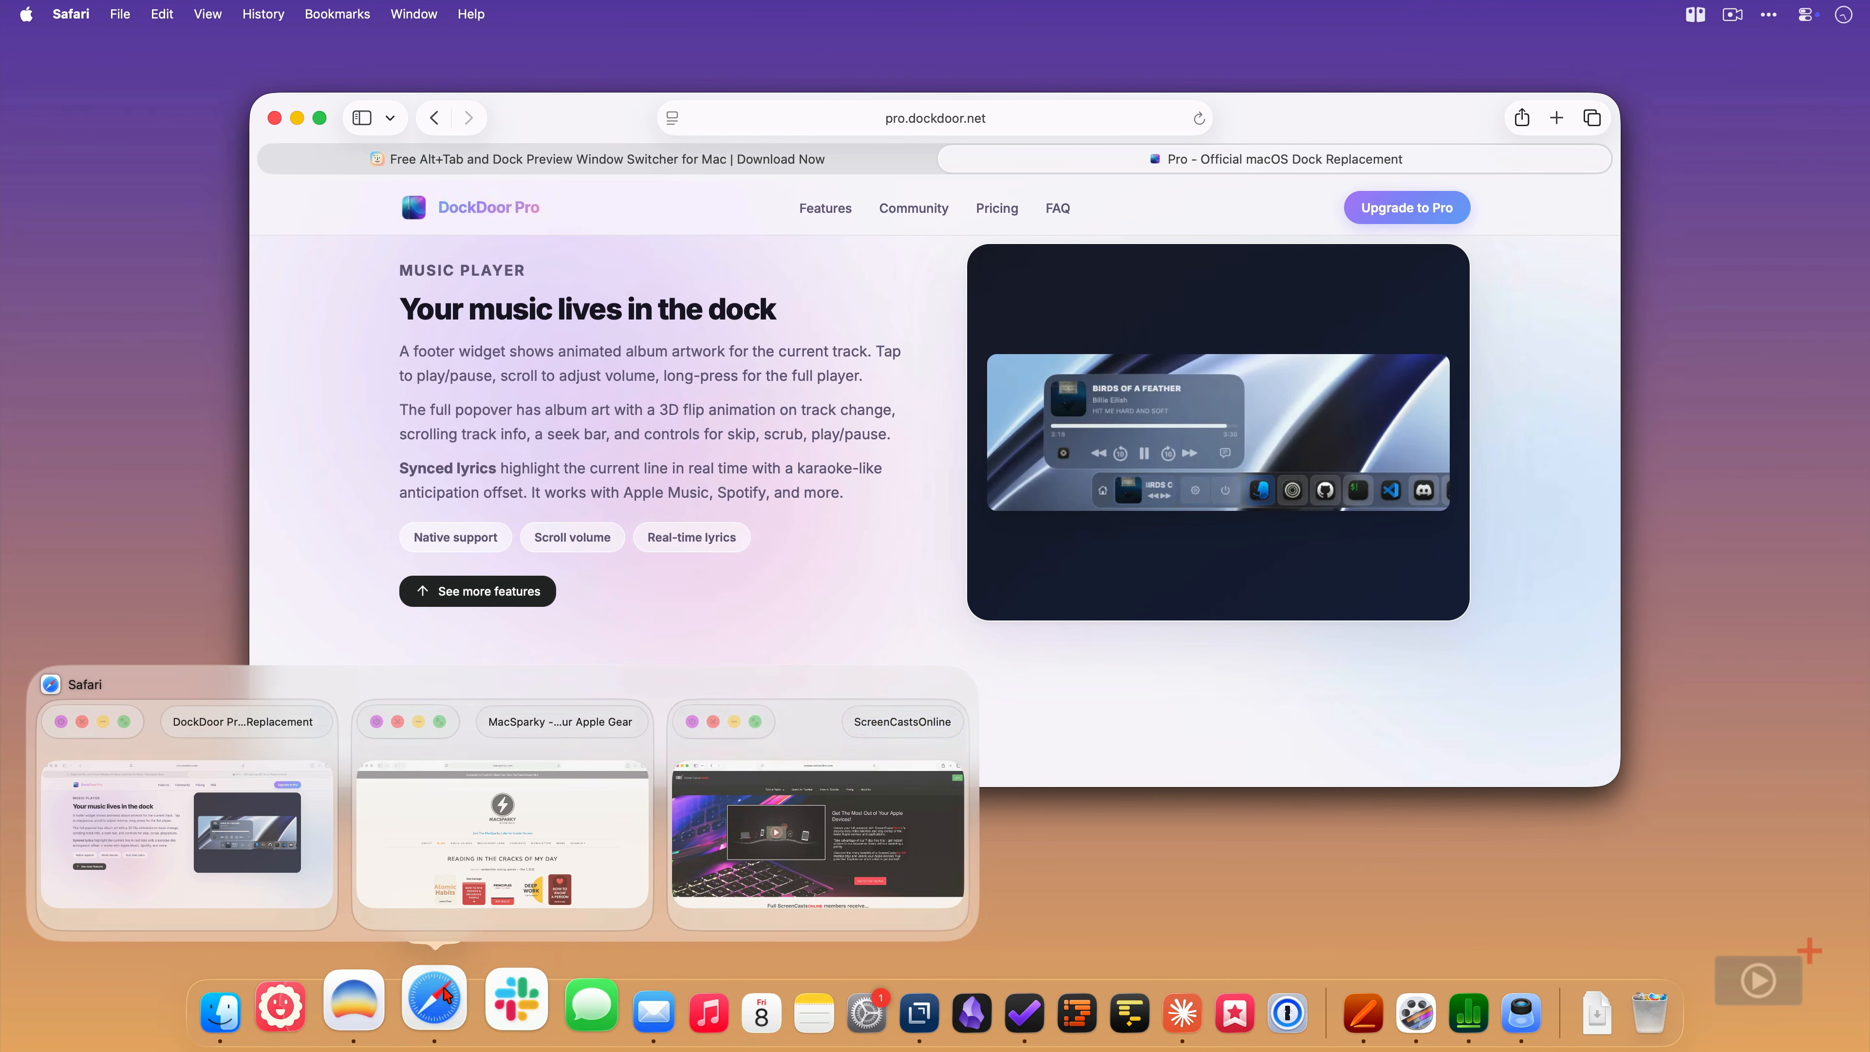
{"action": "left_click", "coordinate": [709, 897]}
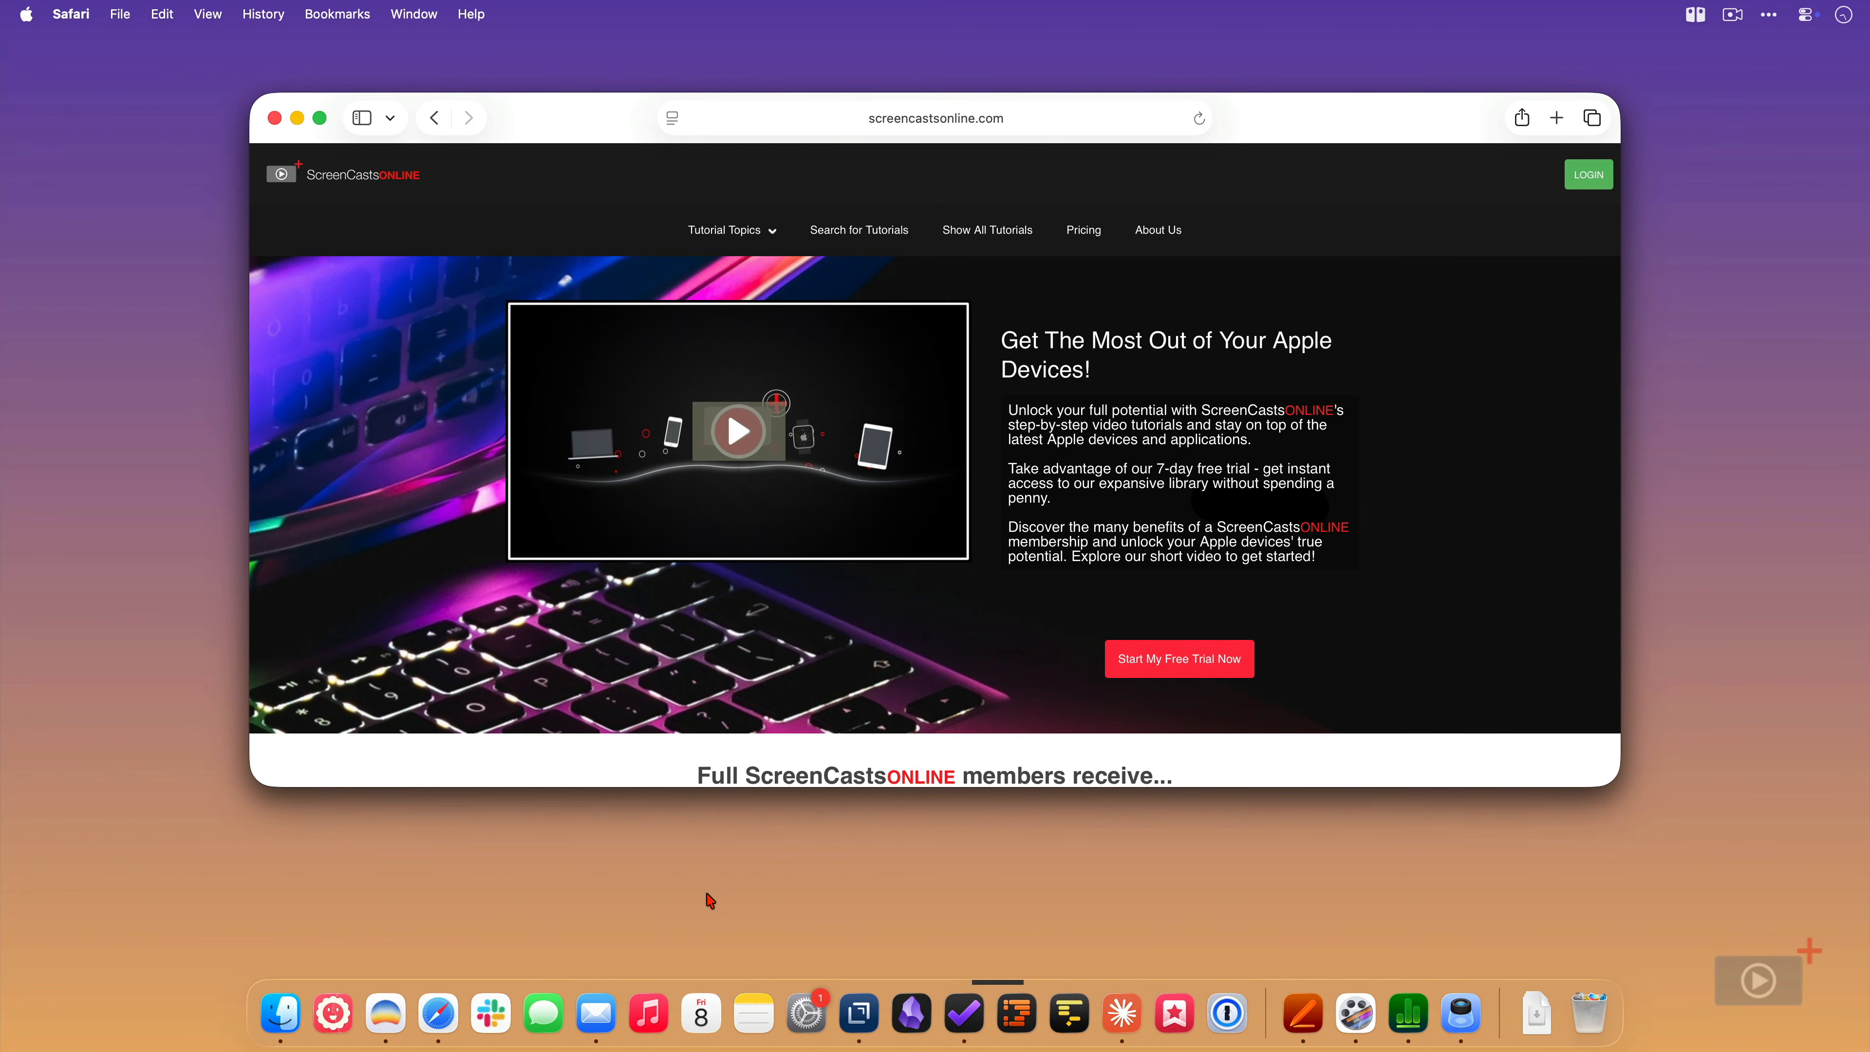
- Minimize and close the DockDoor Pro window from Safari's dock preview
{"action": "mouse_move", "coordinate": [445, 1003]}
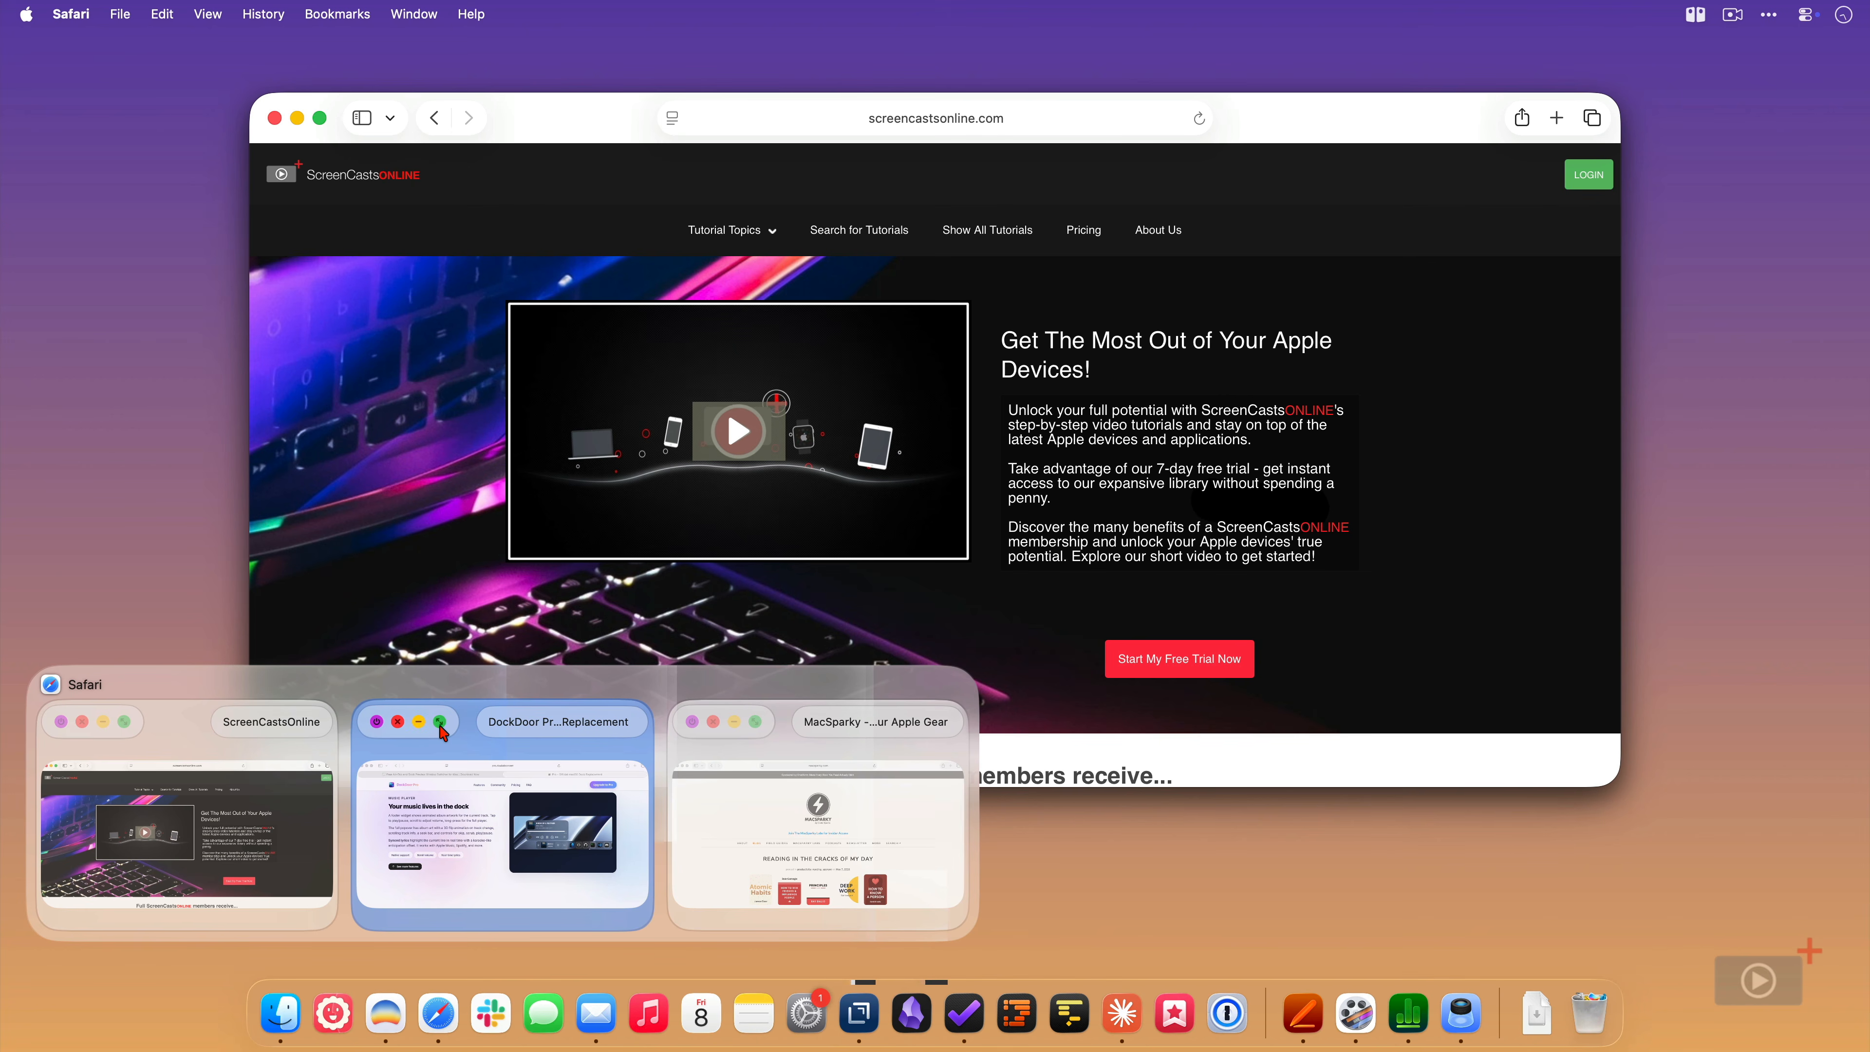
{"action": "left_click", "coordinate": [418, 724]}
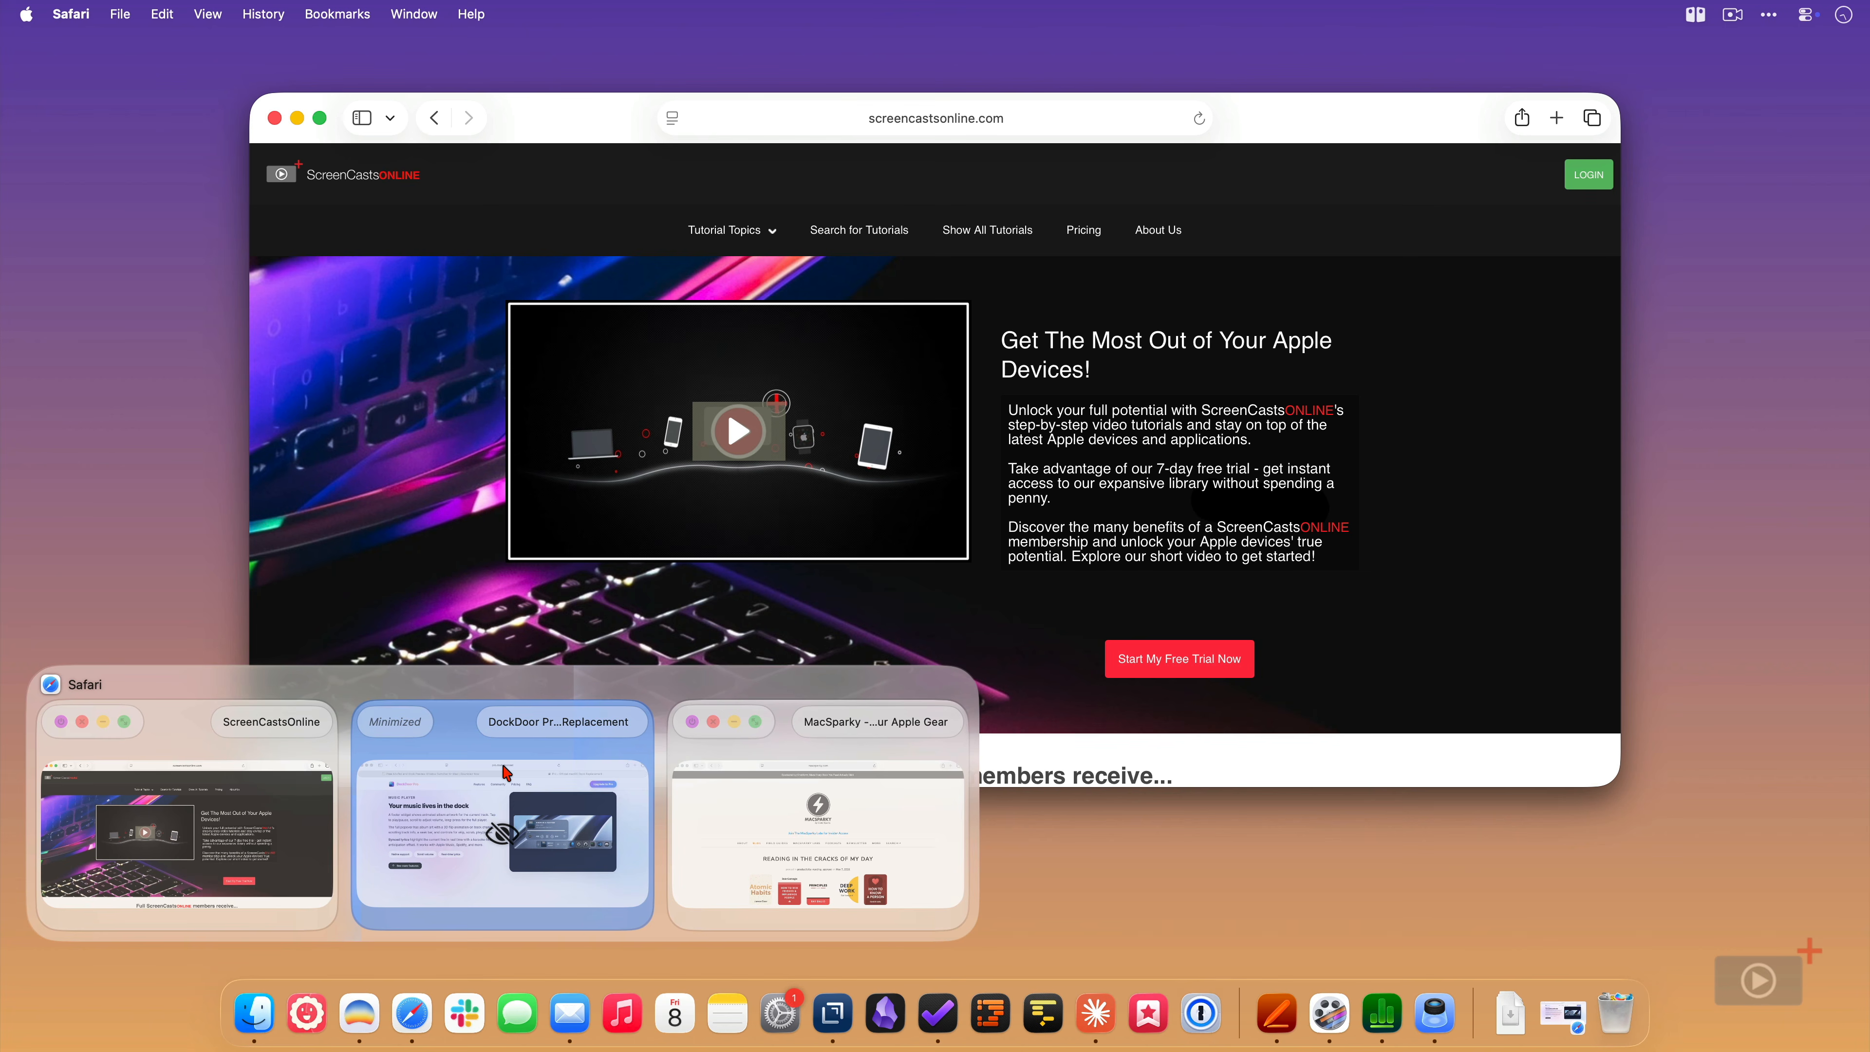
{"action": "key", "text": "super+w"}
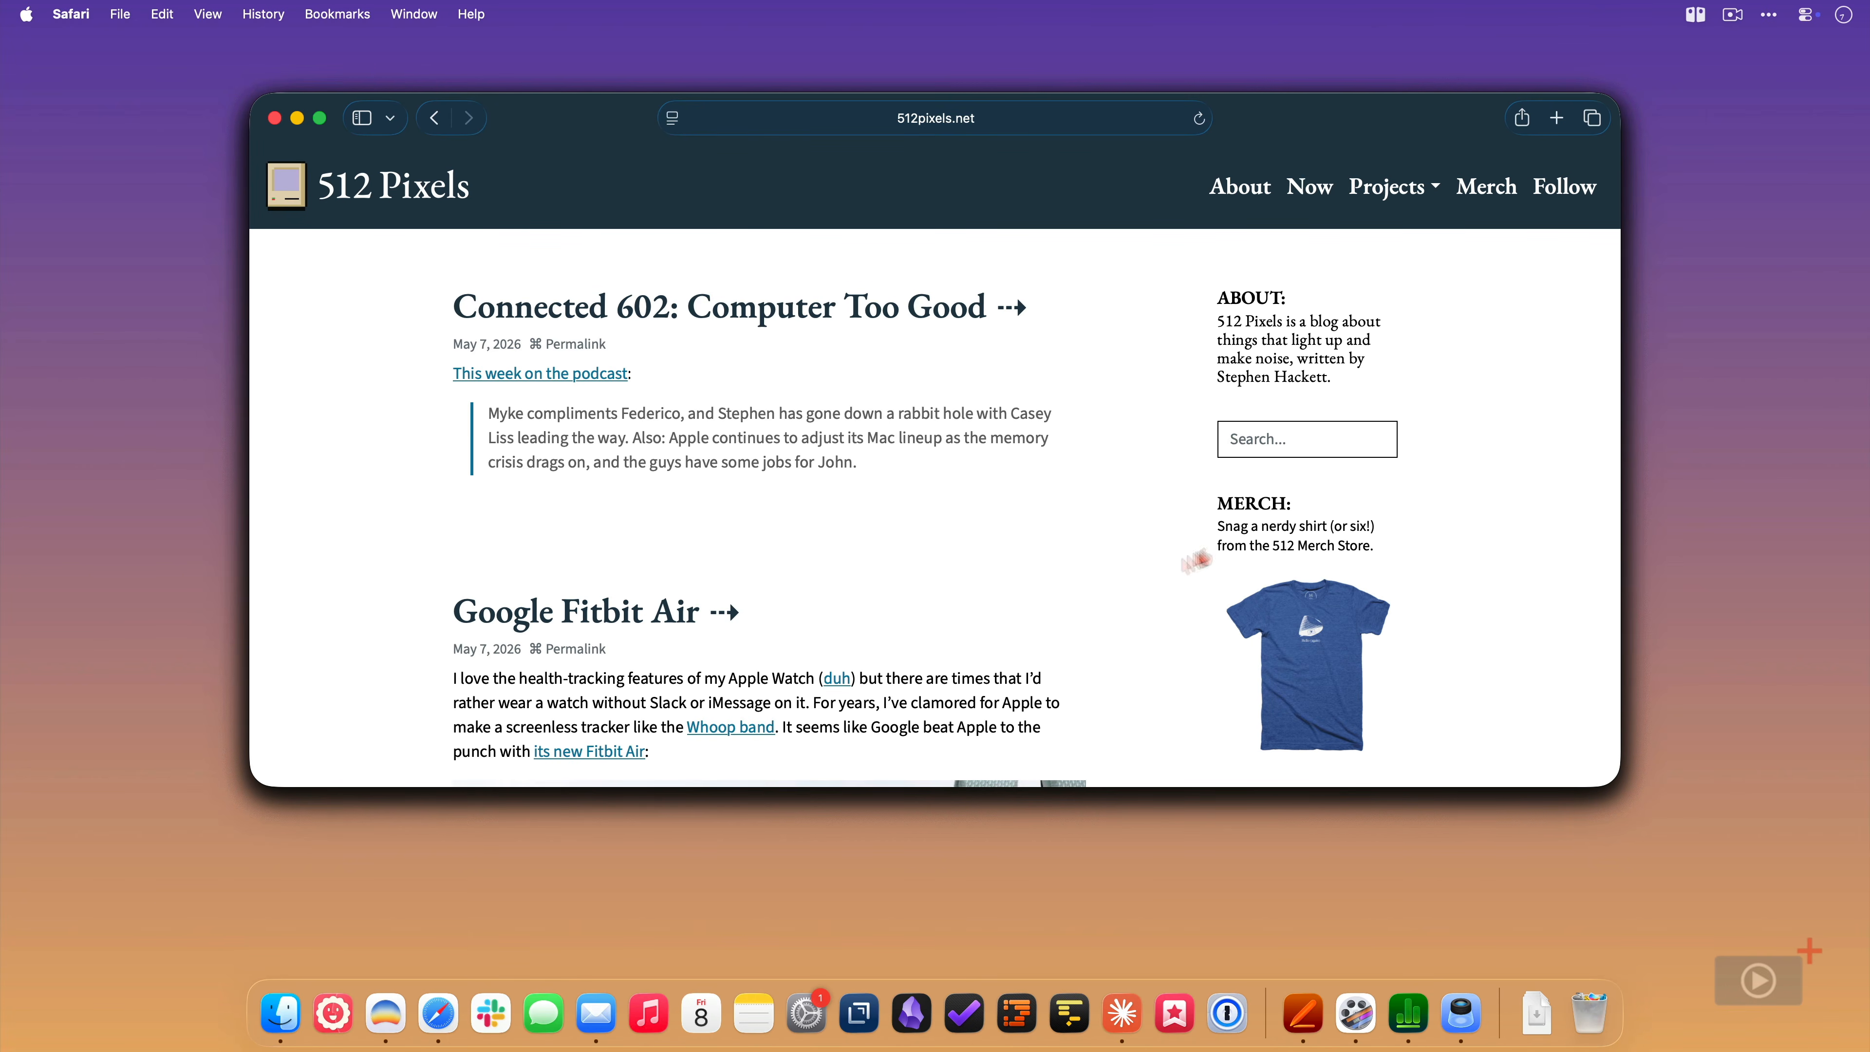
- Look through the full row of Safari window previews above the Dock
{"action": "mouse_move", "coordinate": [447, 1005]}
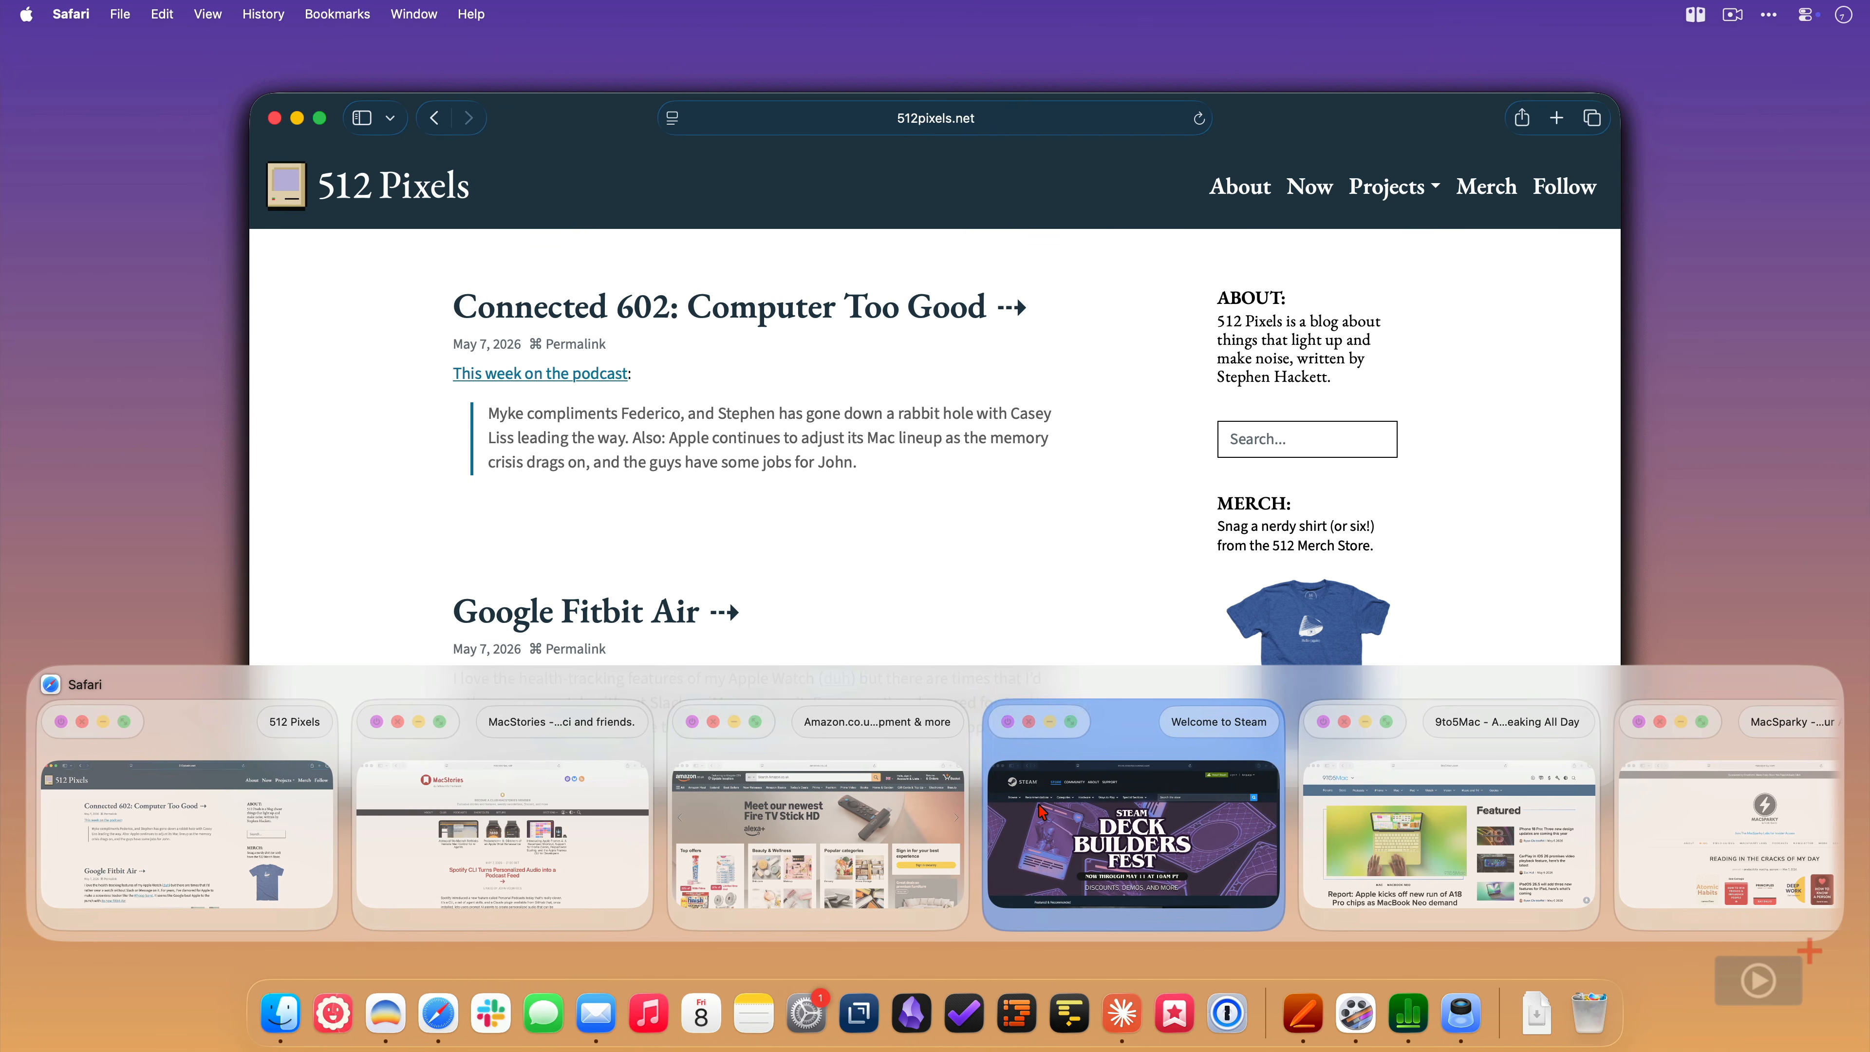
{"action": "scroll", "coordinate": [1042, 812], "scroll_direction": "right", "scroll_amount": 1}
{"action": "scroll", "coordinate": [1042, 811], "scroll_direction": "right", "scroll_amount": 3}
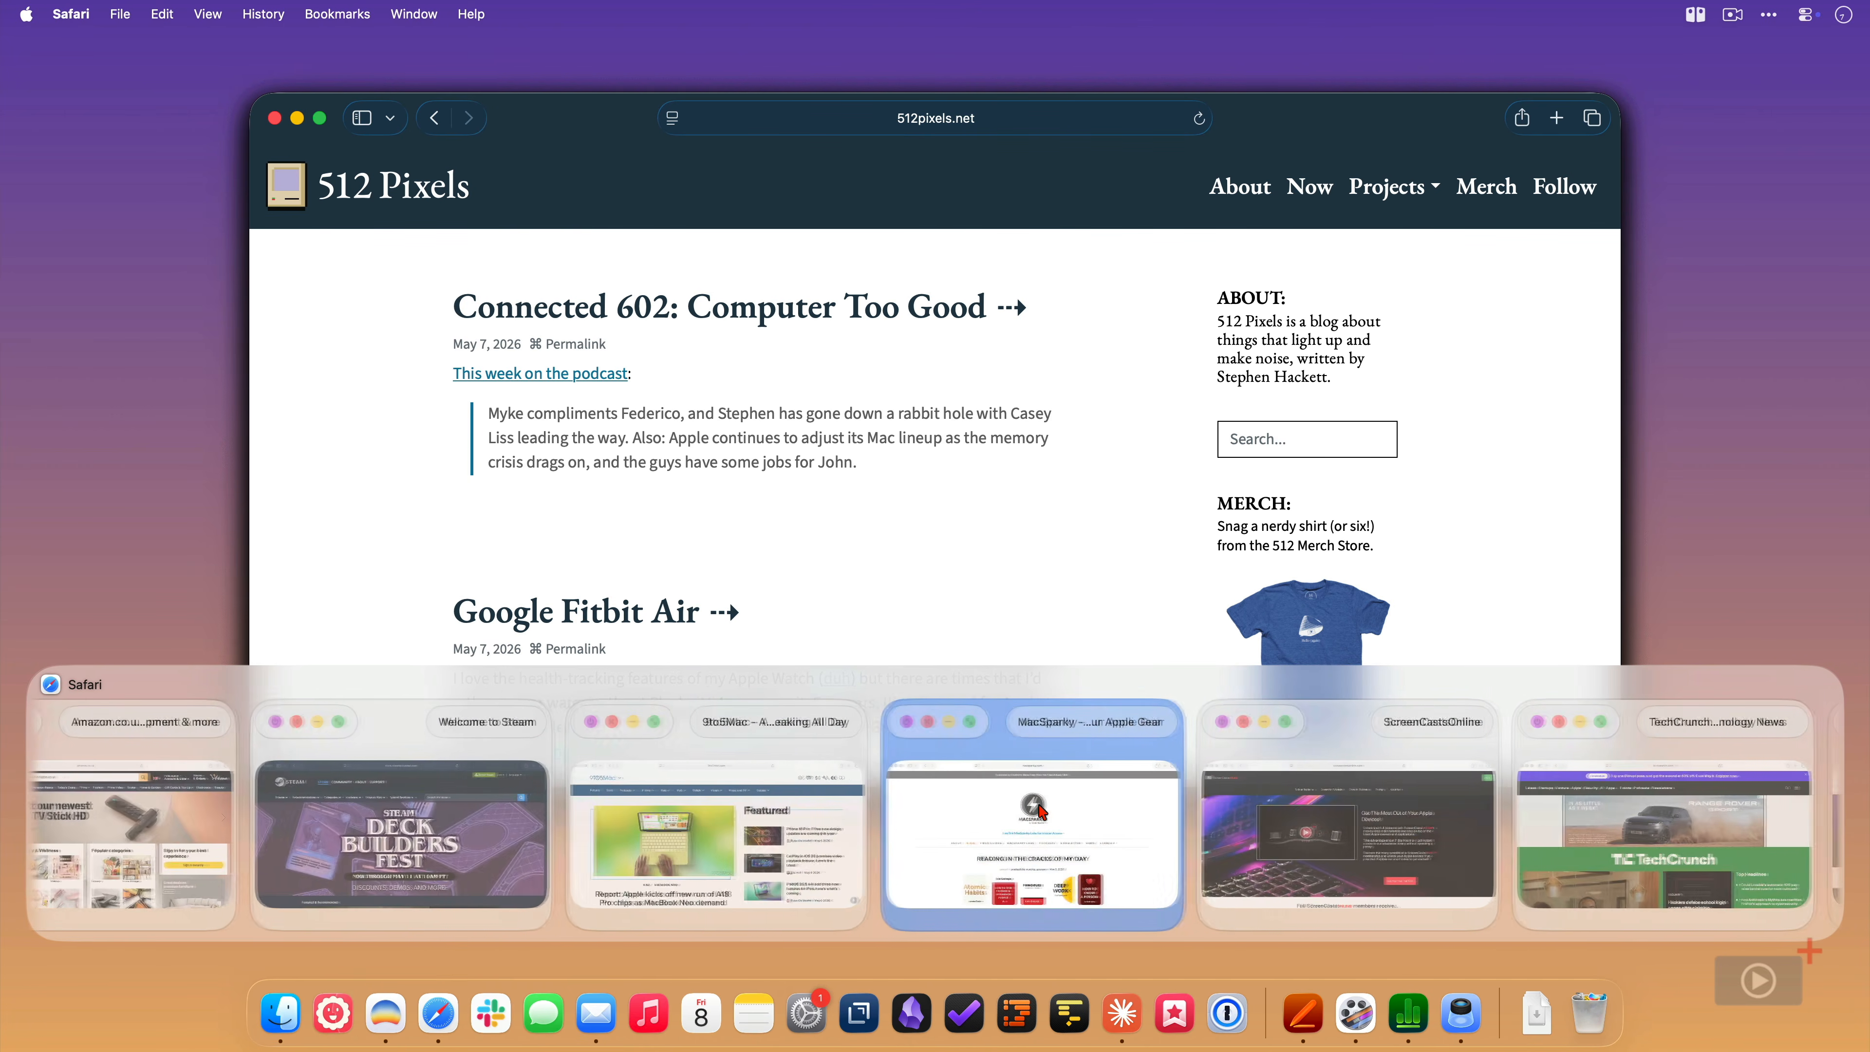
{"action": "scroll", "coordinate": [1042, 812], "scroll_direction": "right", "scroll_amount": 1}
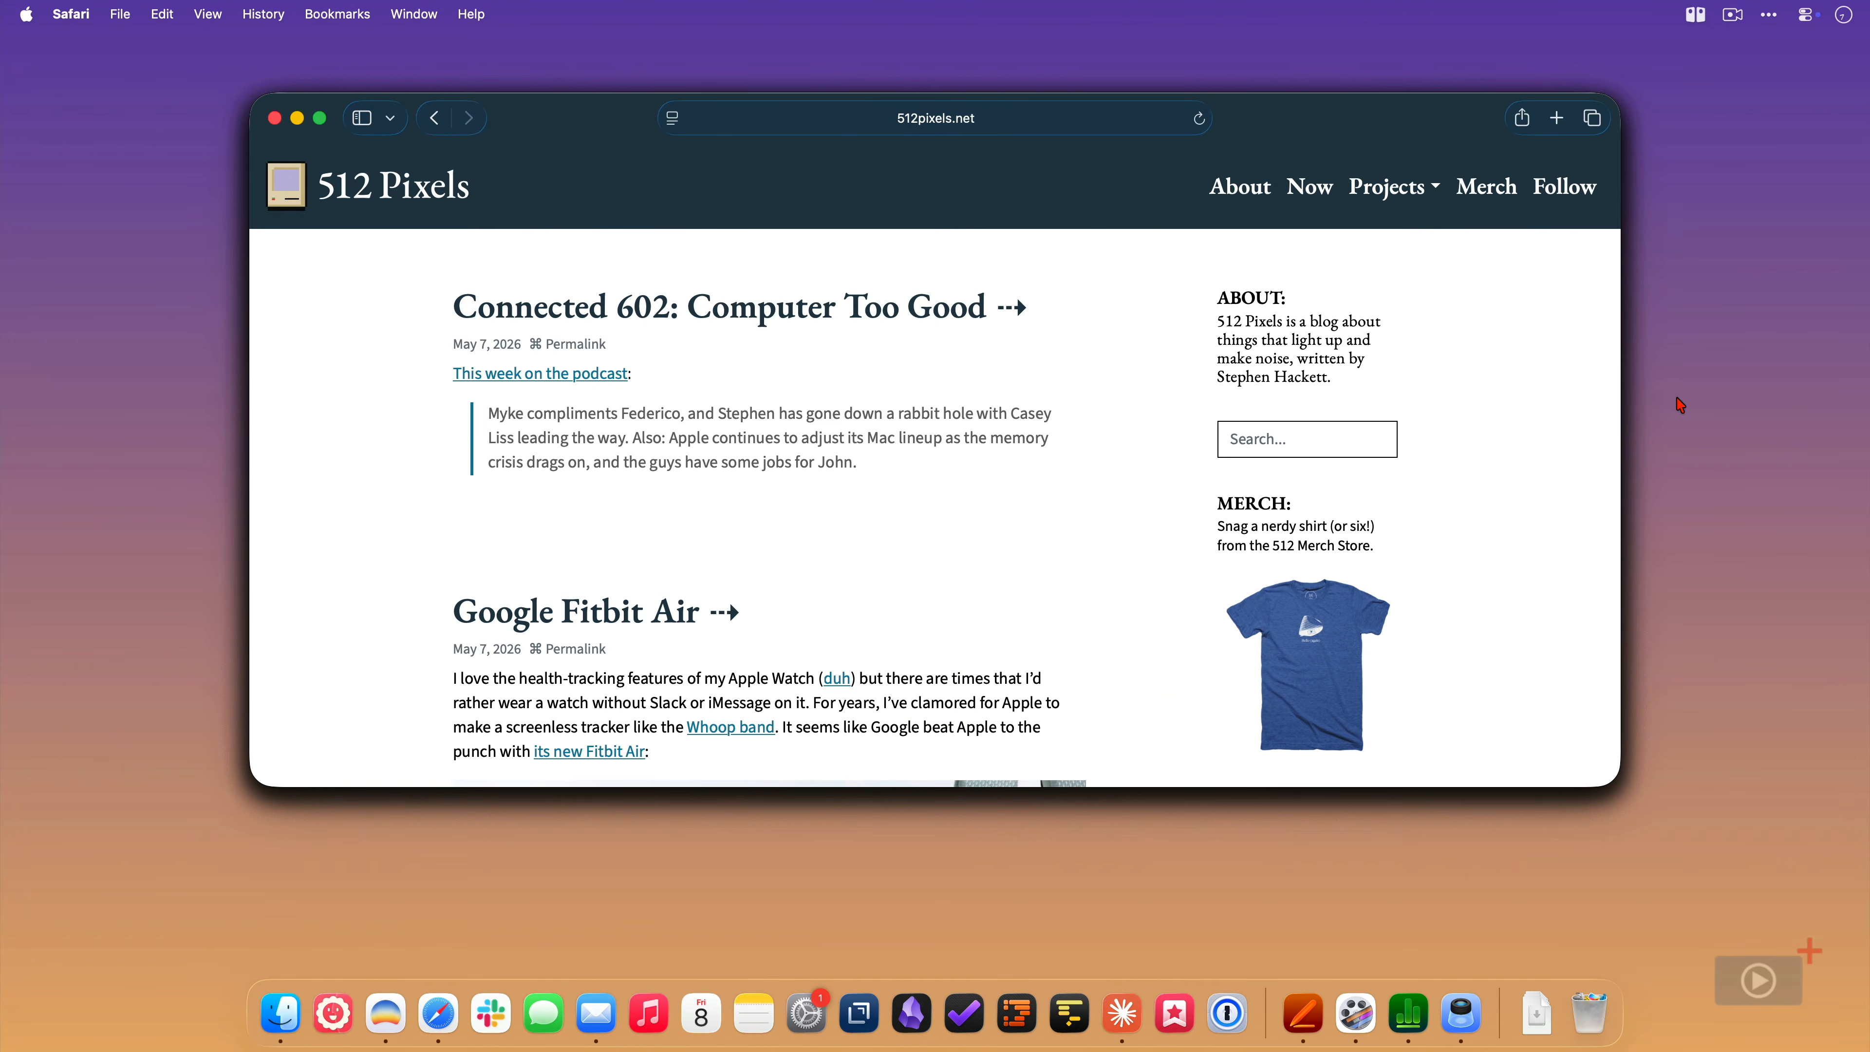
- Open DockDoor's settings, reduce the preview width in the Appearance settings, and check Safari's dock preview
{"action": "left_click", "coordinate": [1695, 13]}
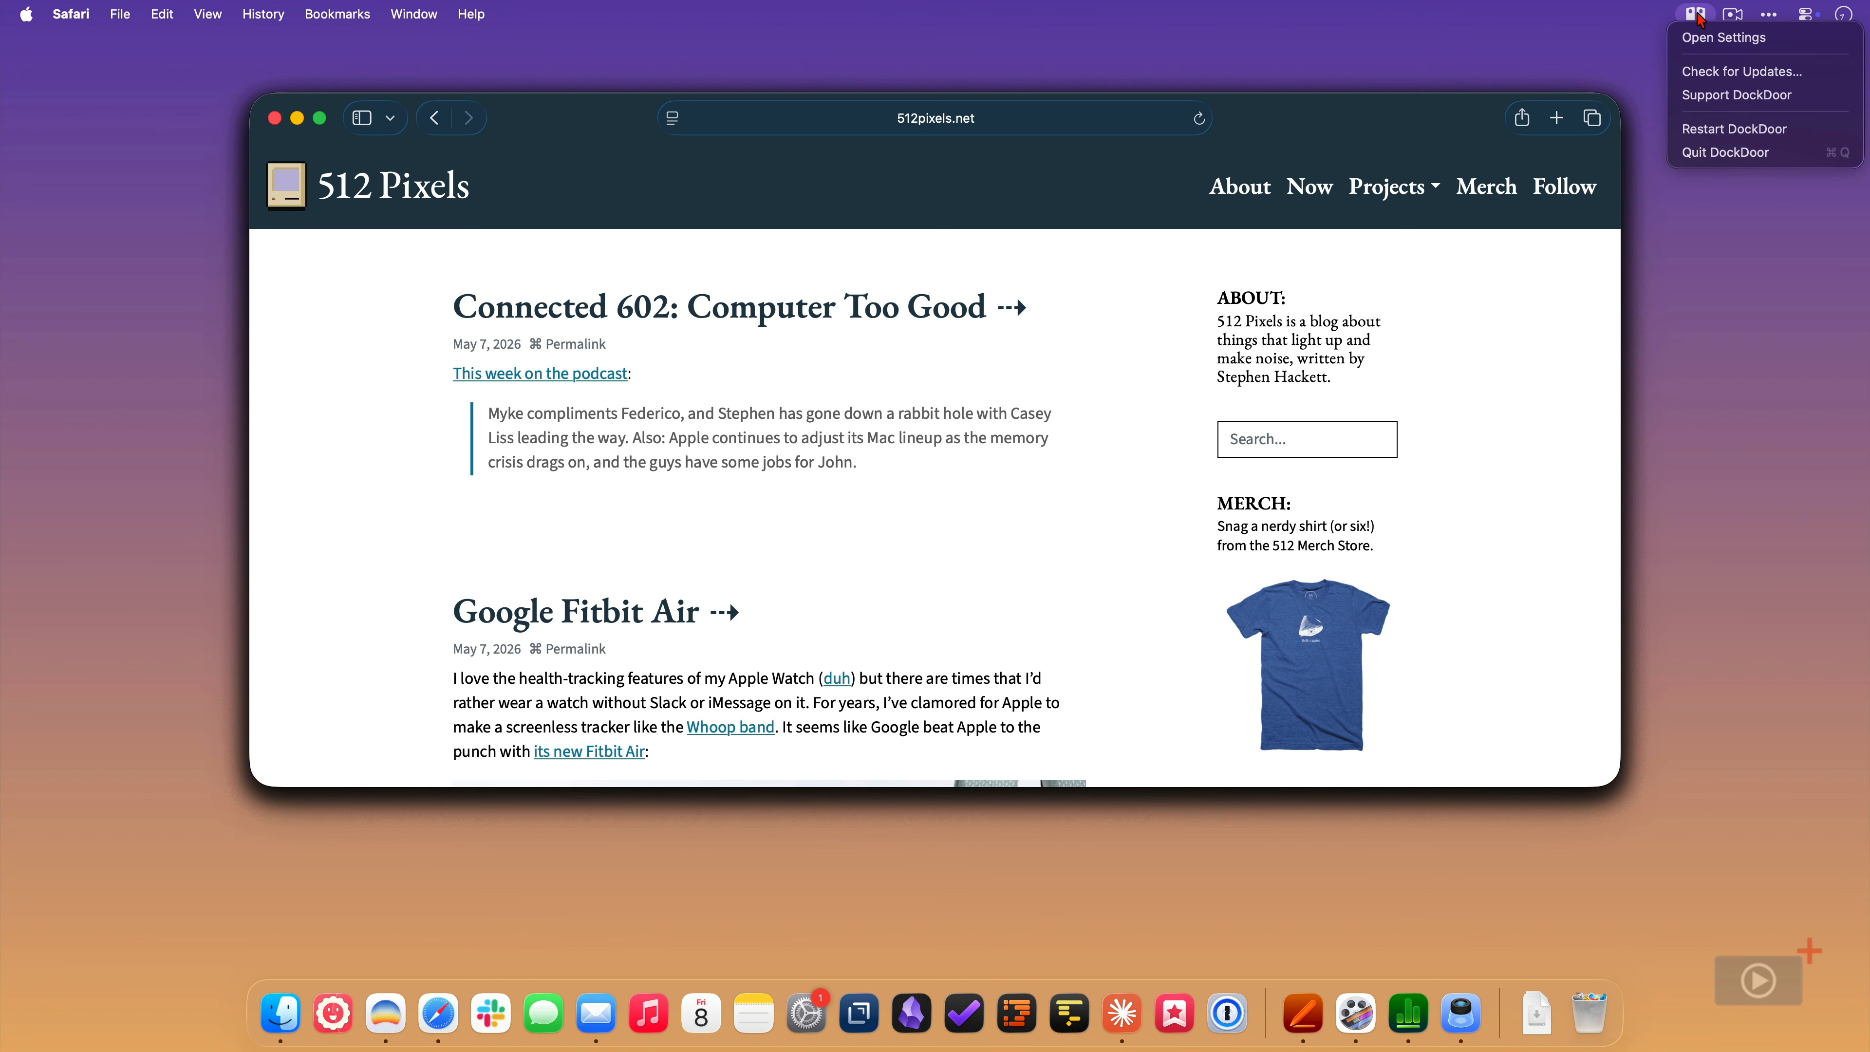
{"action": "left_click", "coordinate": [1704, 38]}
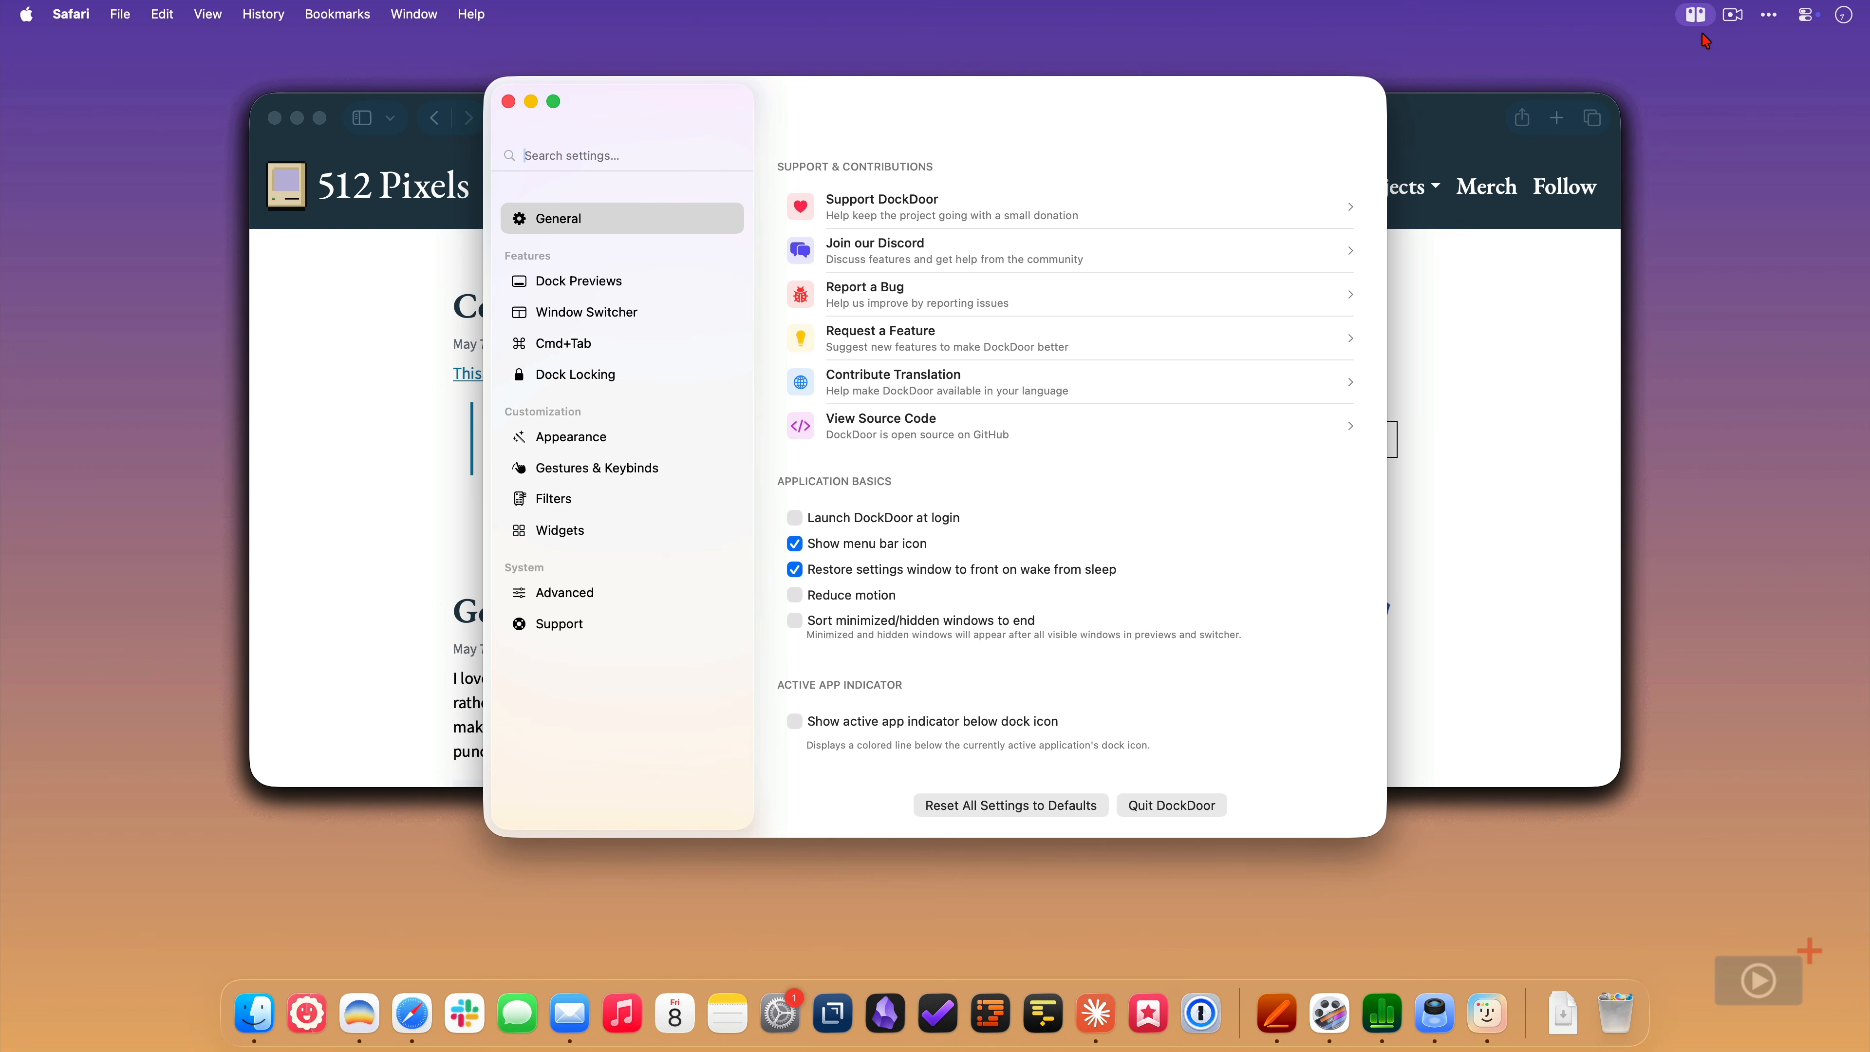
{"action": "left_click", "coordinate": [590, 439]}
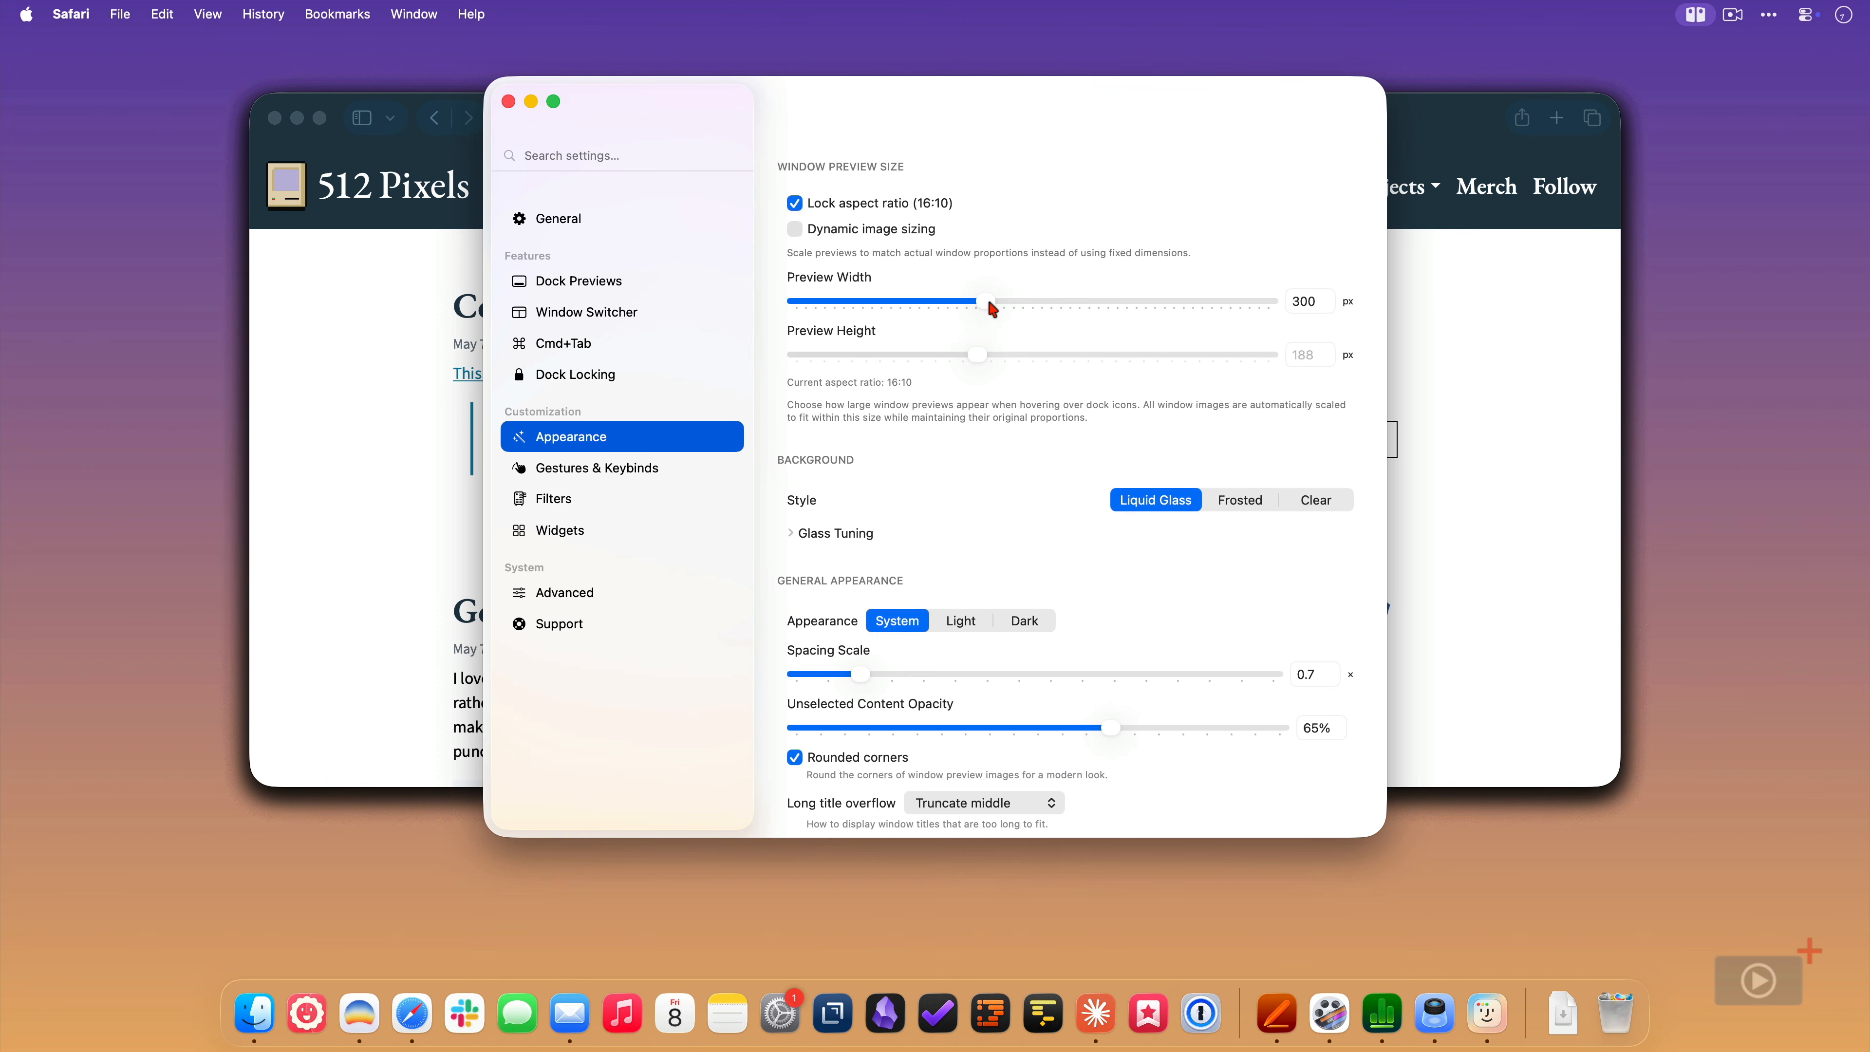
{"action": "left_click_drag", "start_coordinate": [988, 304], "coordinate": [904, 313]}
{"action": "mouse_move", "coordinate": [413, 1024]}
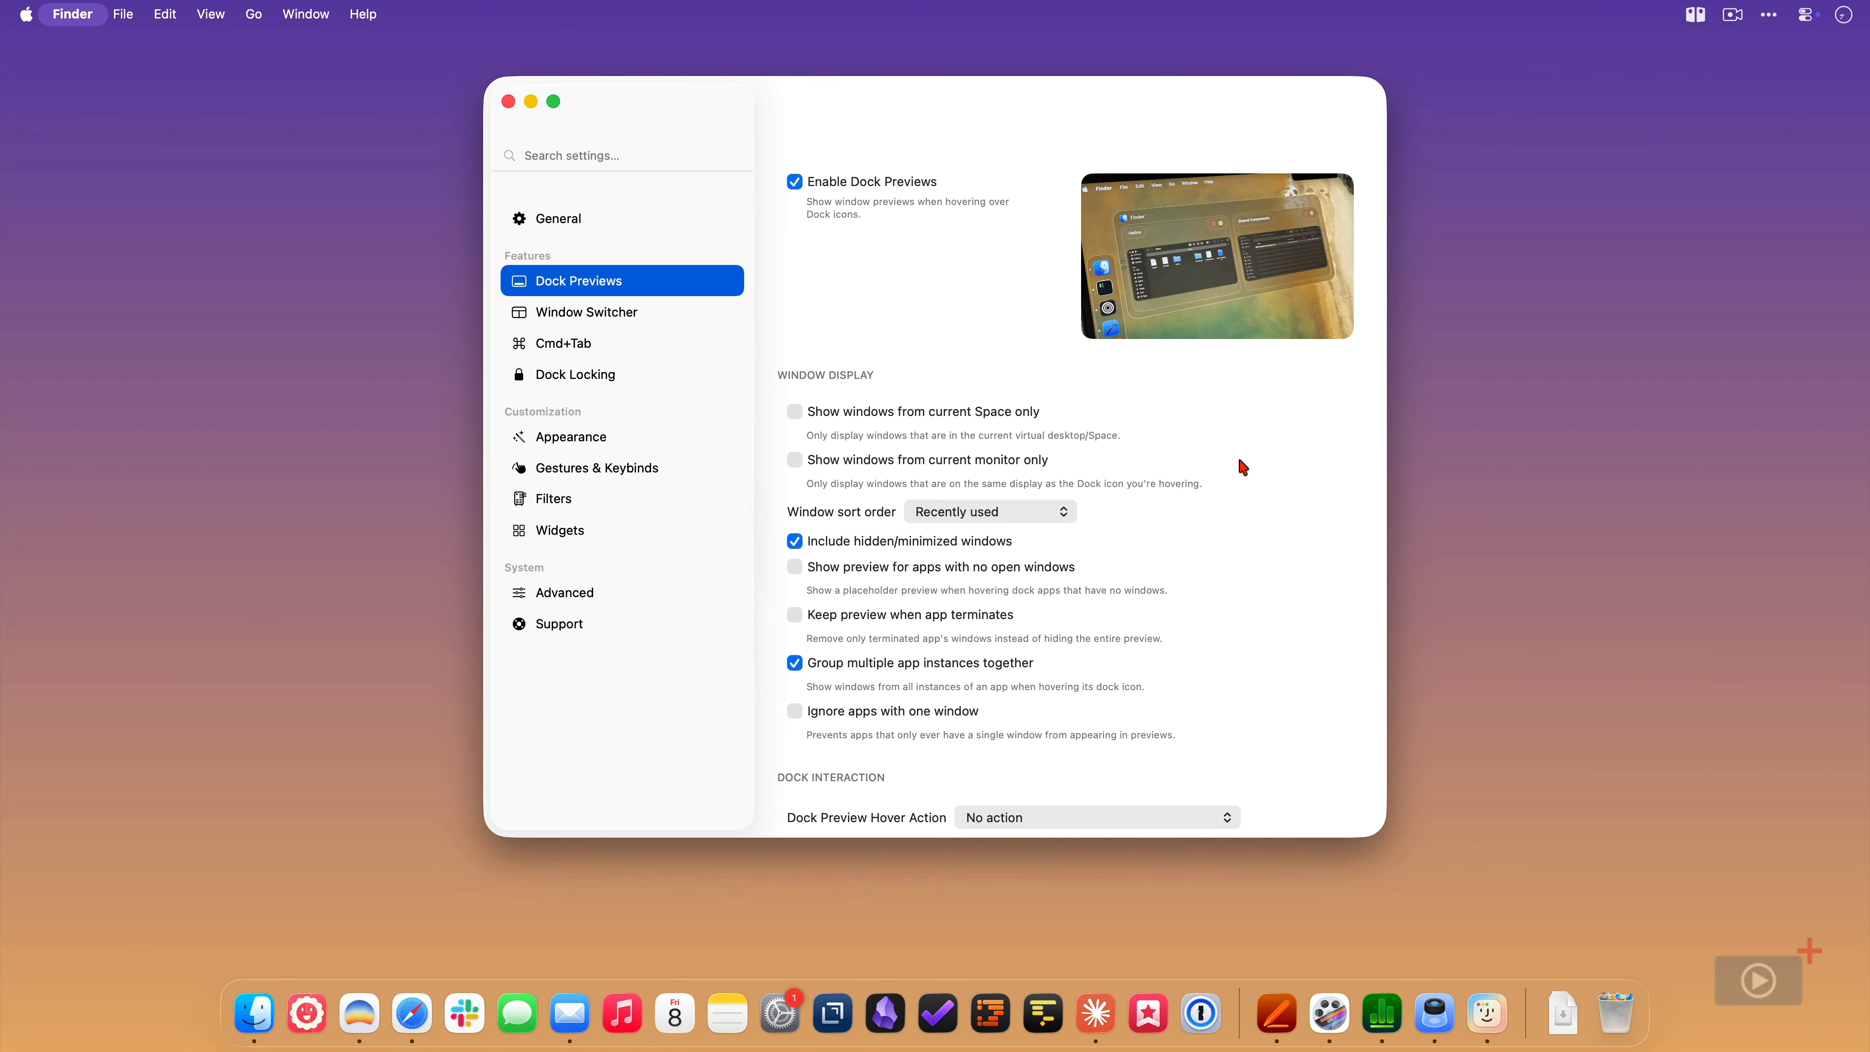
- Turn on ignoring apps with one window for dock previews, test it on the Dock, and turn it off again
{"action": "scroll", "coordinate": [1242, 467], "scroll_direction": "down", "scroll_amount": 5}
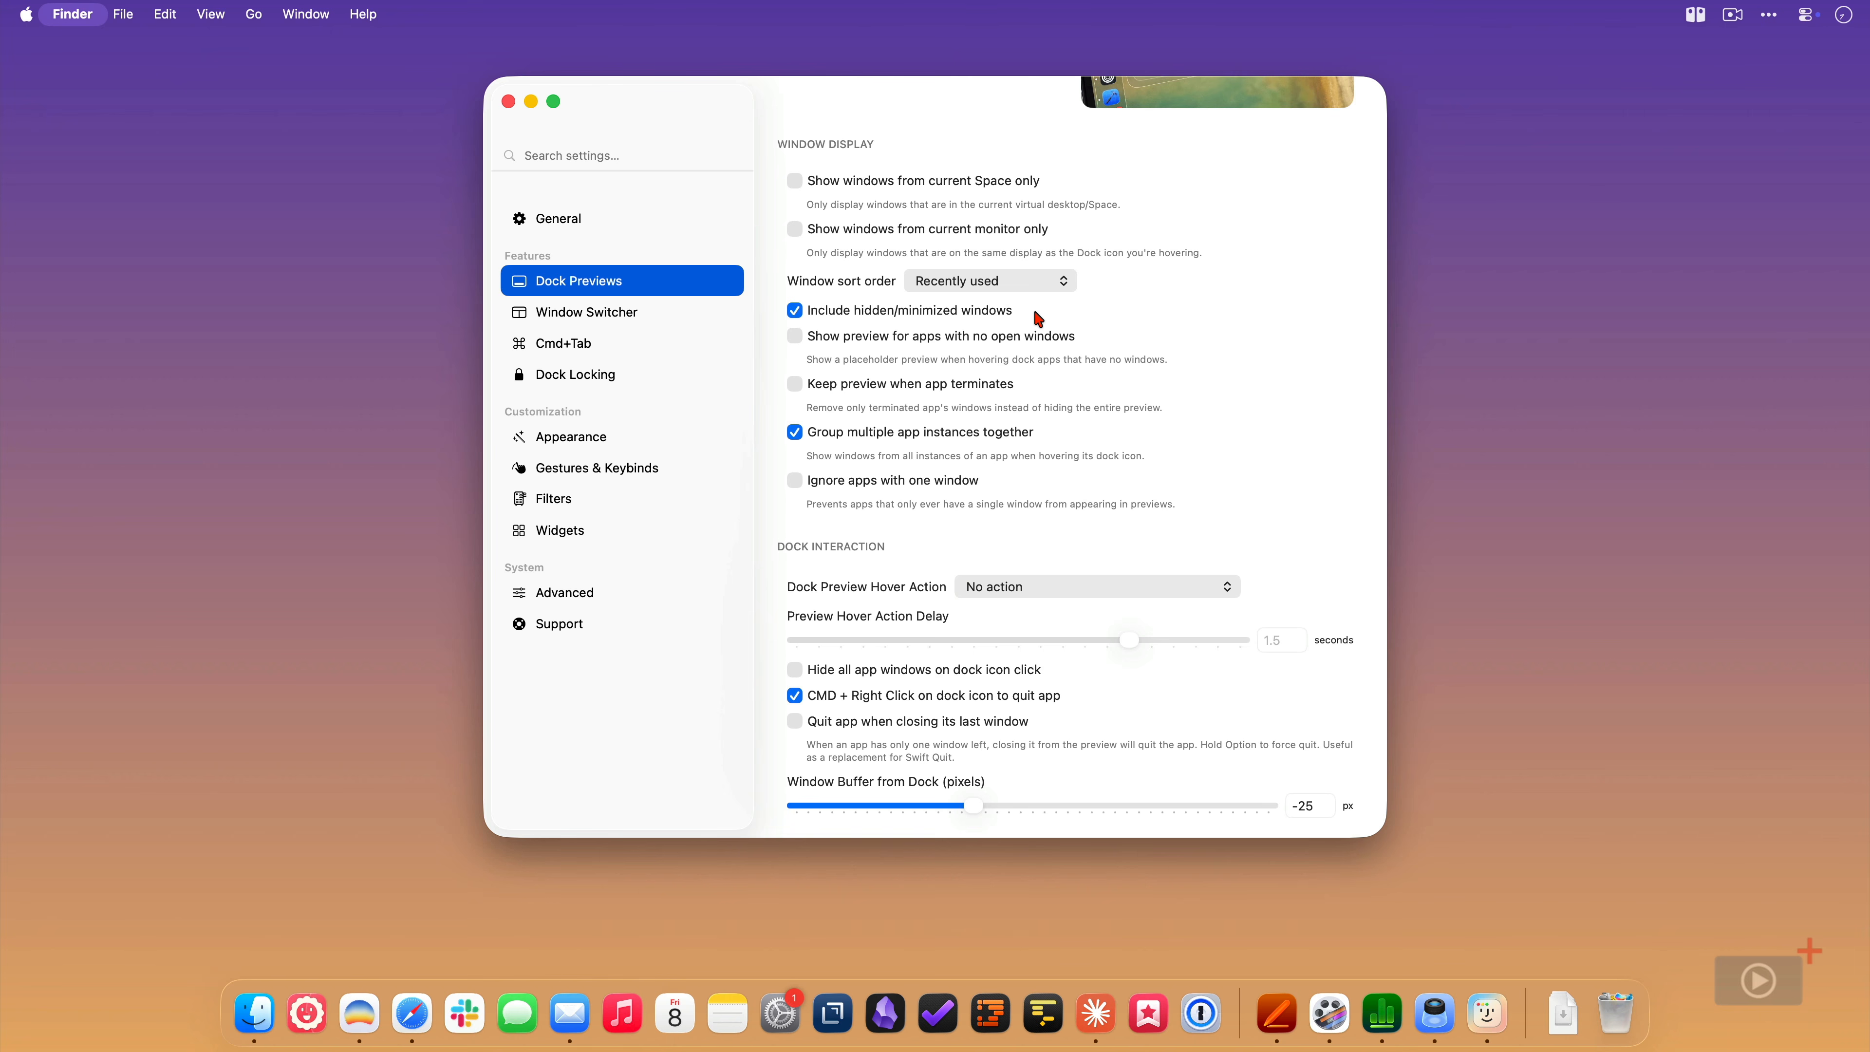
{"action": "left_click", "coordinate": [798, 483]}
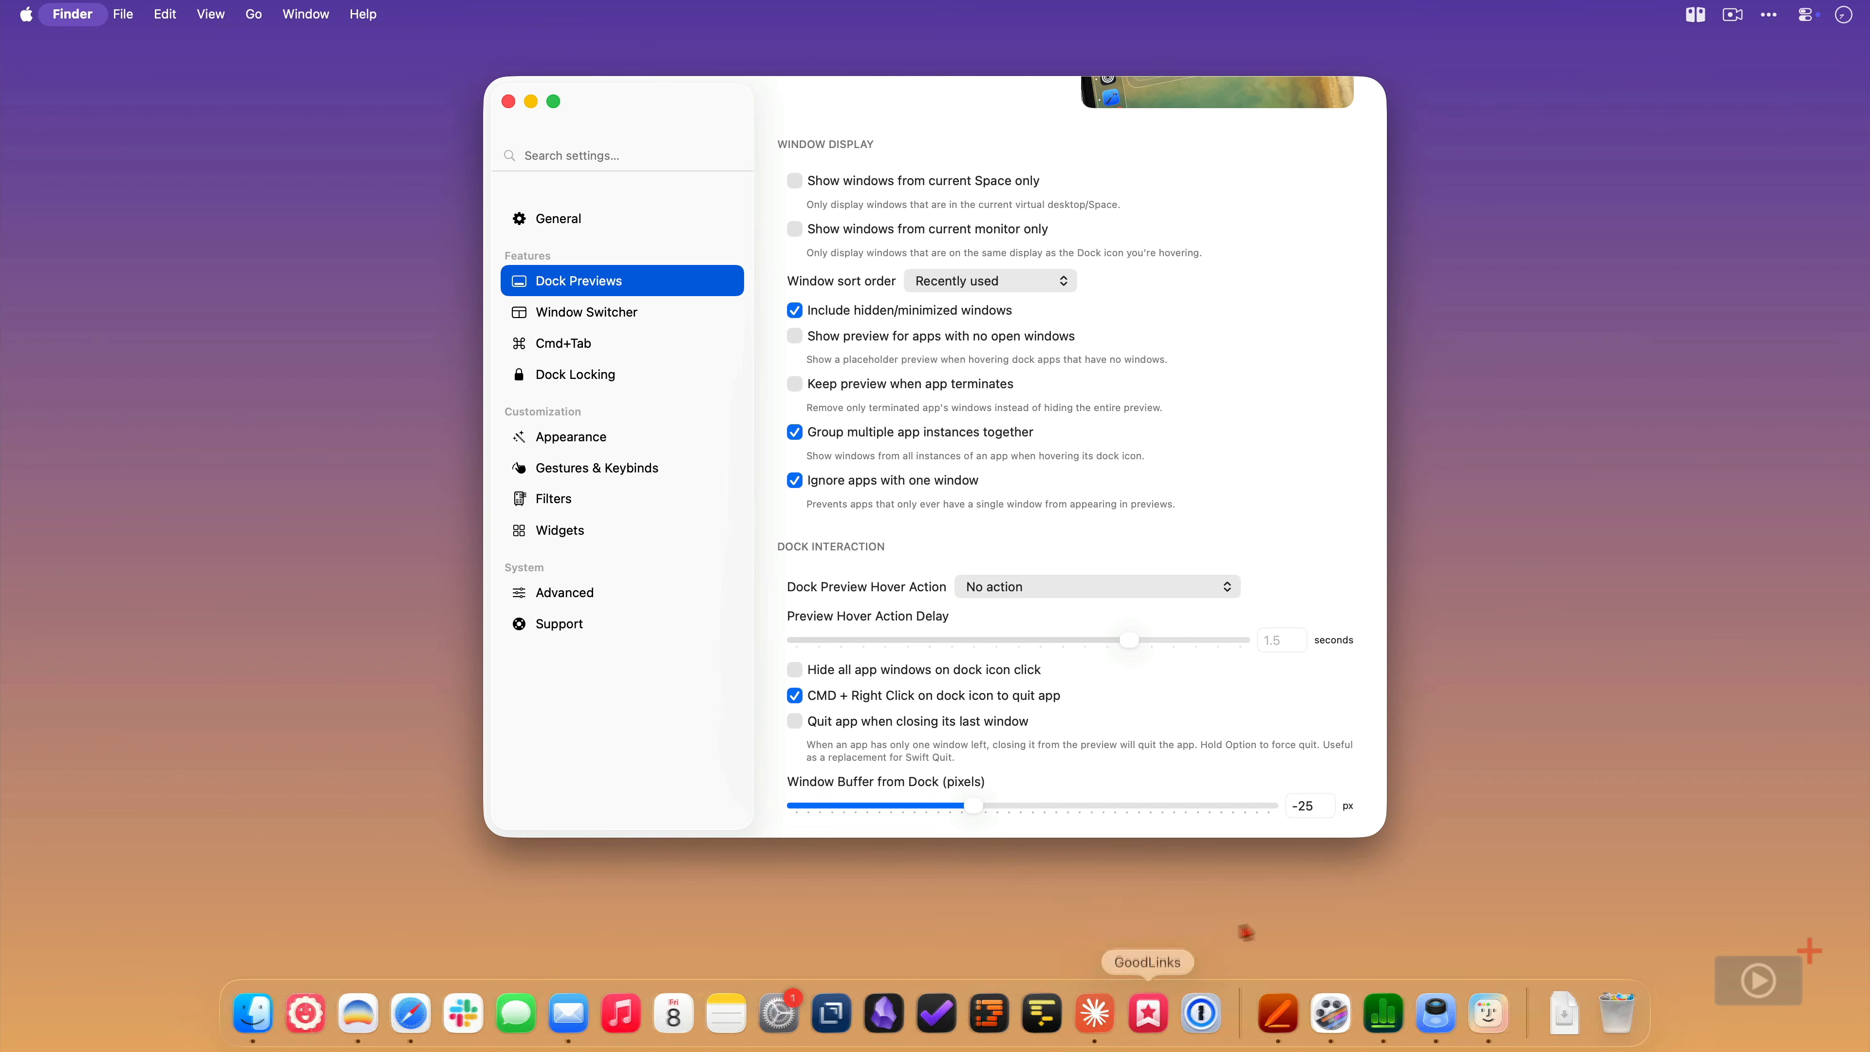
{"action": "mouse_move", "coordinate": [1294, 1019]}
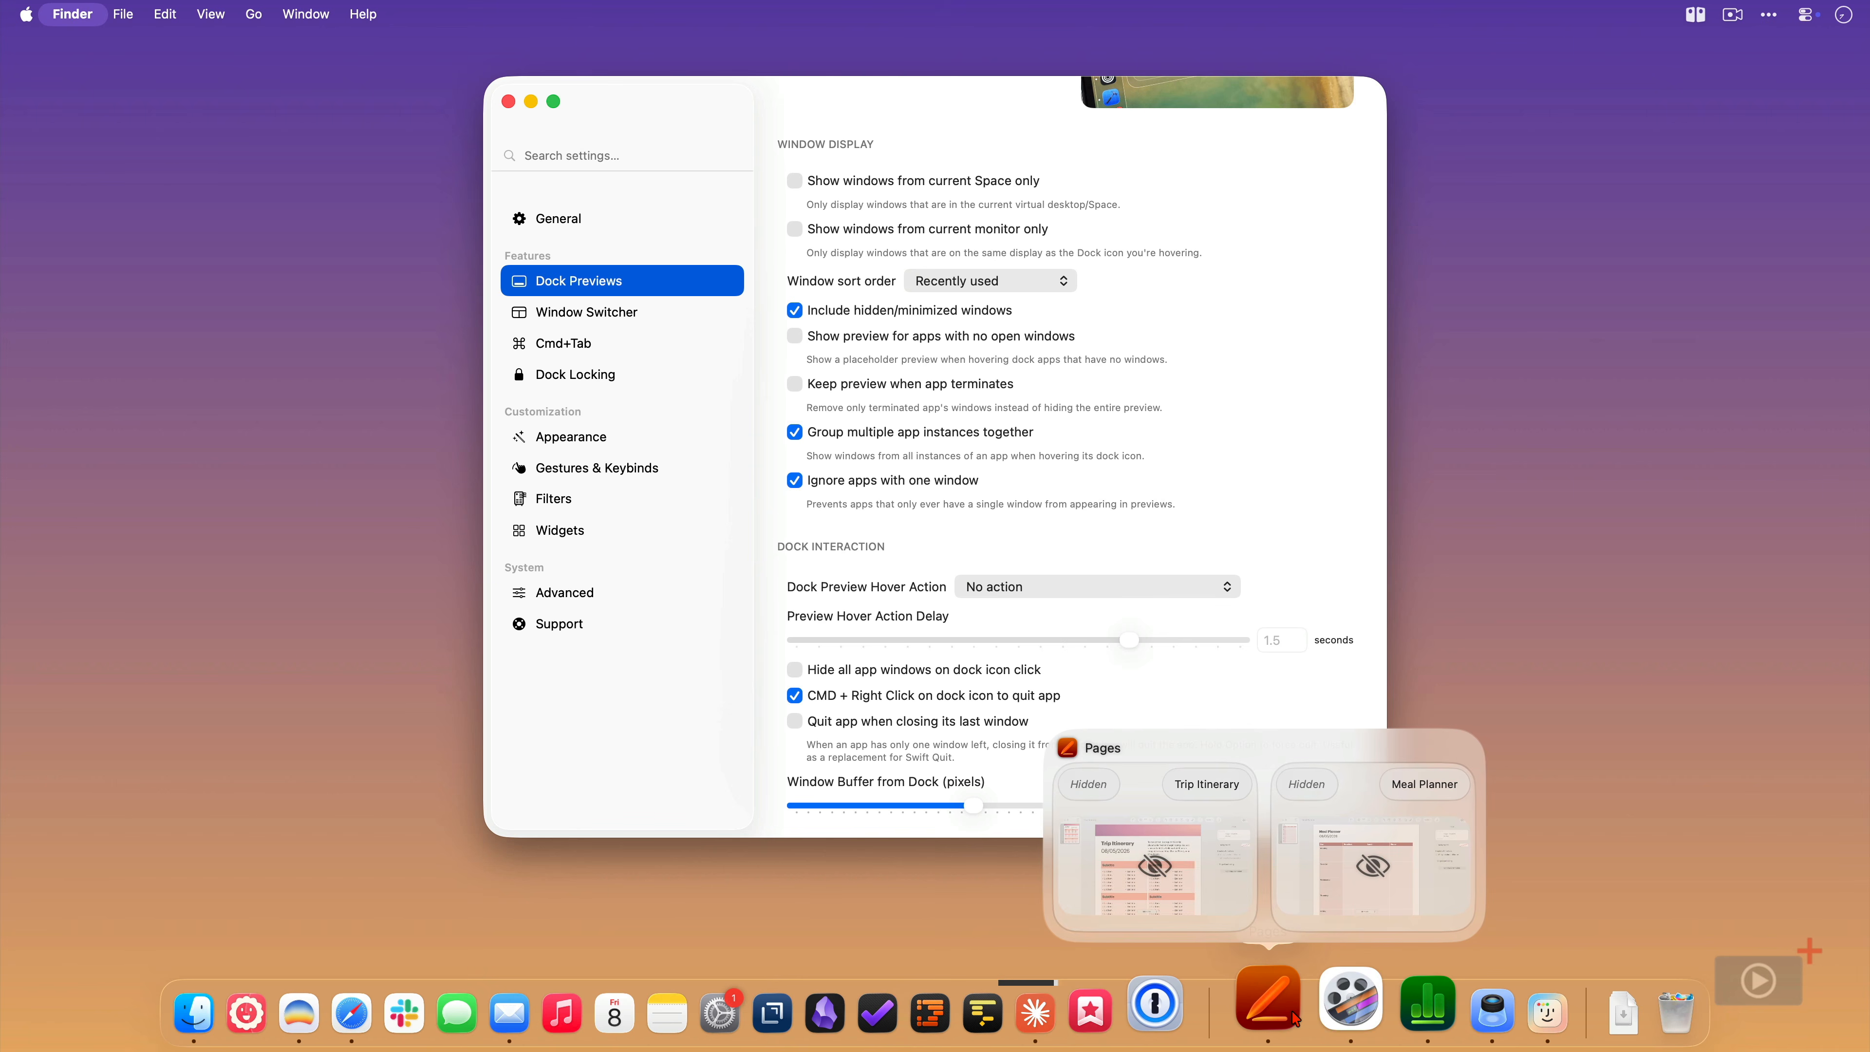
{"action": "left_click", "coordinate": [794, 481]}
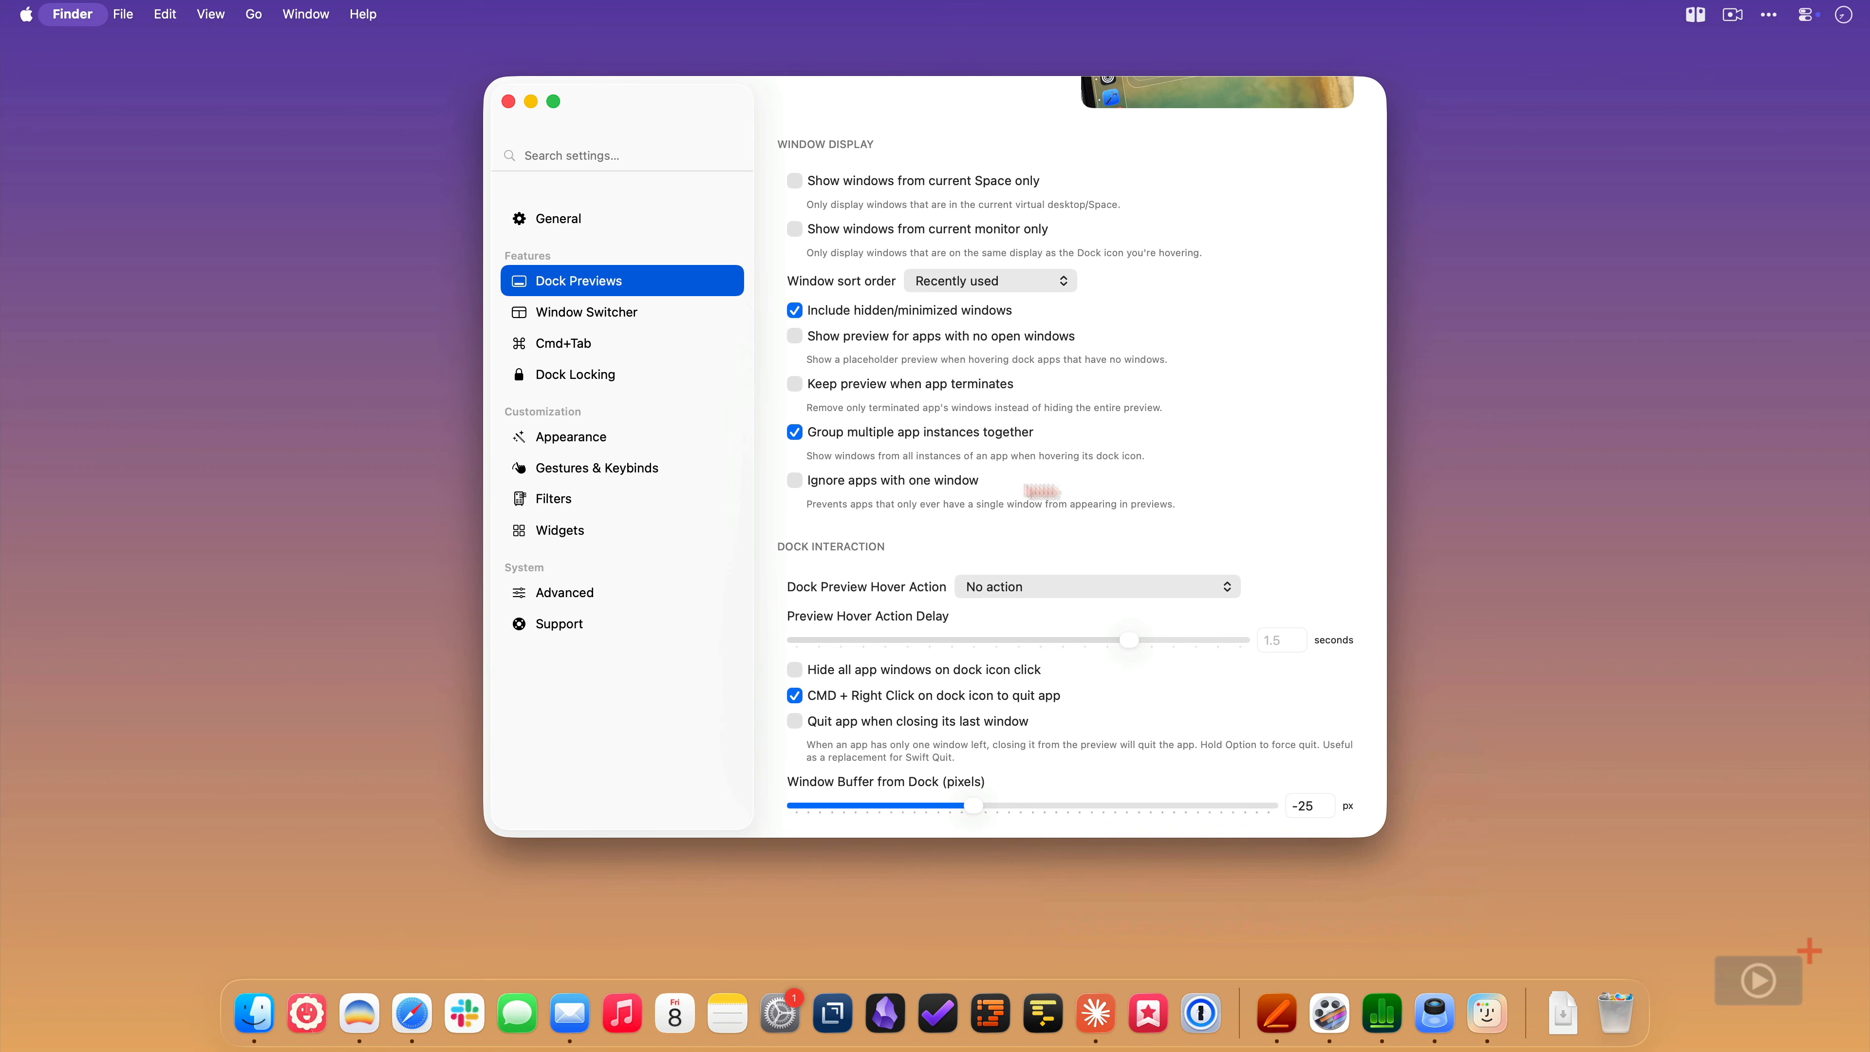
- Set the Dock Preview Hover Action to "Simulate a click (open the window)" and test it on the Pages Trip Itinerary preview
{"action": "scroll", "coordinate": [1240, 486], "scroll_direction": "down", "scroll_amount": 5}
{"action": "scroll", "coordinate": [1241, 488], "scroll_direction": "down", "scroll_amount": 3}
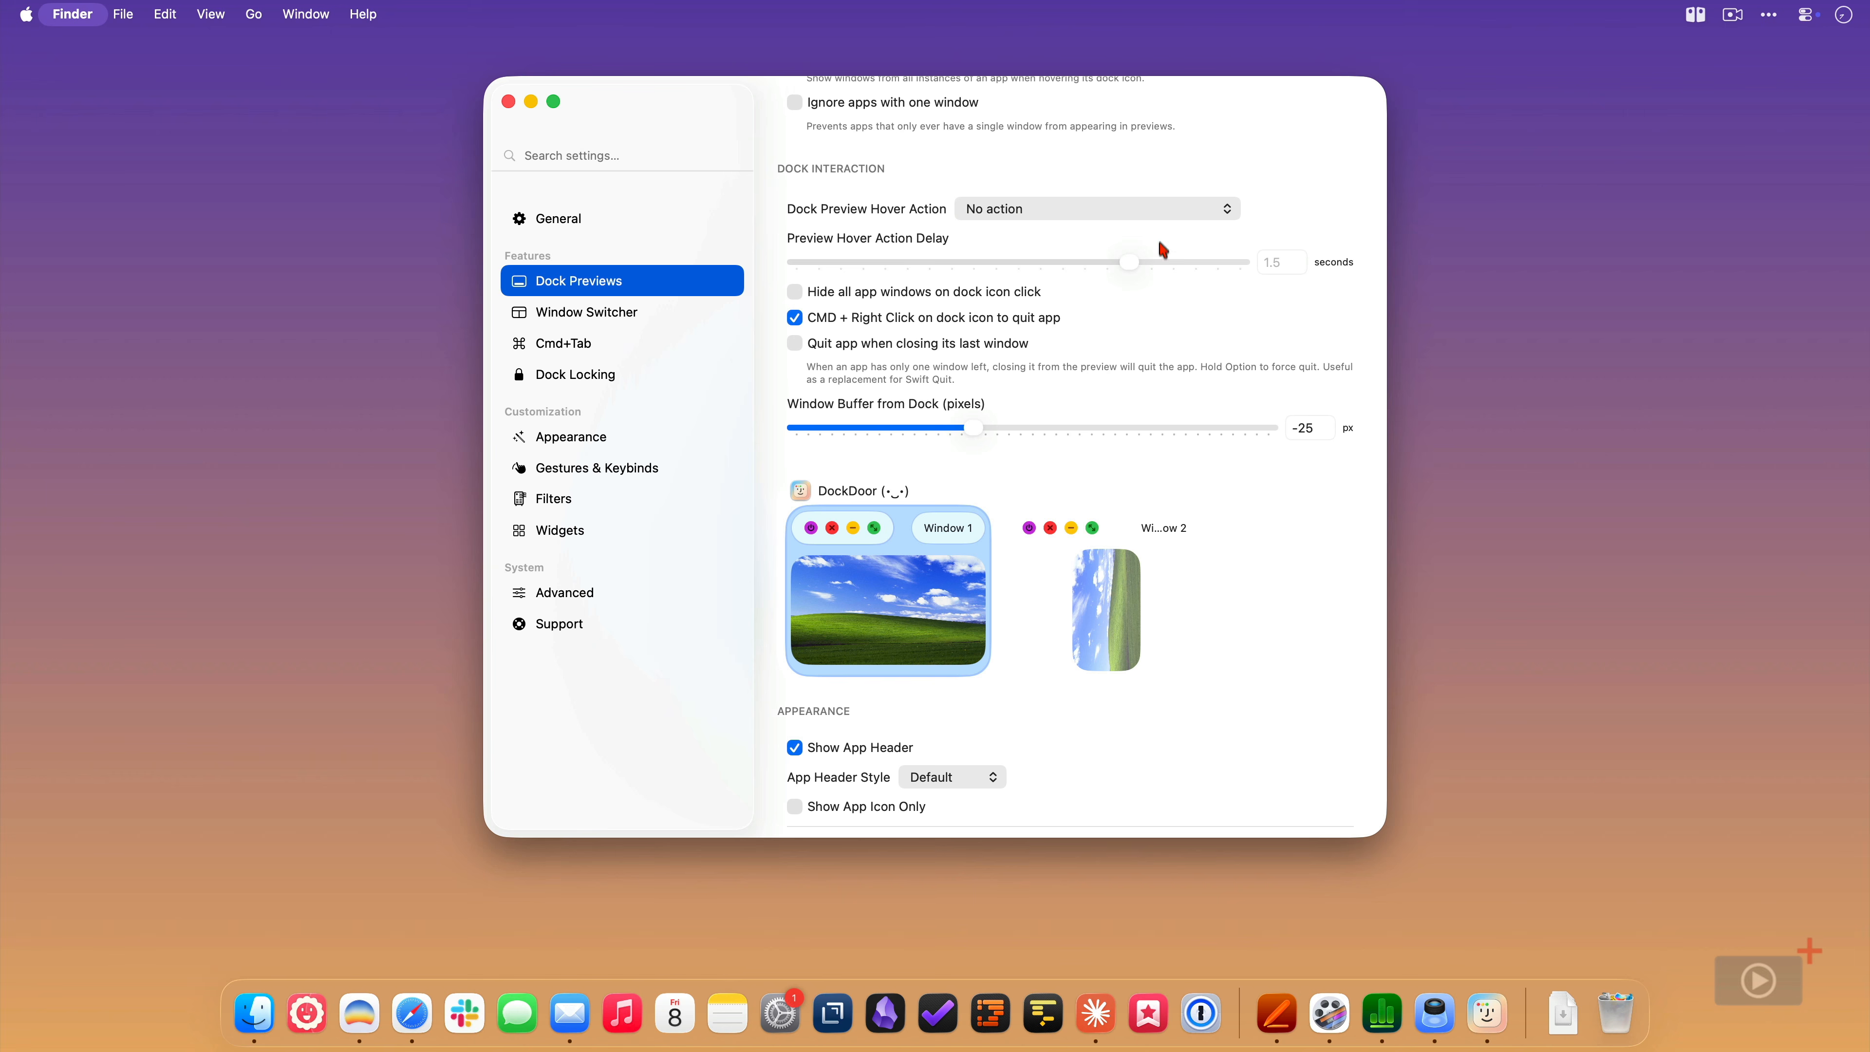
{"action": "left_click", "coordinate": [1168, 210]}
{"action": "left_click", "coordinate": [1186, 232]}
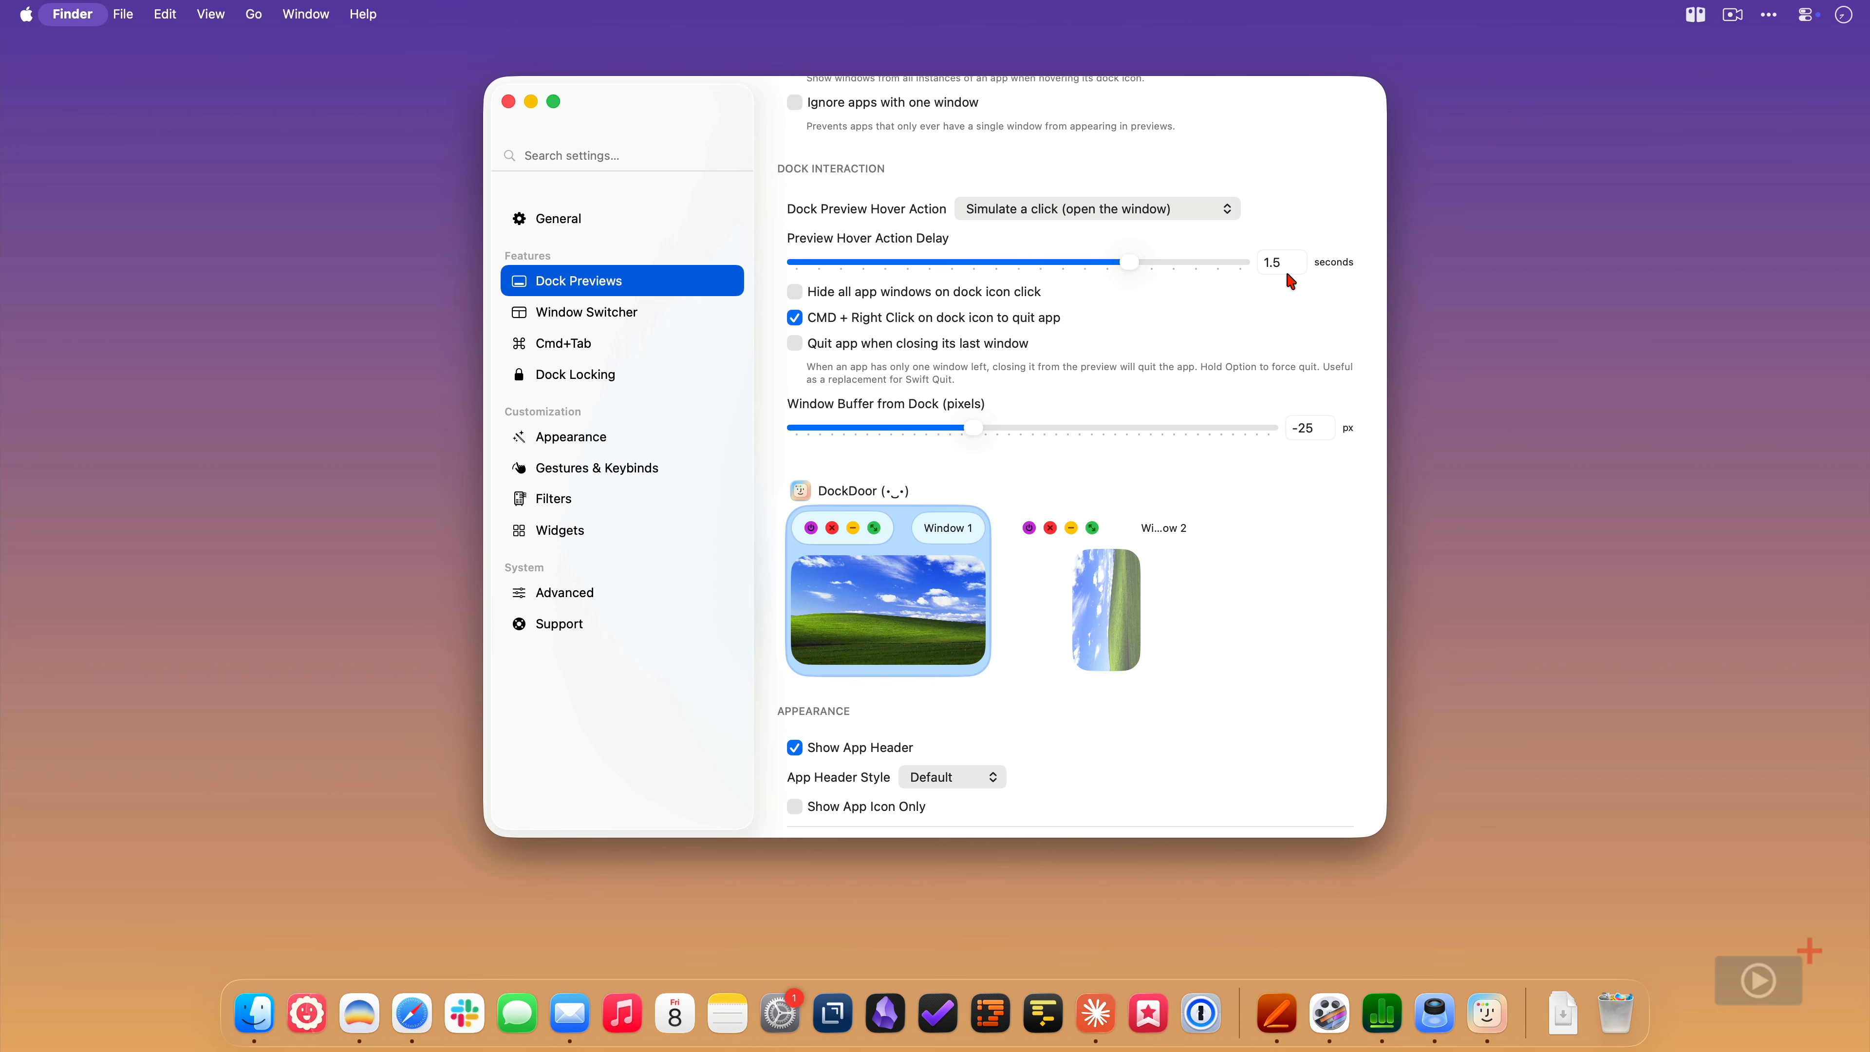
{"action": "mouse_move", "coordinate": [1277, 1030]}
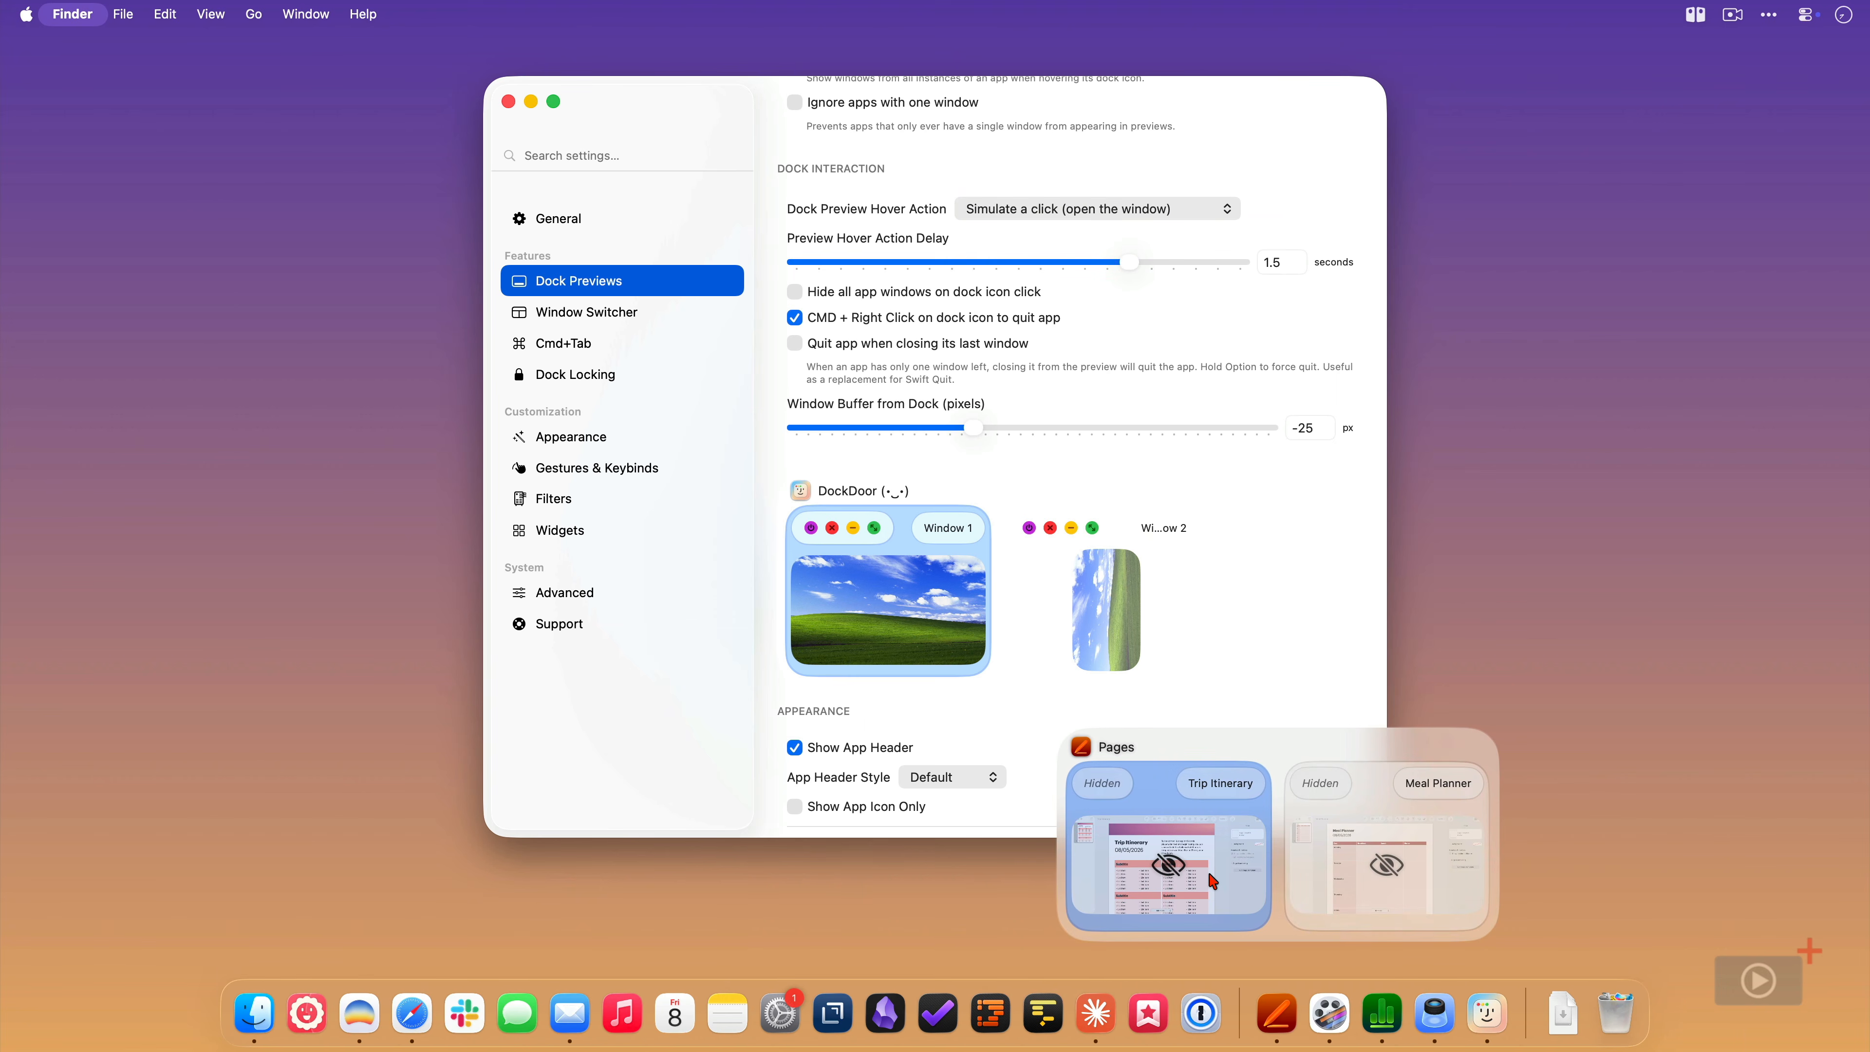
{"action": "mouse_move", "coordinate": [1213, 880]}
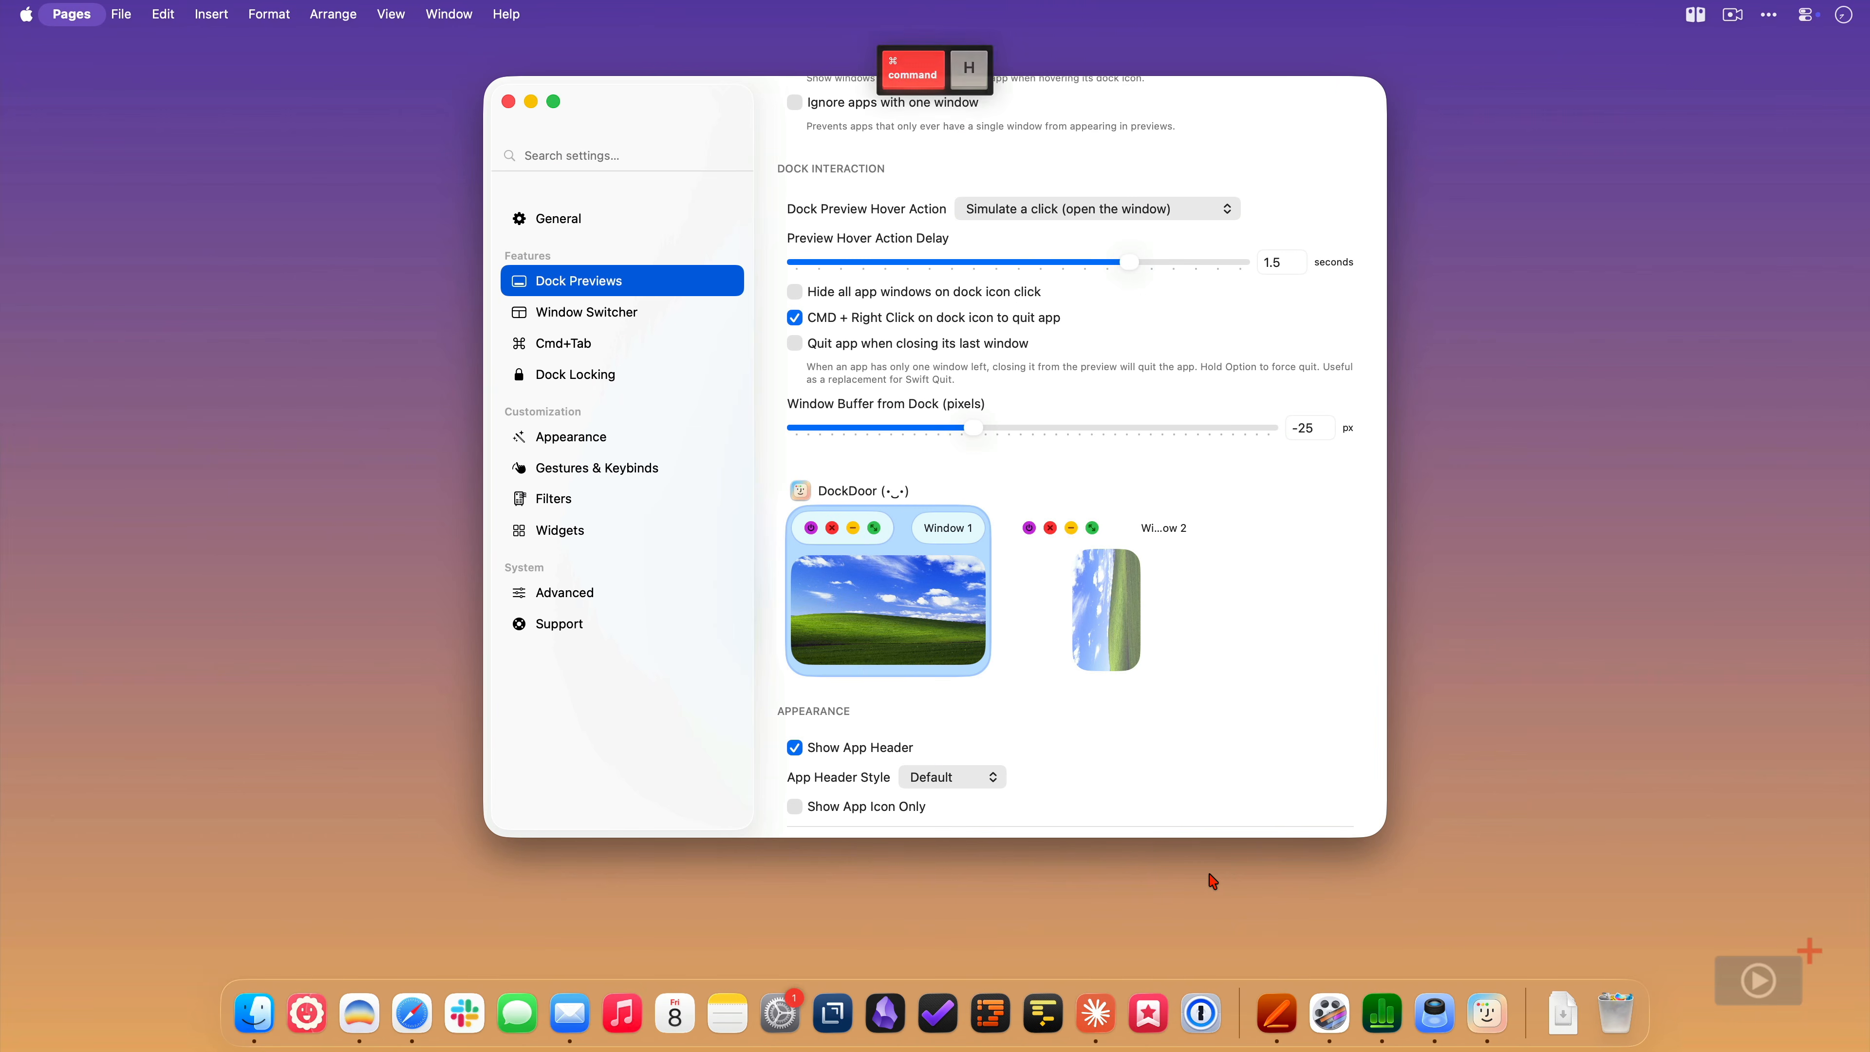
- Set the Dock Preview Hover Action to "Present a full size preview of the window"
{"action": "left_click", "coordinate": [1189, 211]}
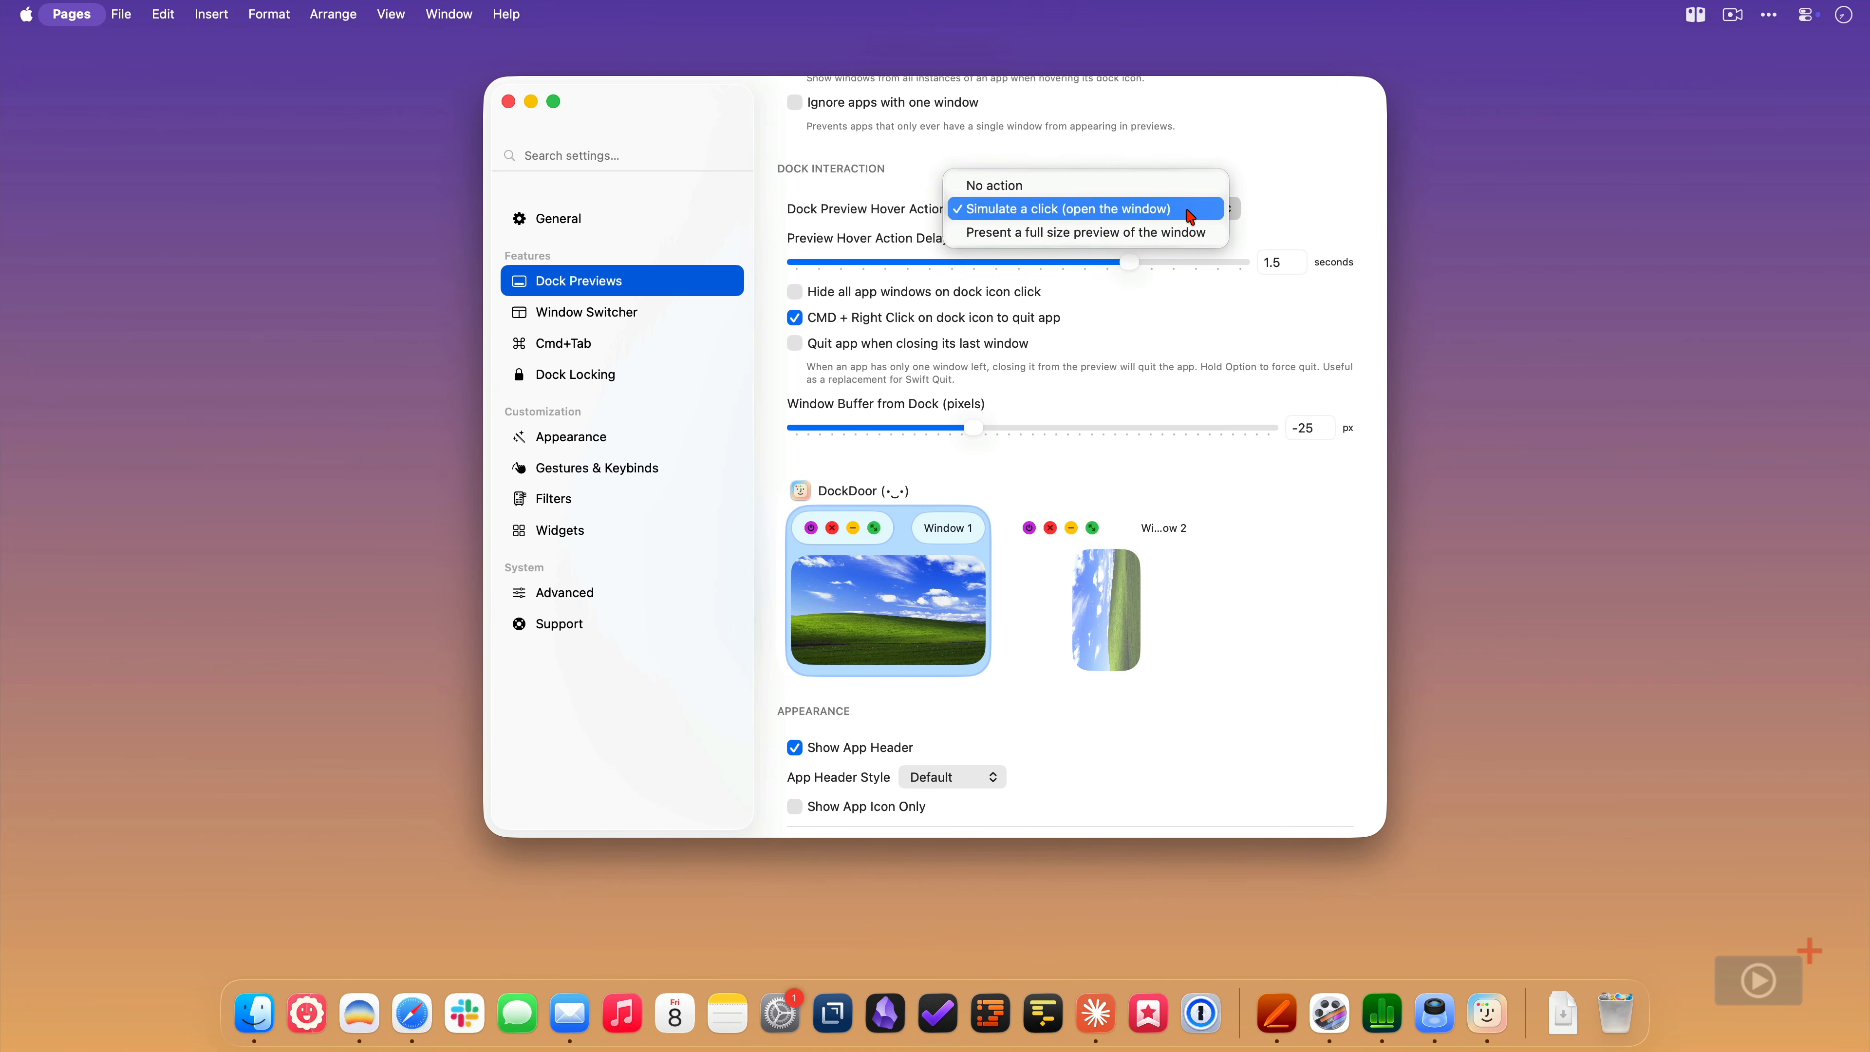
{"action": "left_click", "coordinate": [1216, 231]}
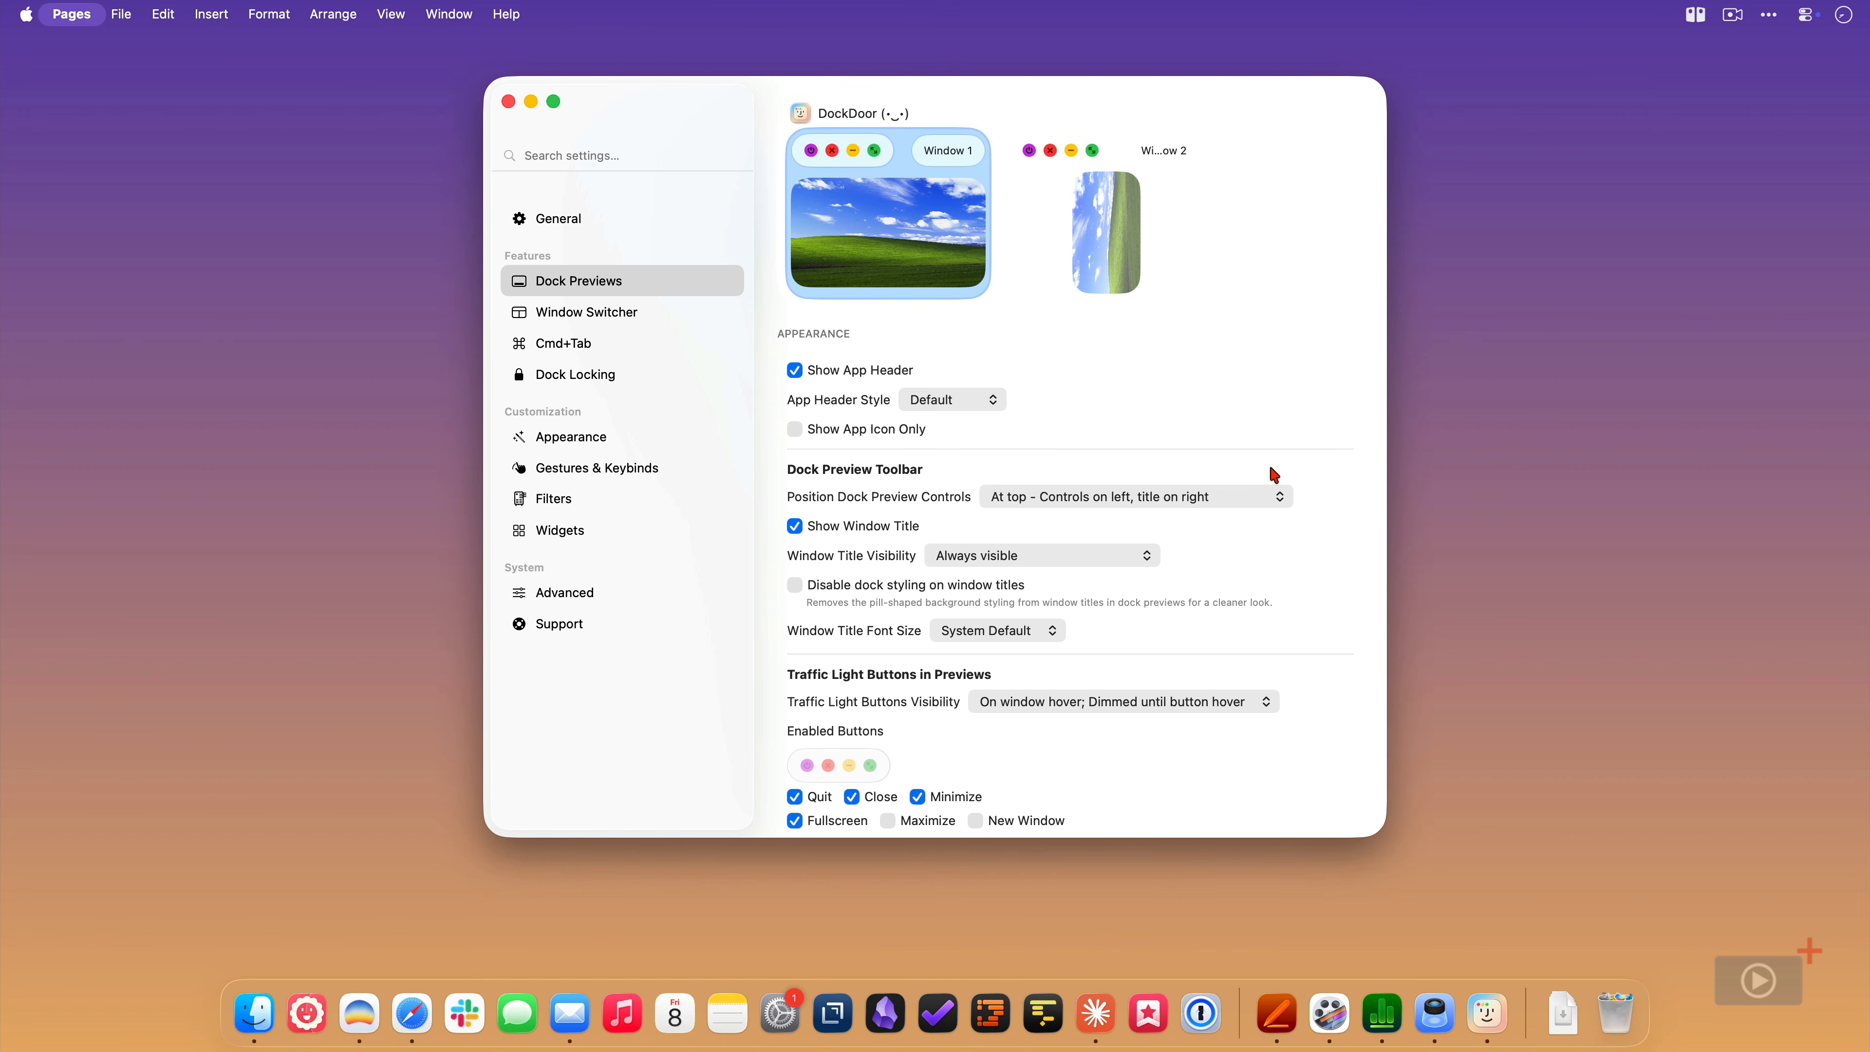
- Try hiding the app header and the Shadowed and Popover header styles, and restore the visible header with the Default style
{"action": "left_click", "coordinate": [794, 370]}
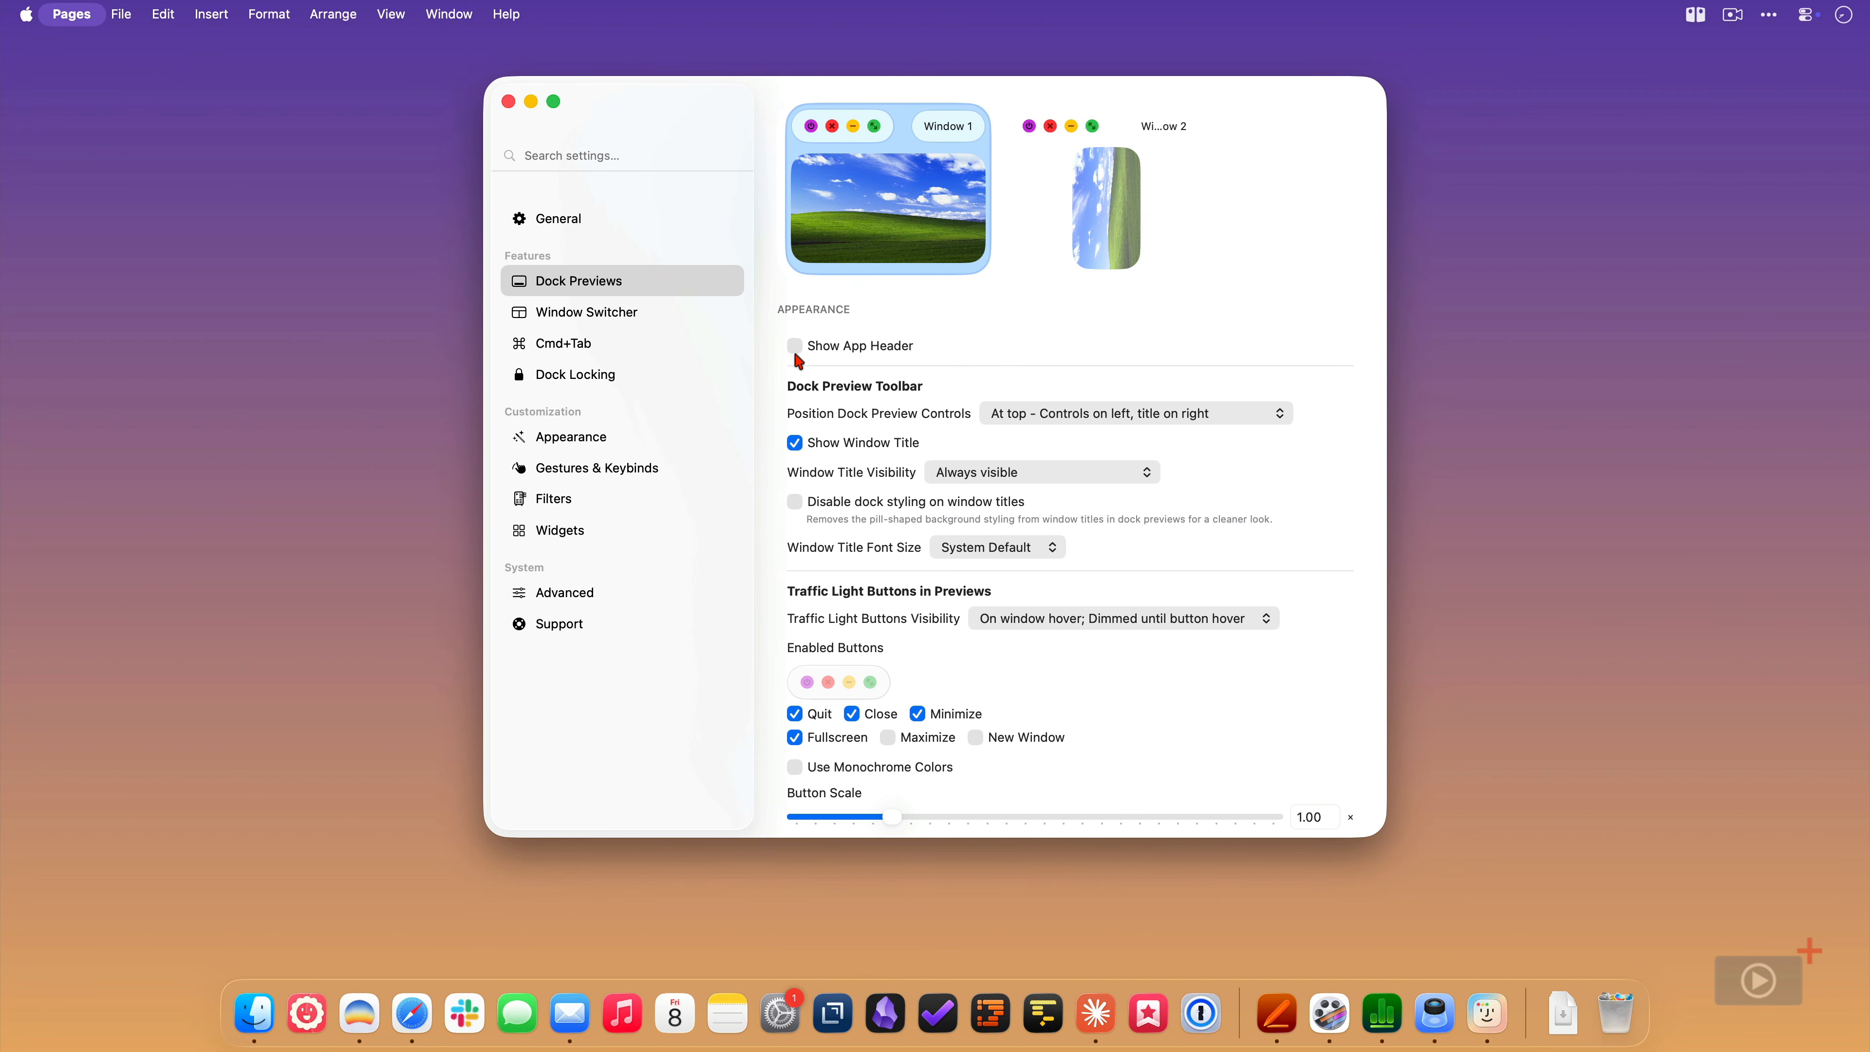
{"action": "left_click", "coordinate": [798, 348]}
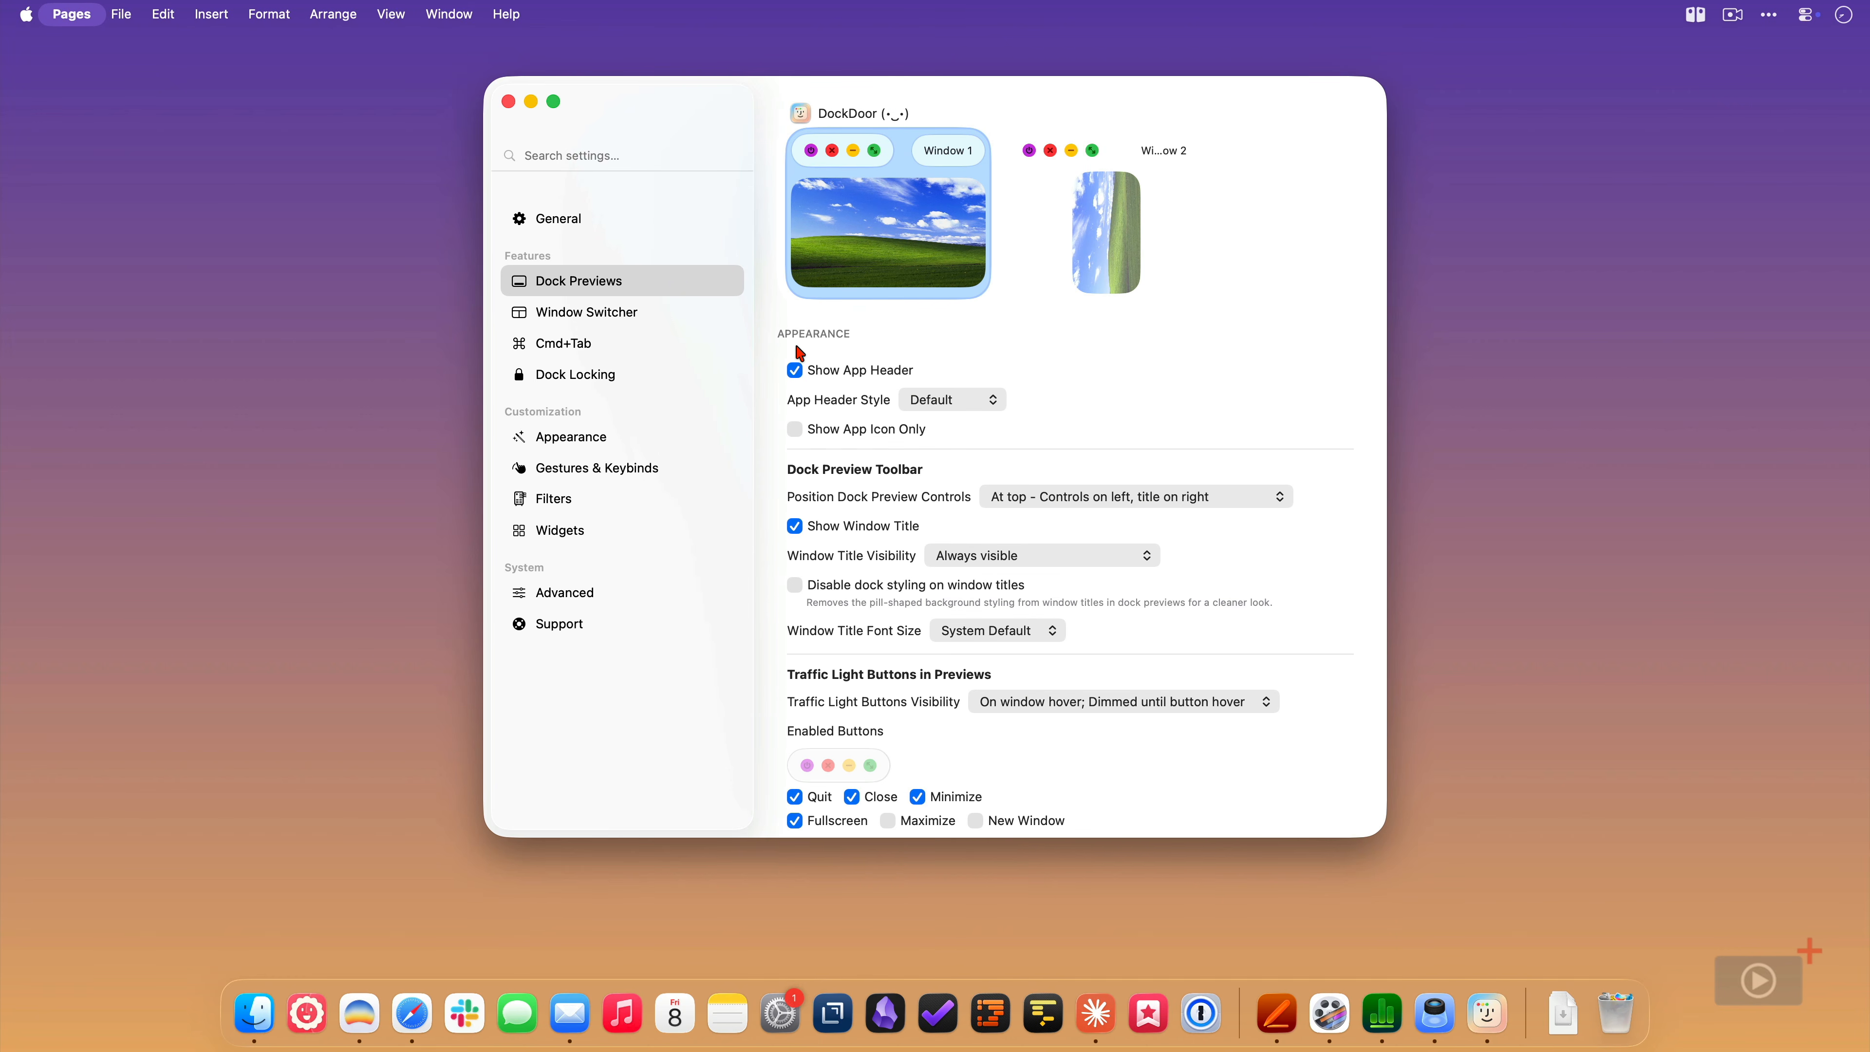
{"action": "left_click", "coordinate": [966, 406]}
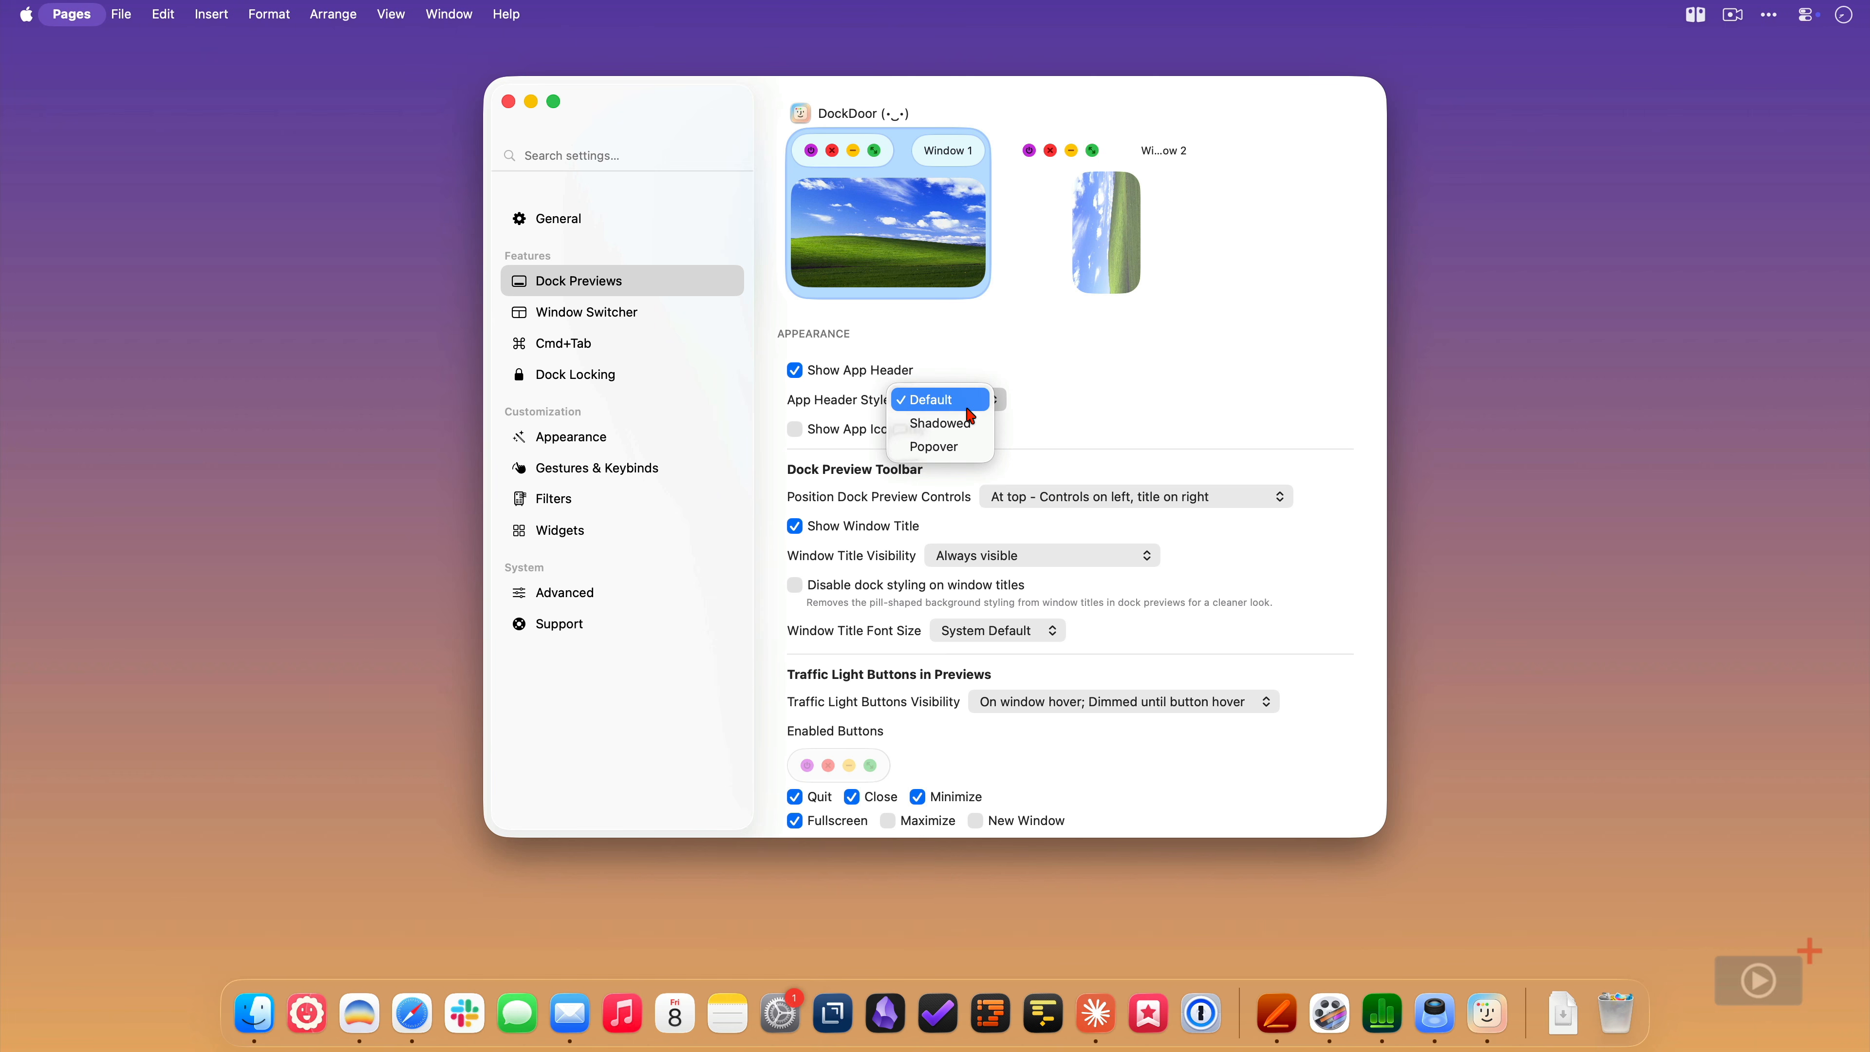
{"action": "left_click", "coordinate": [970, 421]}
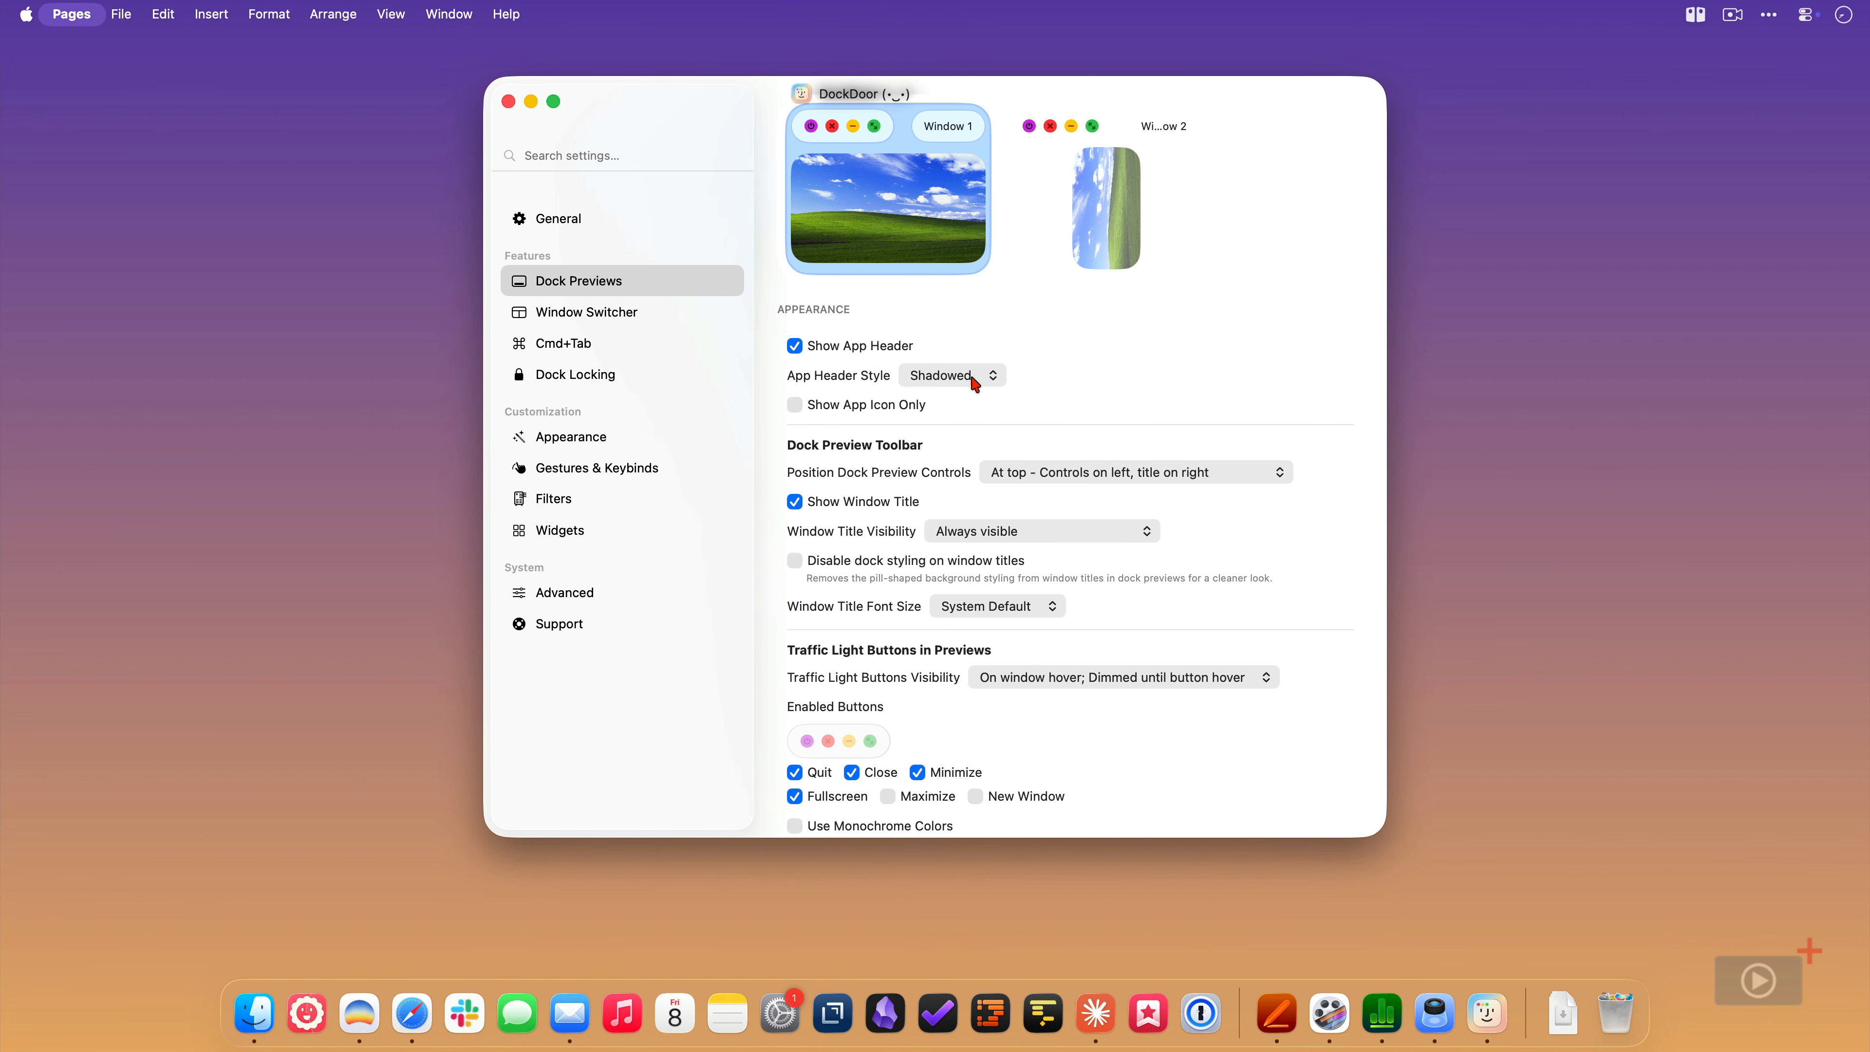
{"action": "left_click", "coordinate": [975, 383]}
{"action": "left_click", "coordinate": [974, 399]}
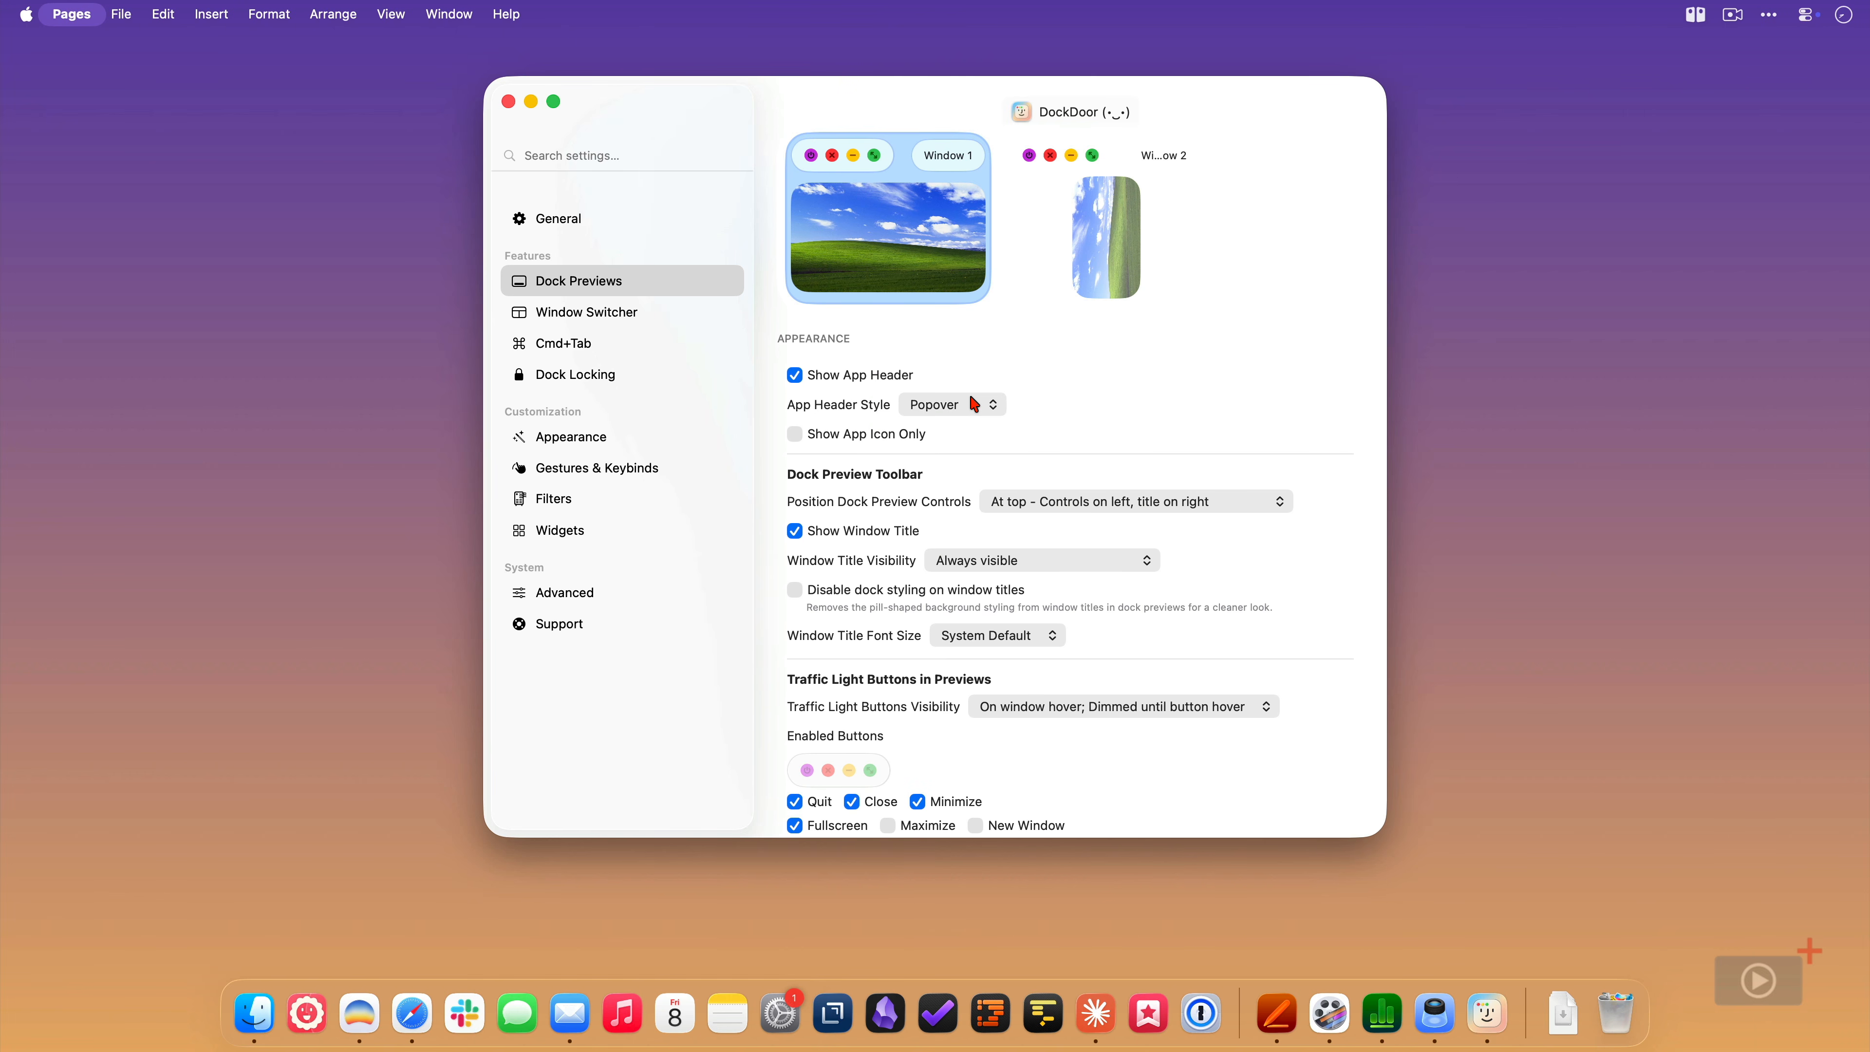
{"action": "left_click", "coordinate": [973, 403]}
{"action": "left_click", "coordinate": [963, 356]}
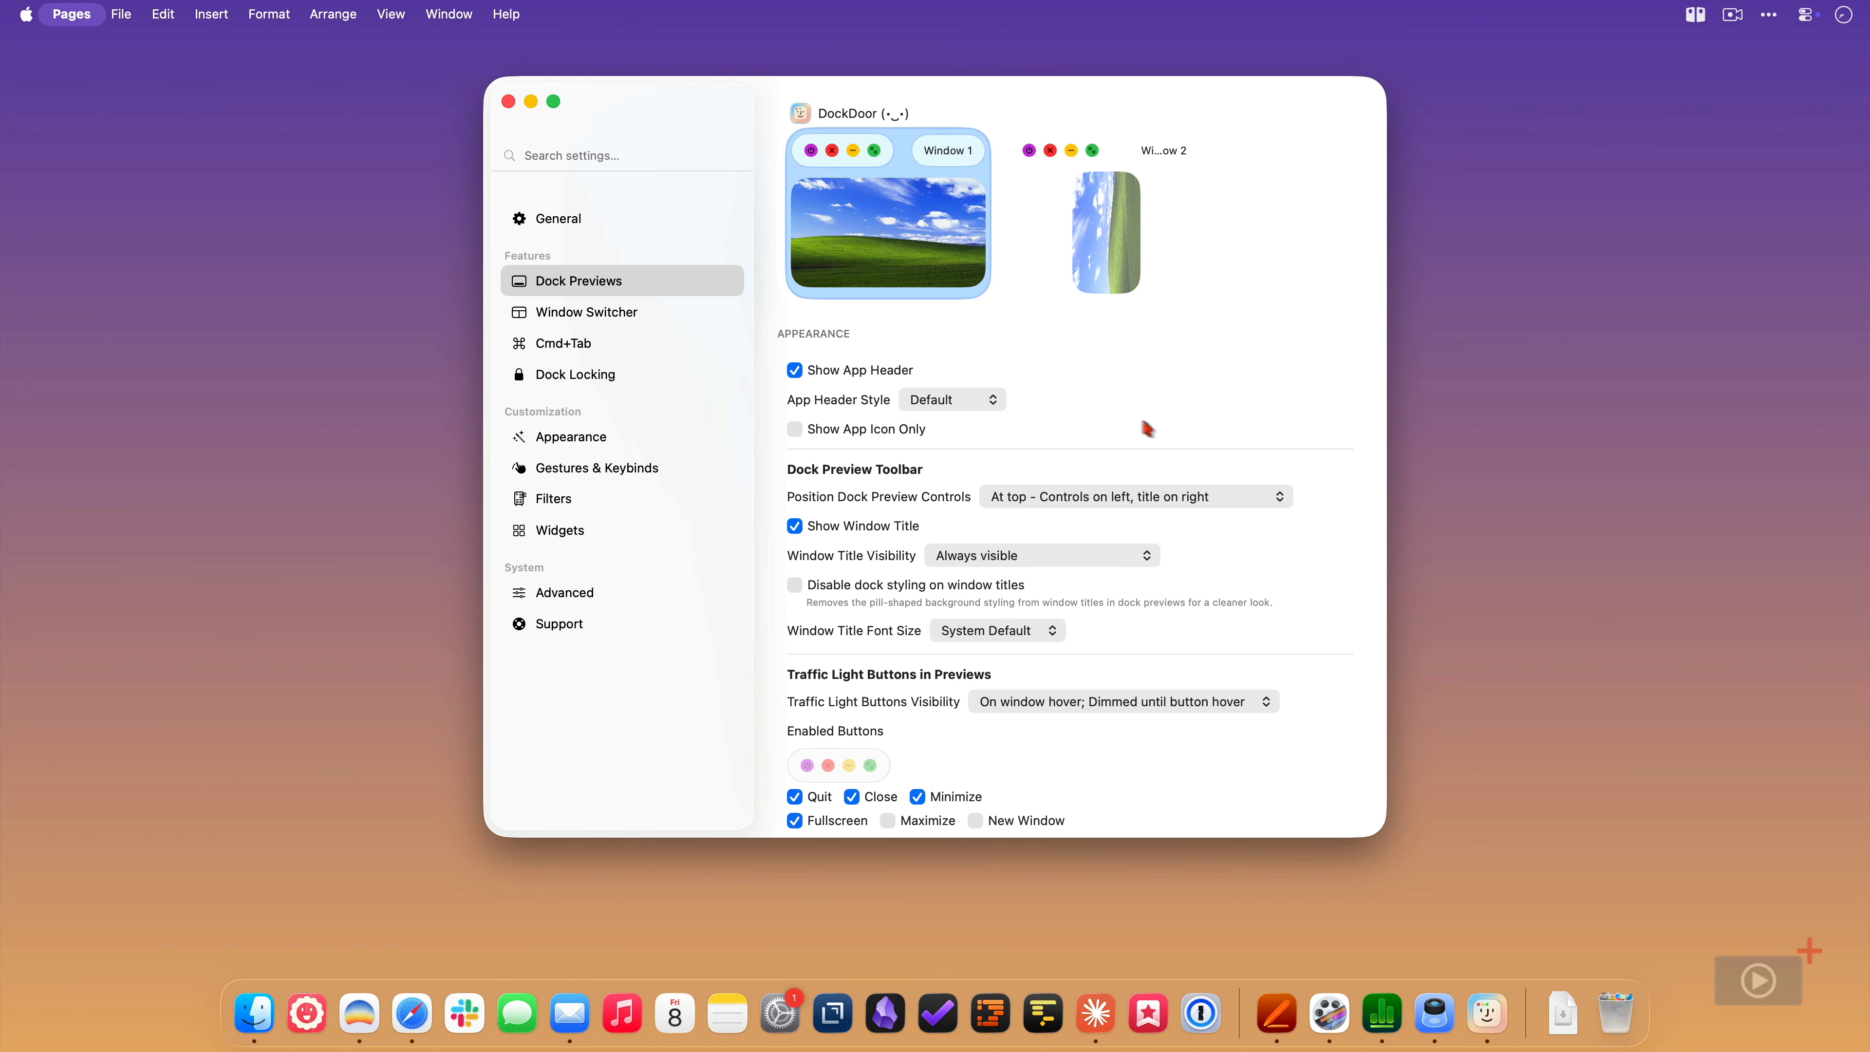
- Try a bottom and a centered position for the dock preview controls, and restore "At top - Controls on left, title on right"
{"action": "left_click", "coordinate": [1257, 505]}
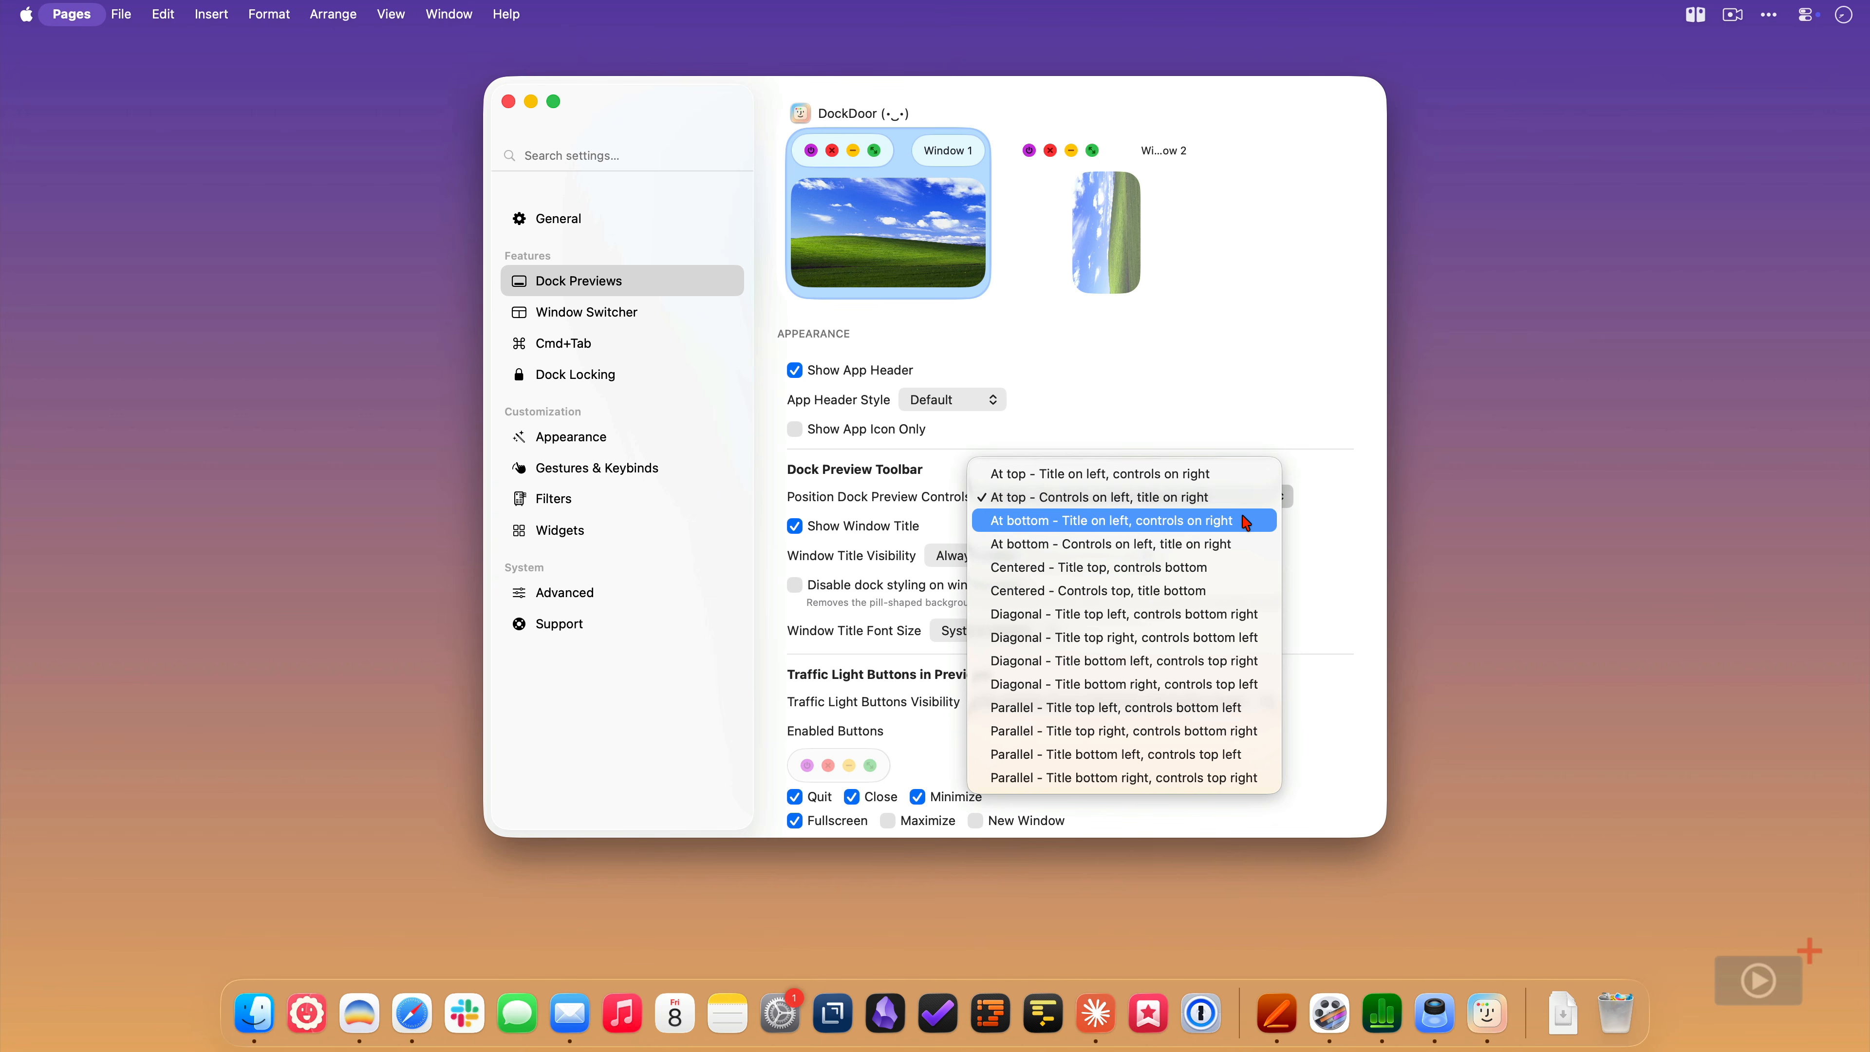
{"action": "left_click", "coordinate": [1245, 522]}
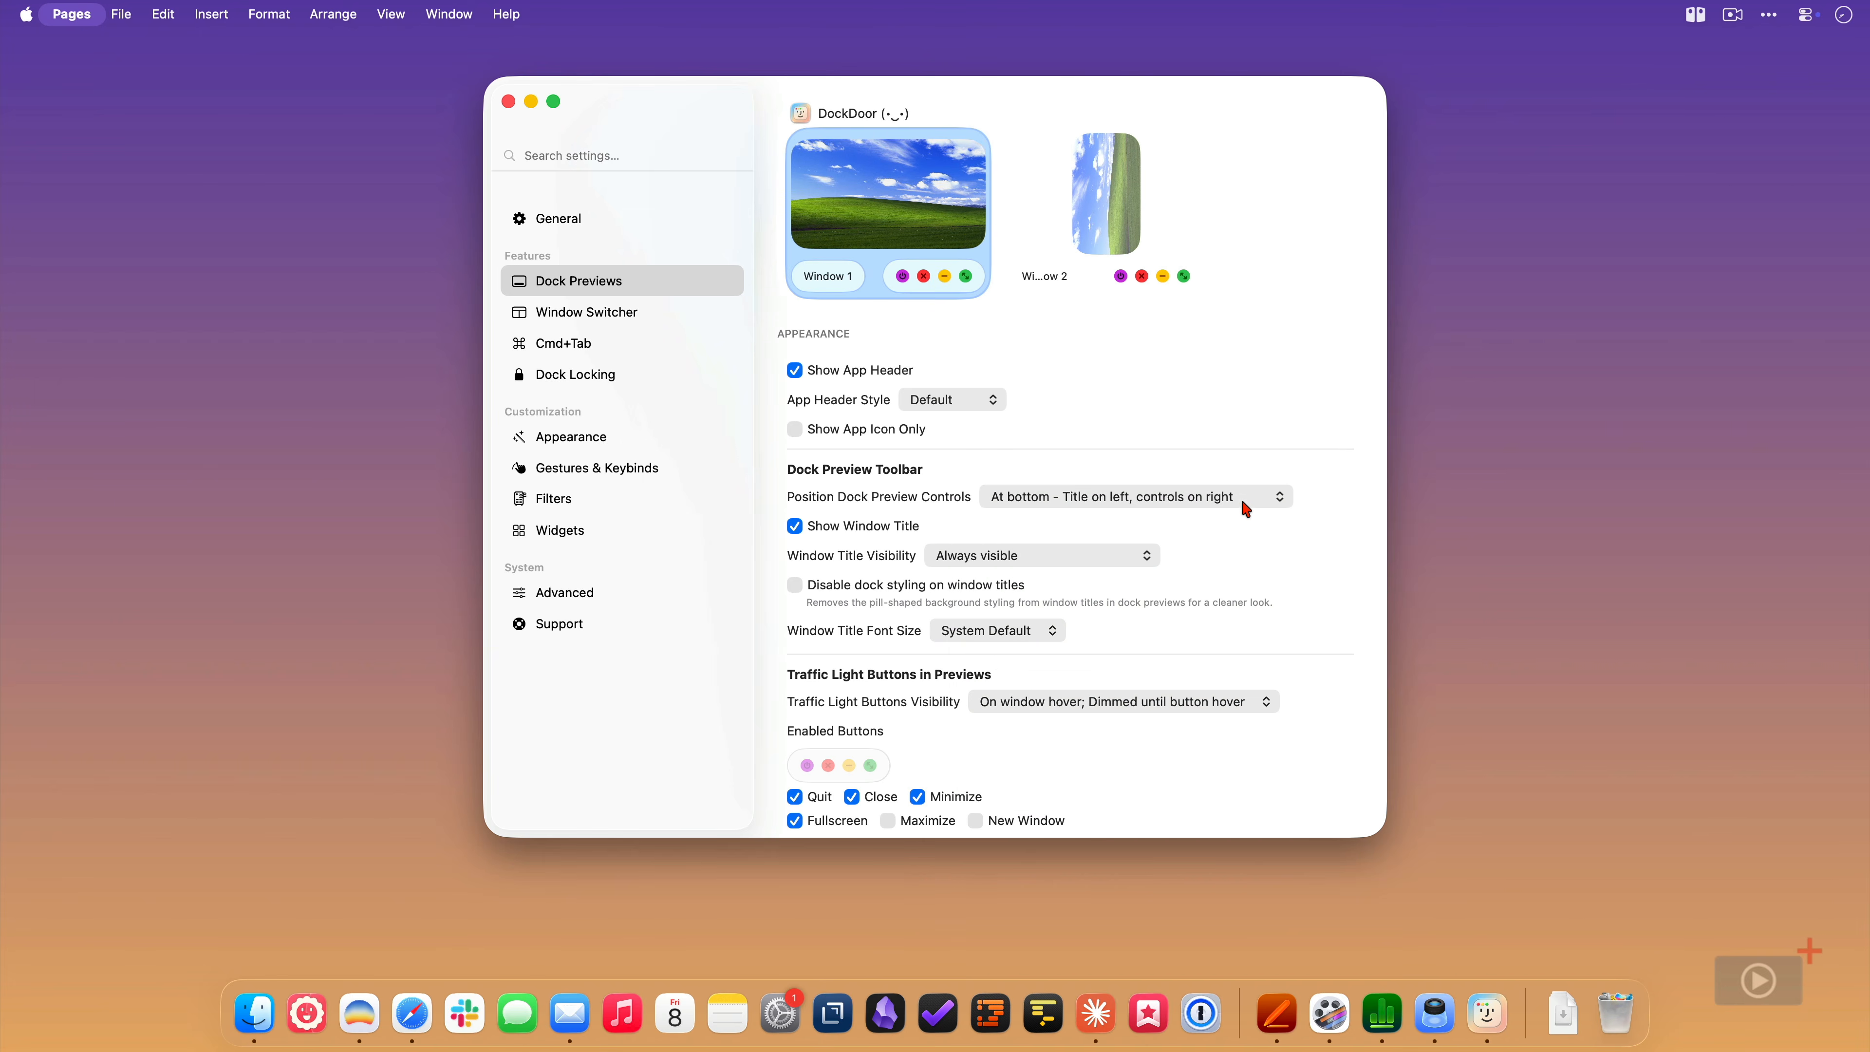
{"action": "left_click", "coordinate": [1243, 498]}
{"action": "left_click", "coordinate": [1236, 545]}
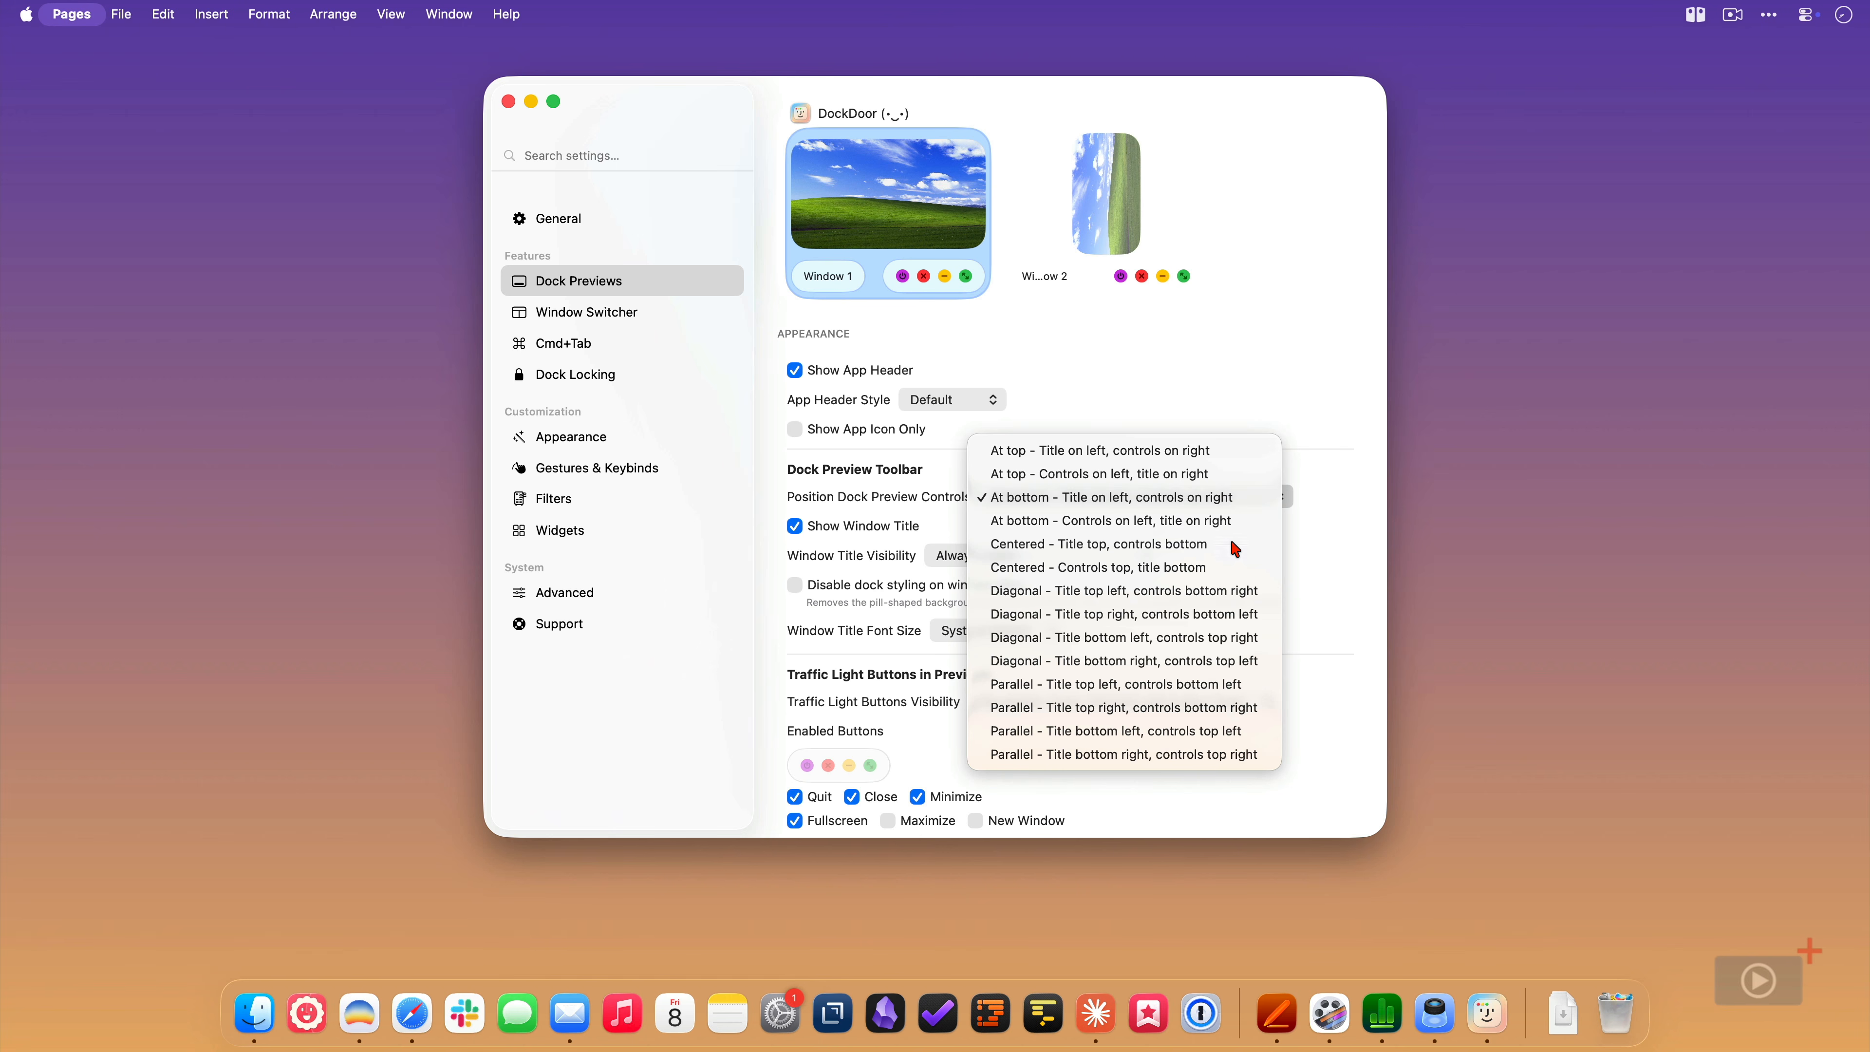
{"action": "left_click", "coordinate": [1232, 542]}
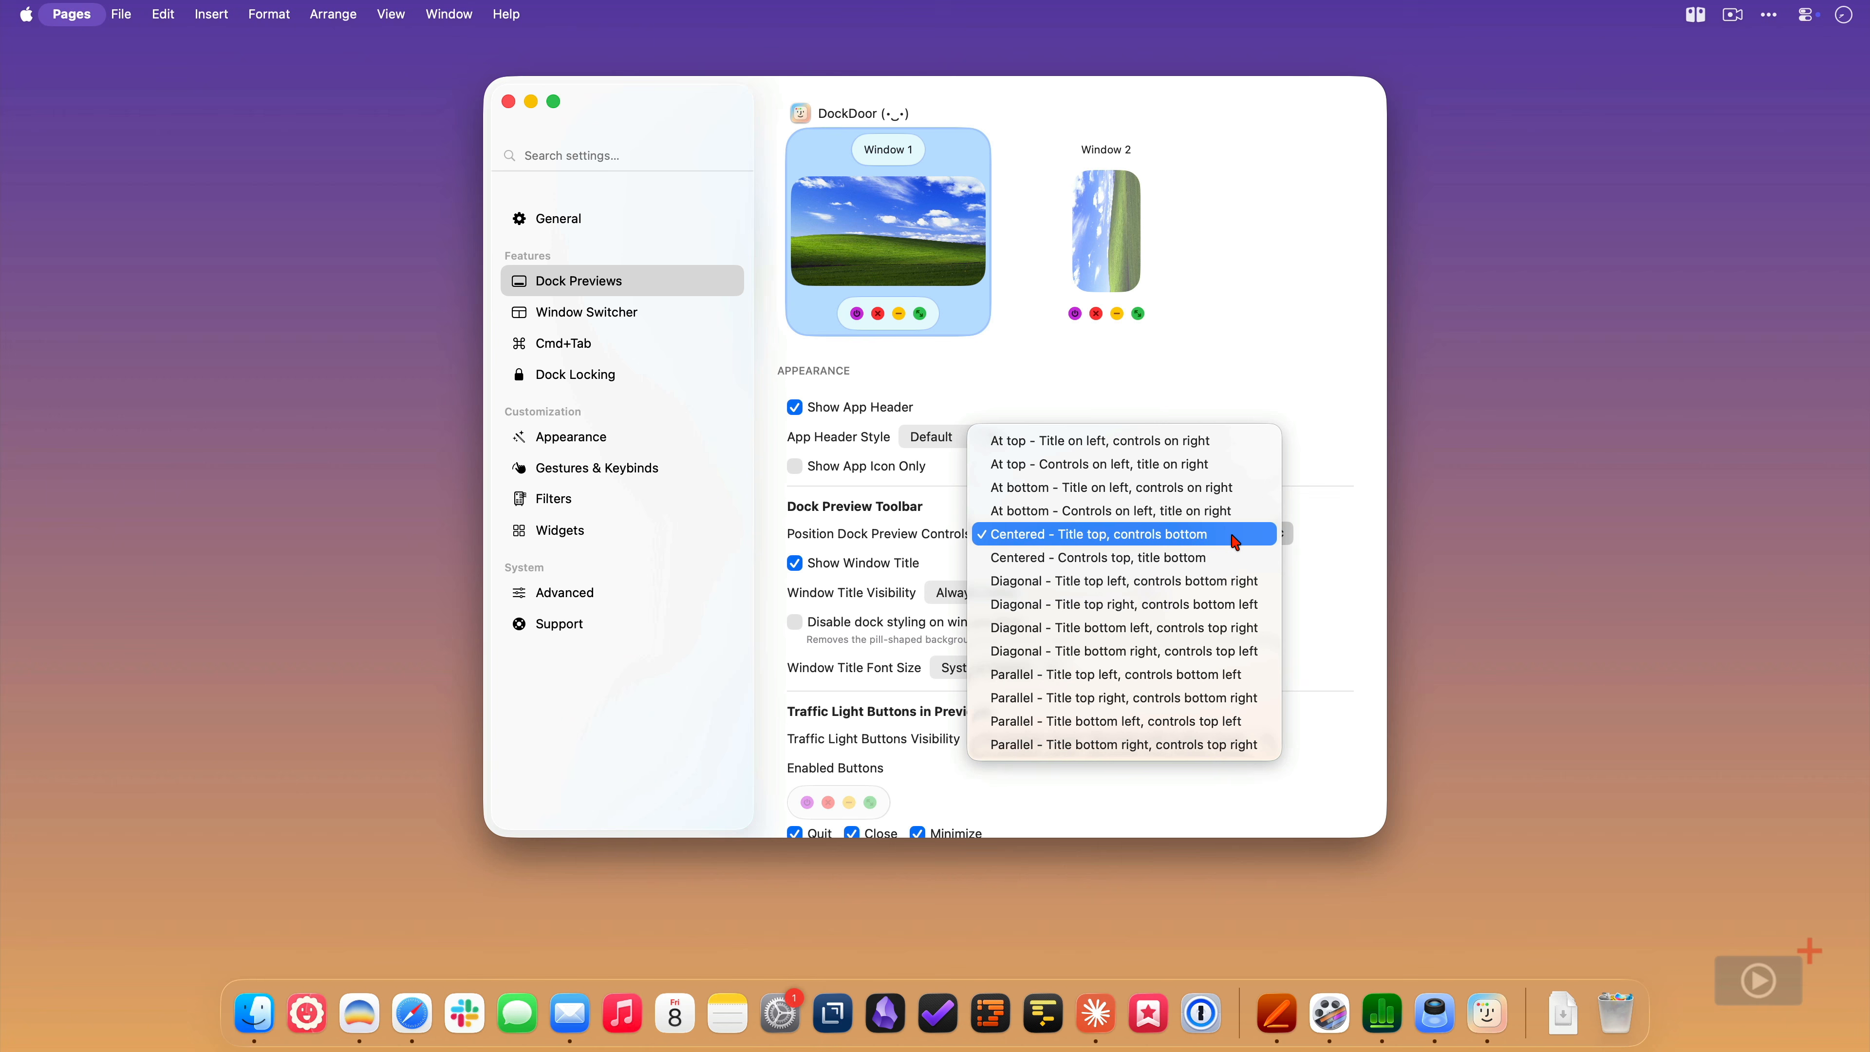
{"action": "left_click", "coordinate": [1220, 464]}
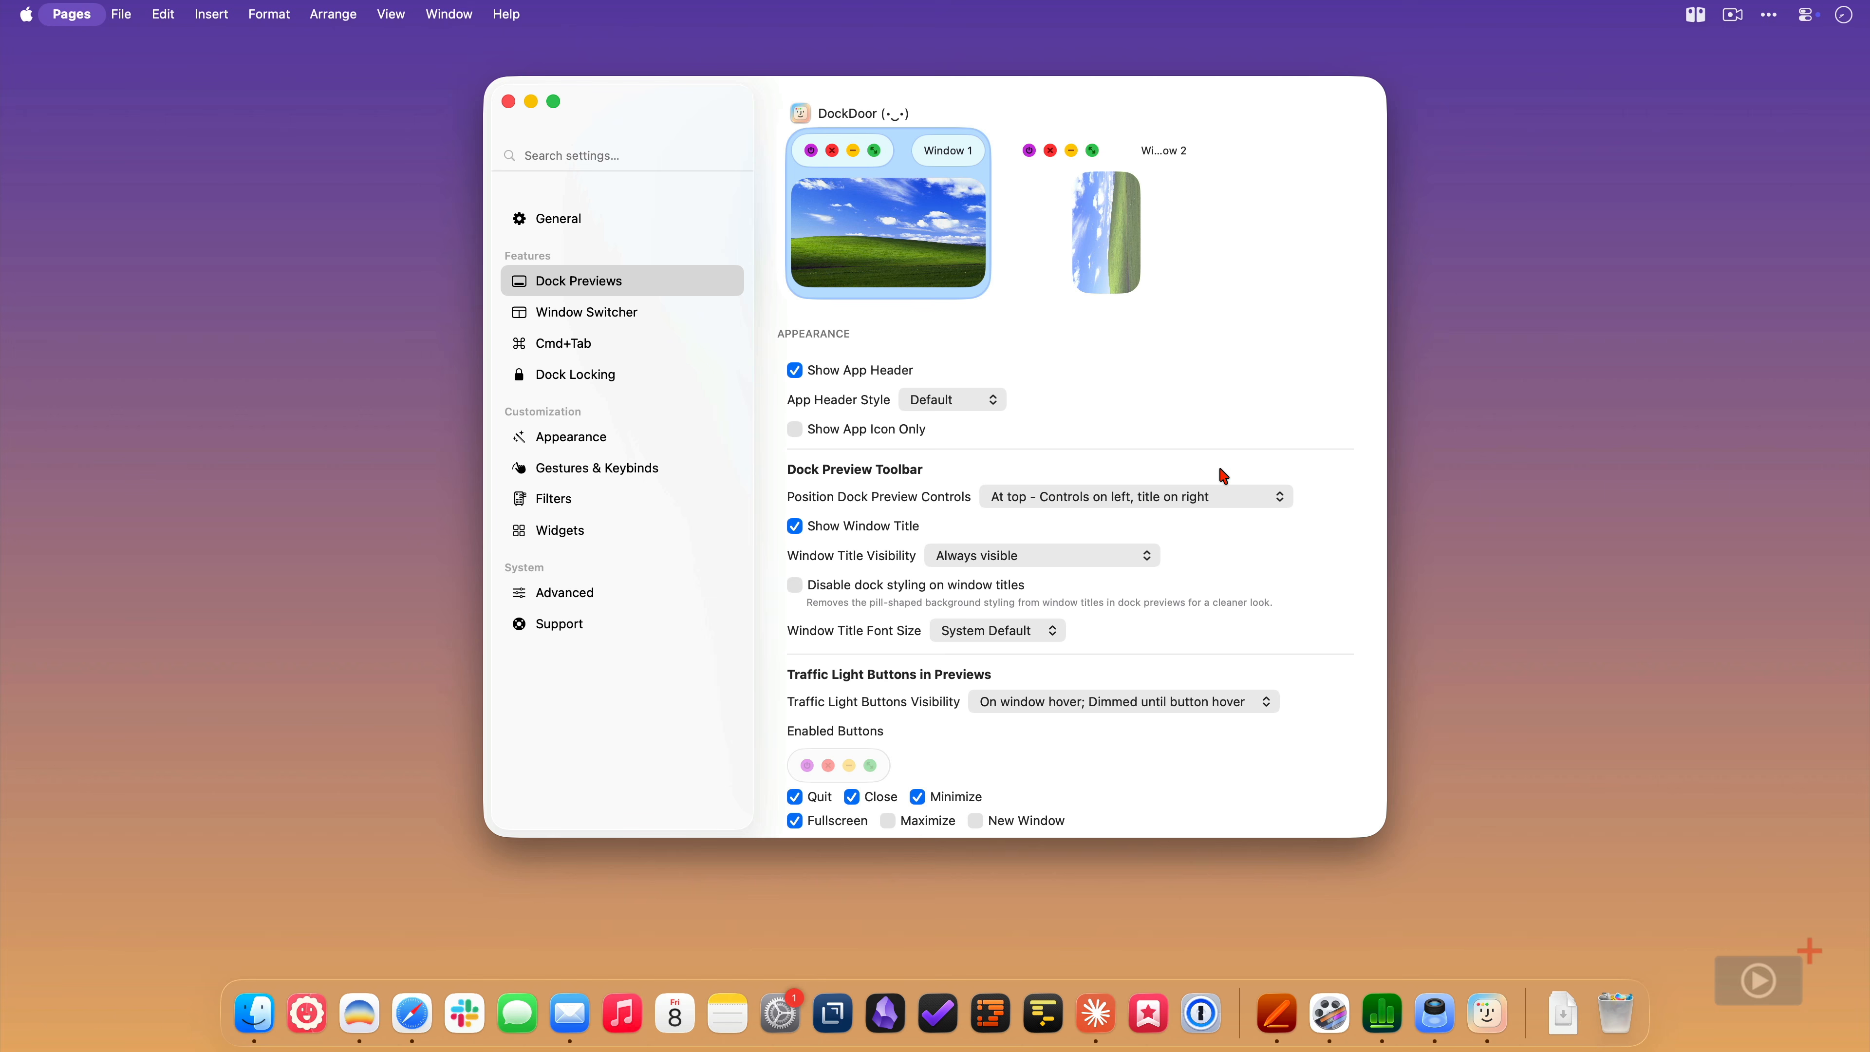
- Enable the Maximize traffic light button in previews, and turn the New Window button on and off again
{"action": "left_click", "coordinate": [889, 821]}
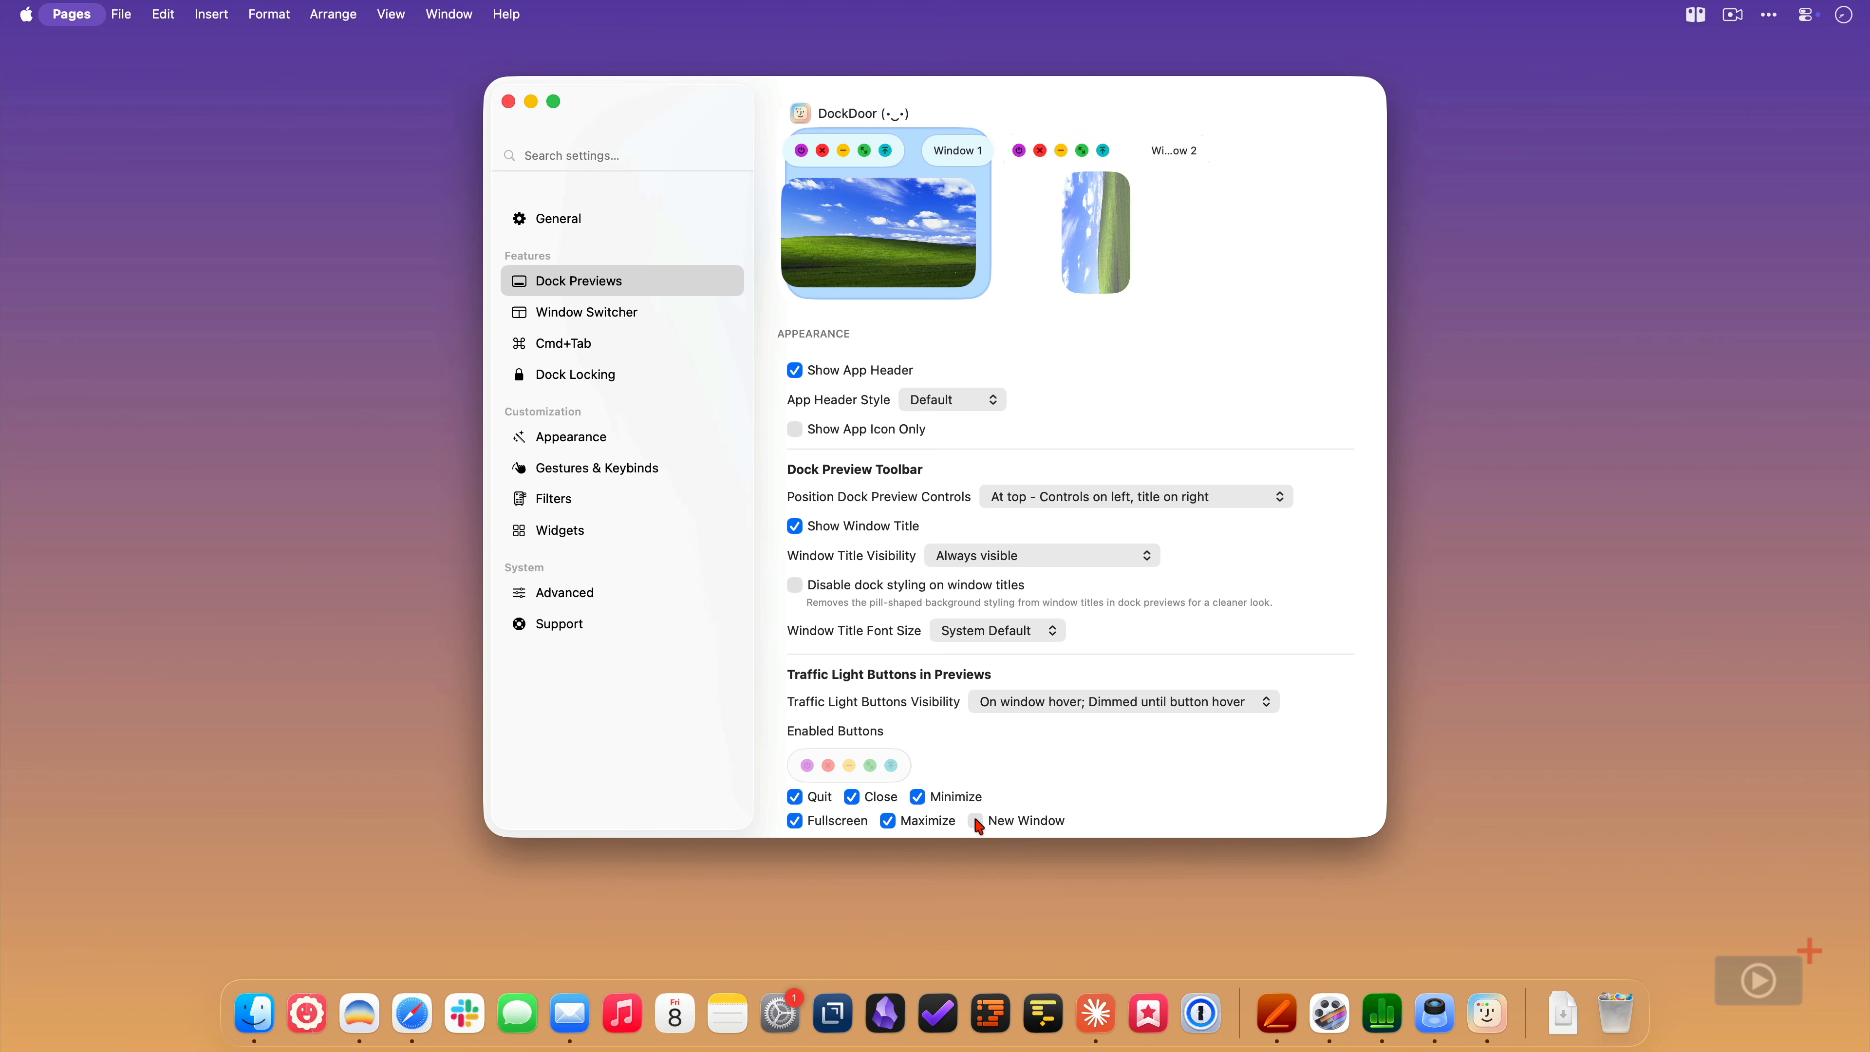
{"action": "left_click", "coordinate": [976, 821]}
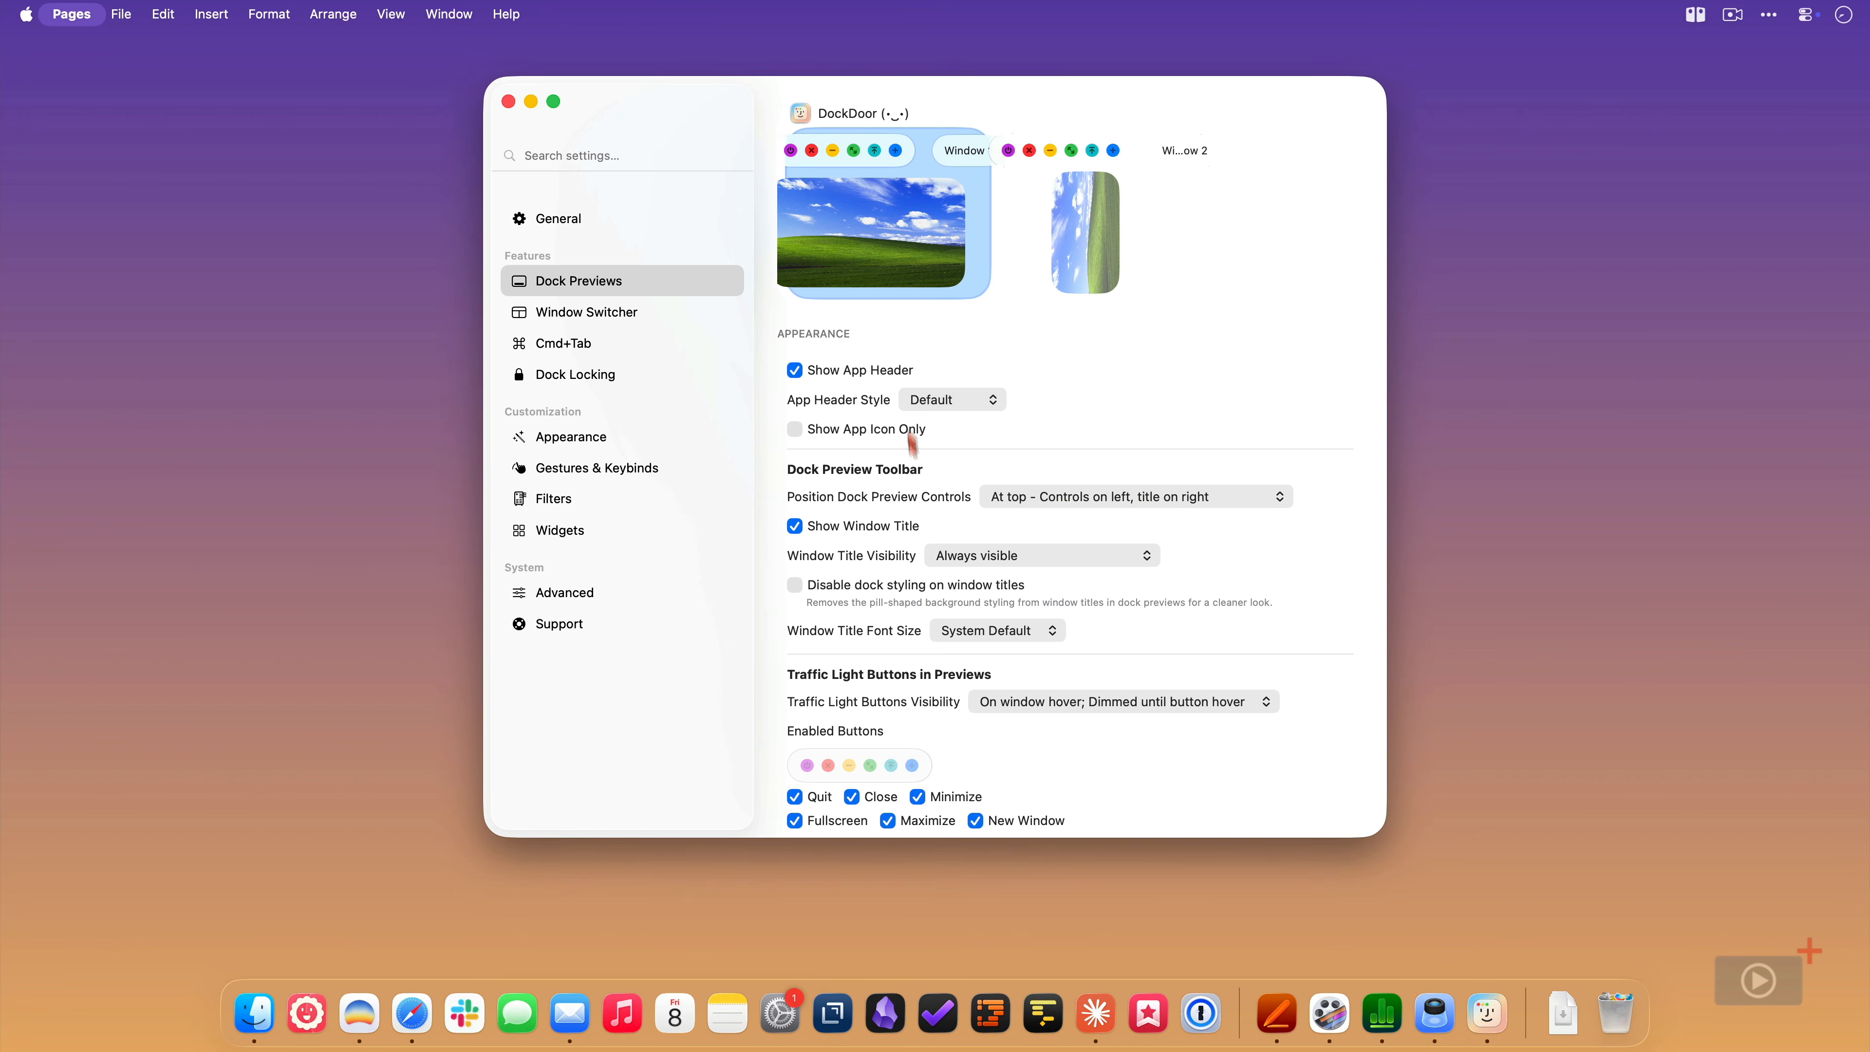
{"action": "left_click", "coordinate": [976, 820]}
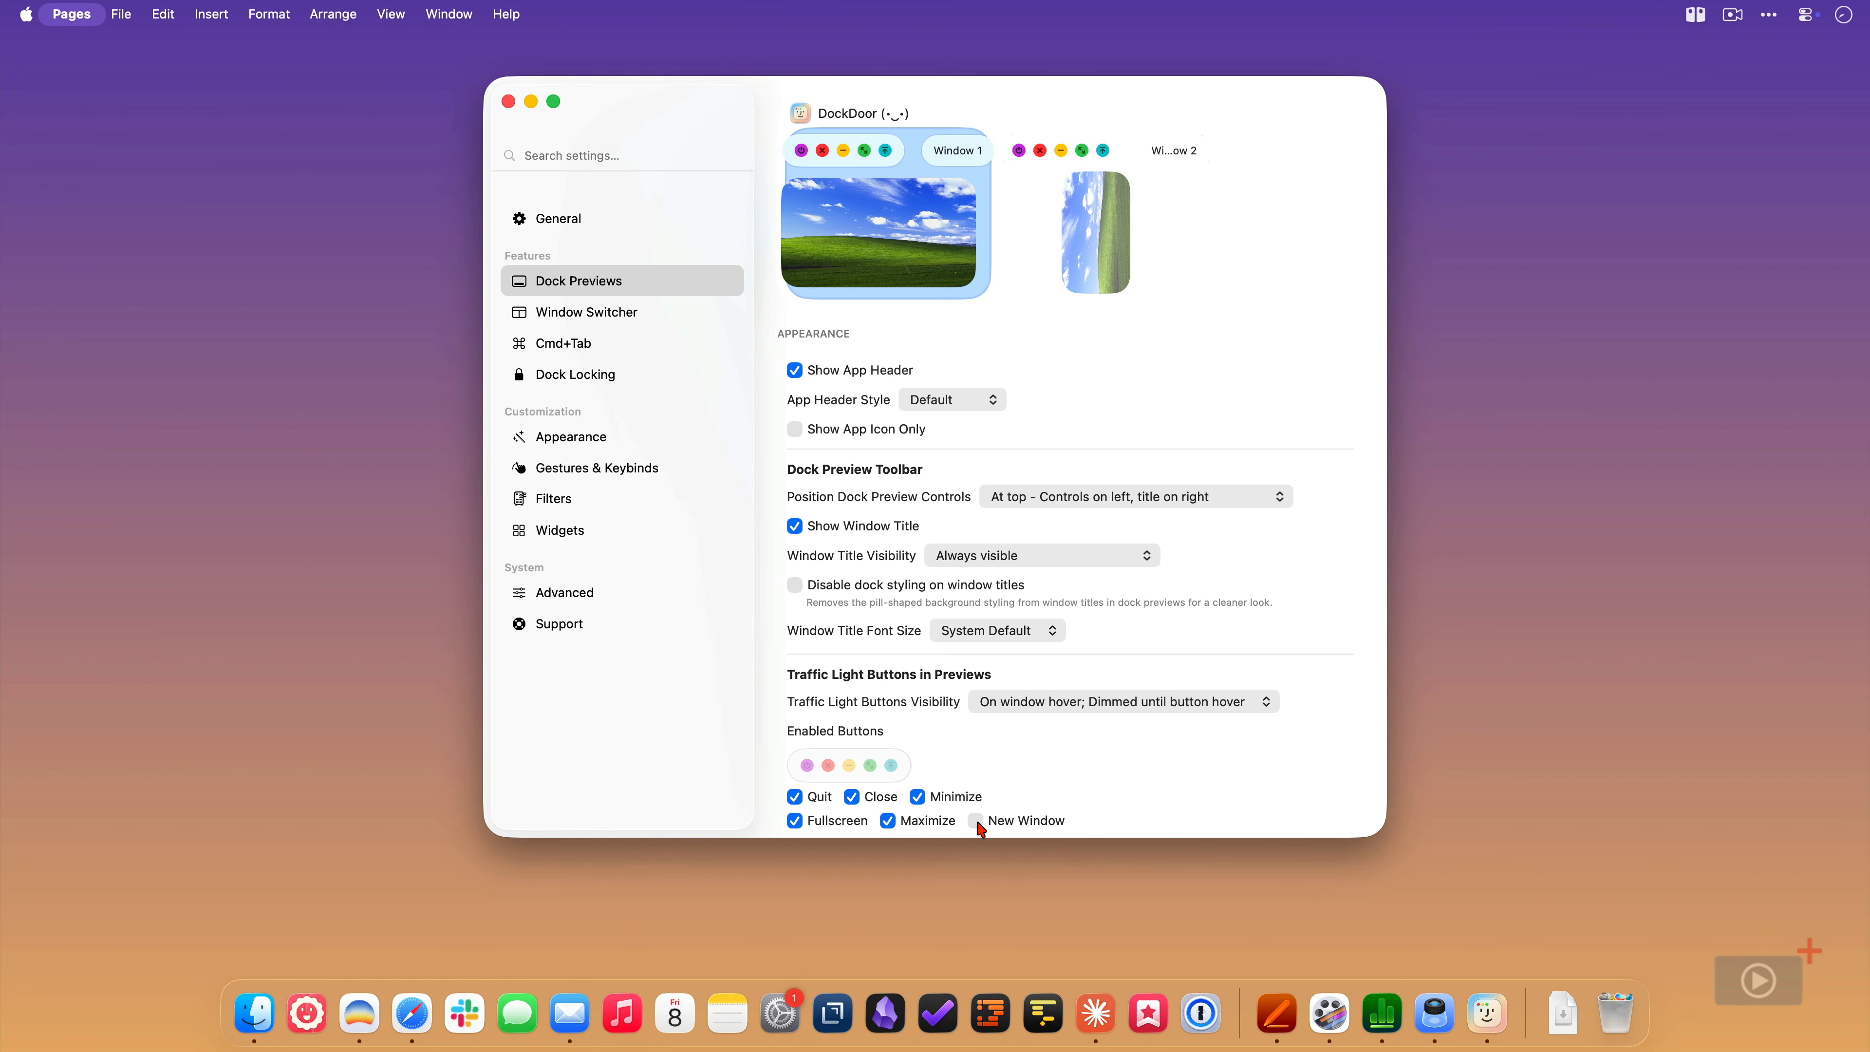
- Adjust the Max Rows and Max Columns of the dock preview layout, checking the result on Safari's dock preview
{"action": "scroll", "coordinate": [1067, 456], "scroll_direction": "down", "scroll_amount": 10}
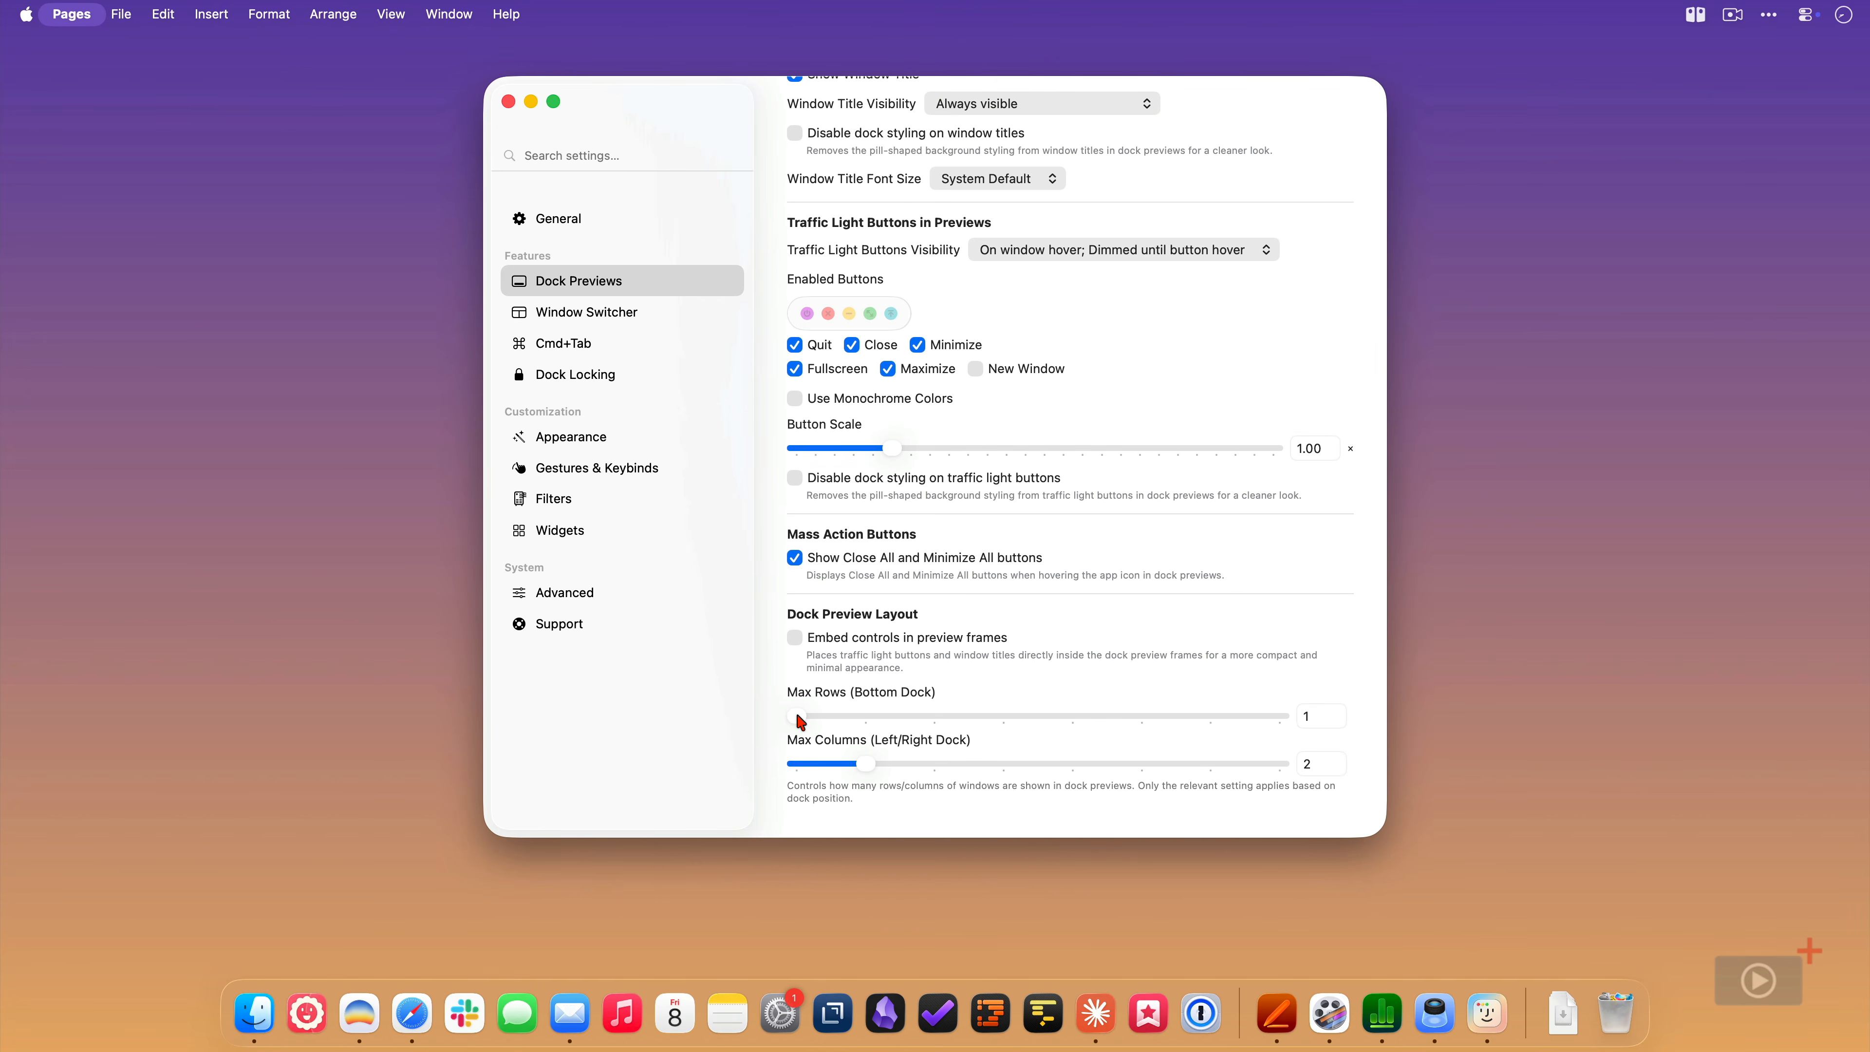
{"action": "left_click_drag", "start_coordinate": [800, 720], "coordinate": [894, 724]}
{"action": "mouse_move", "coordinate": [419, 1005]}
{"action": "left_click_drag", "start_coordinate": [883, 766], "coordinate": [877, 769]}
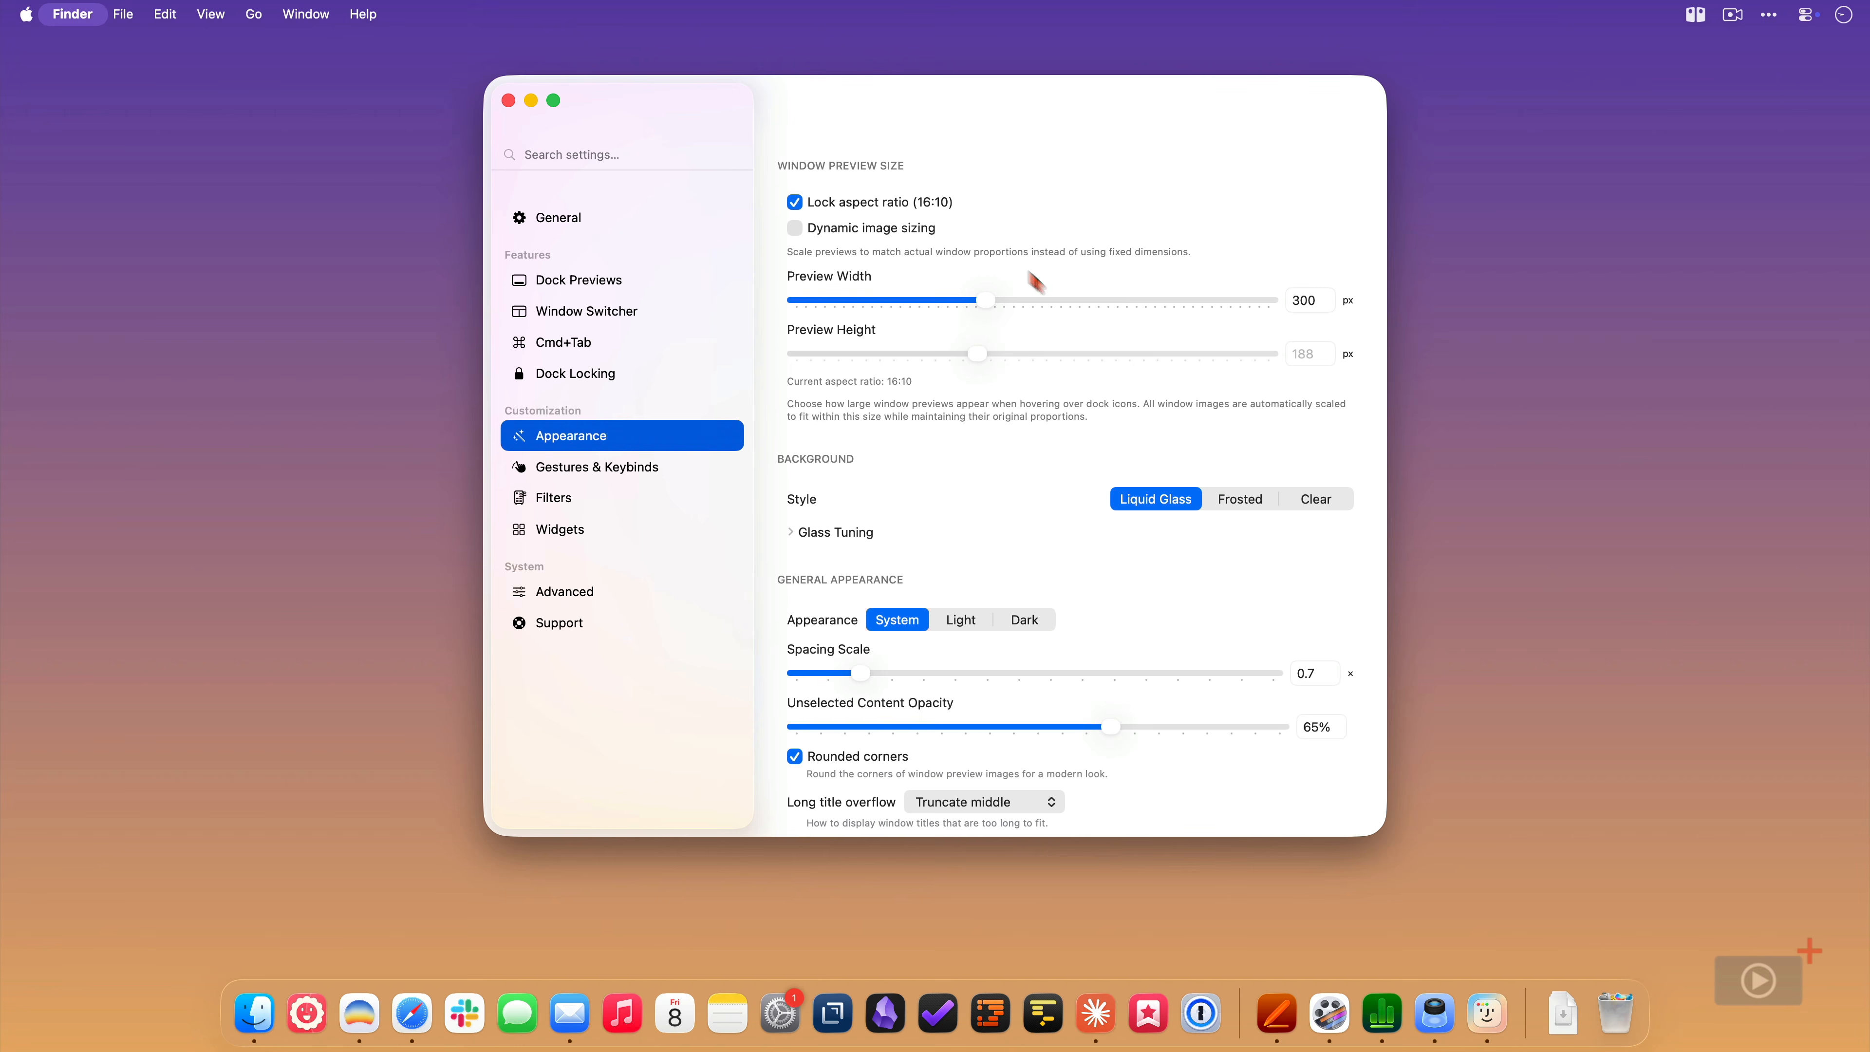
- Set the preview background style to Clear in the Appearance settings and check it on the Pages dock preview
{"action": "scroll", "coordinate": [1287, 398], "scroll_direction": "down", "scroll_amount": 1}
{"action": "scroll", "coordinate": [1286, 397], "scroll_direction": "down", "scroll_amount": 5}
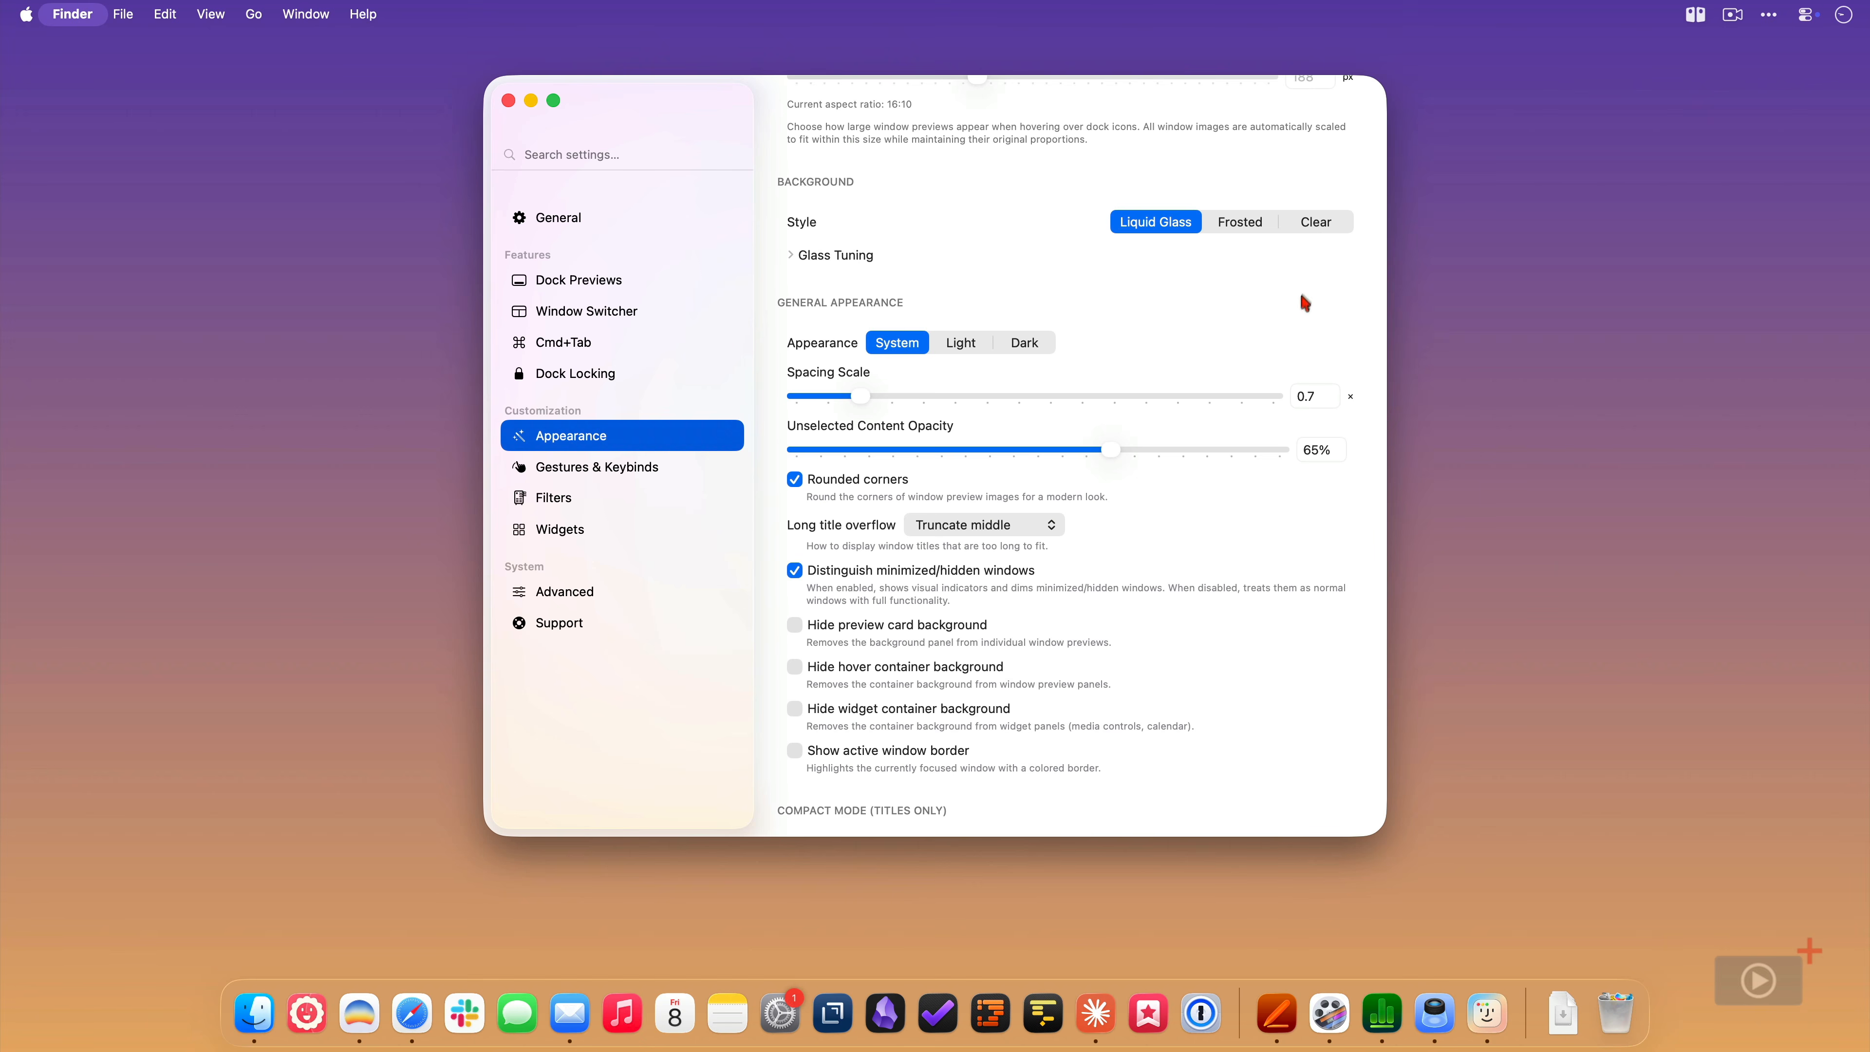
{"action": "left_click", "coordinate": [1316, 222]}
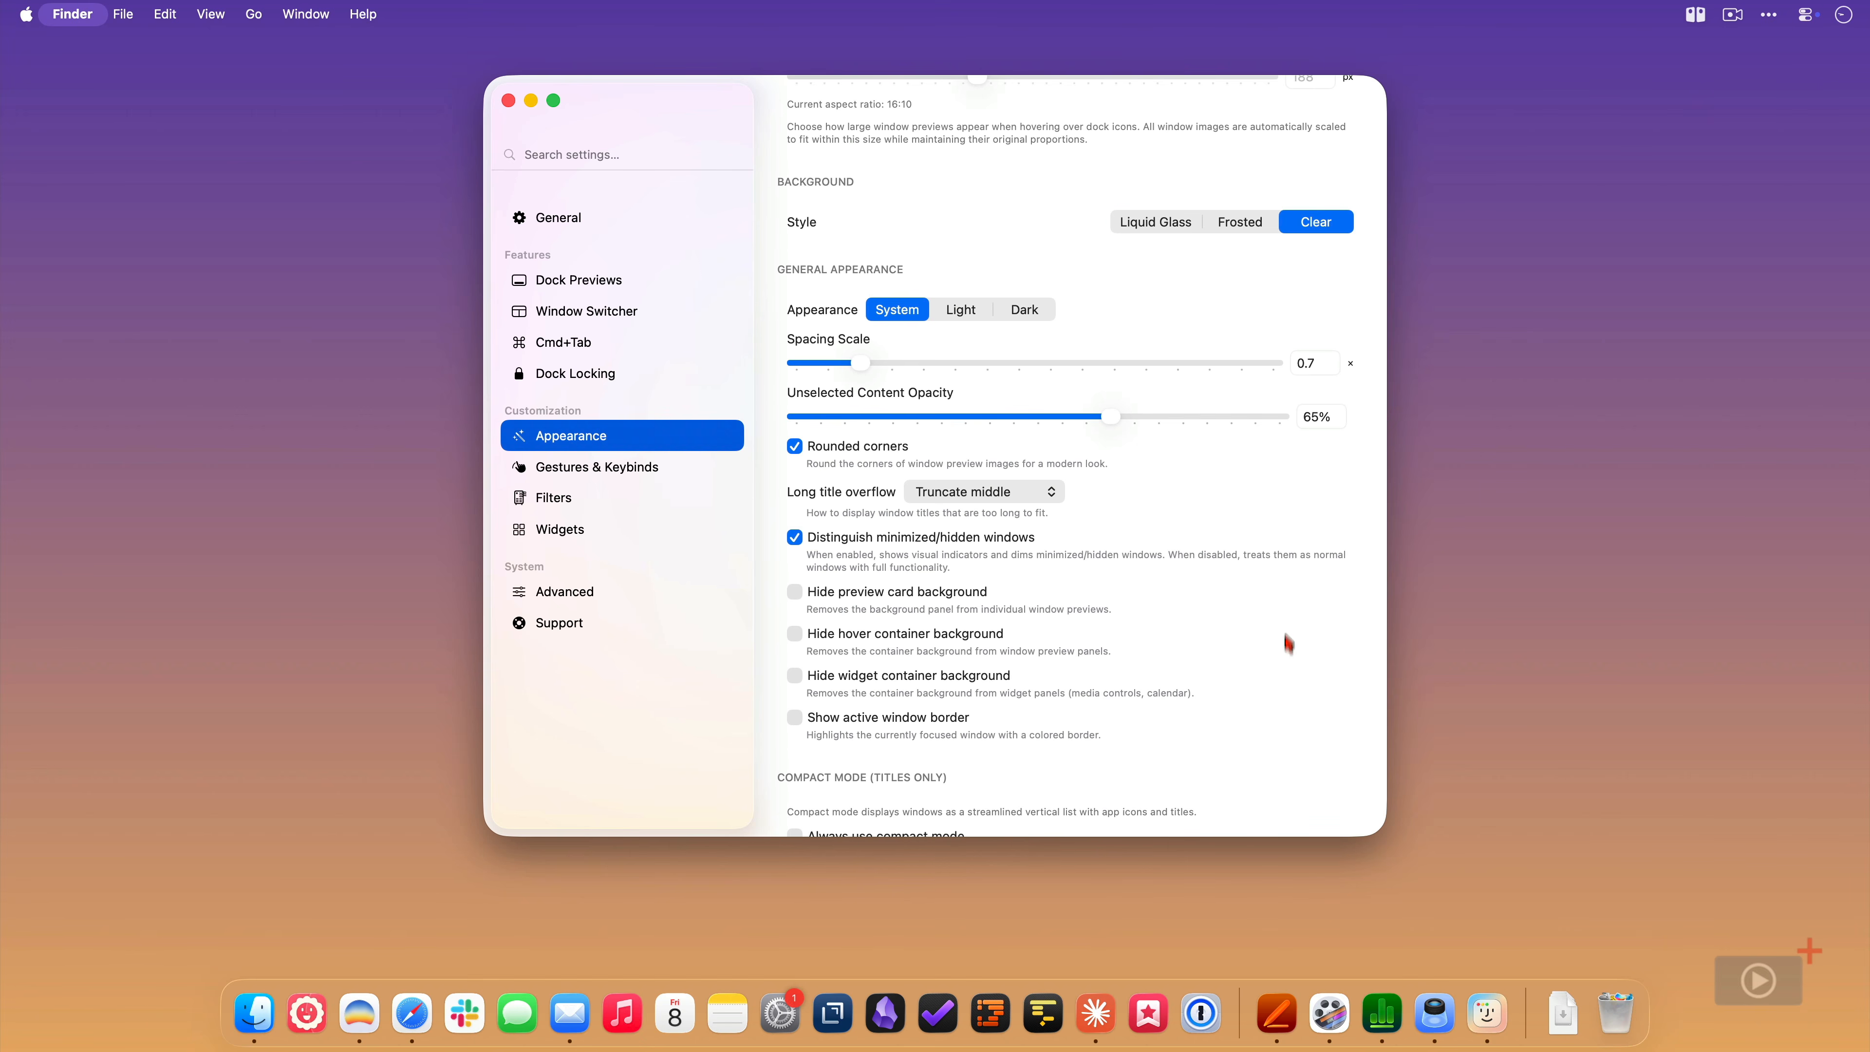
{"action": "mouse_move", "coordinate": [1281, 1027]}
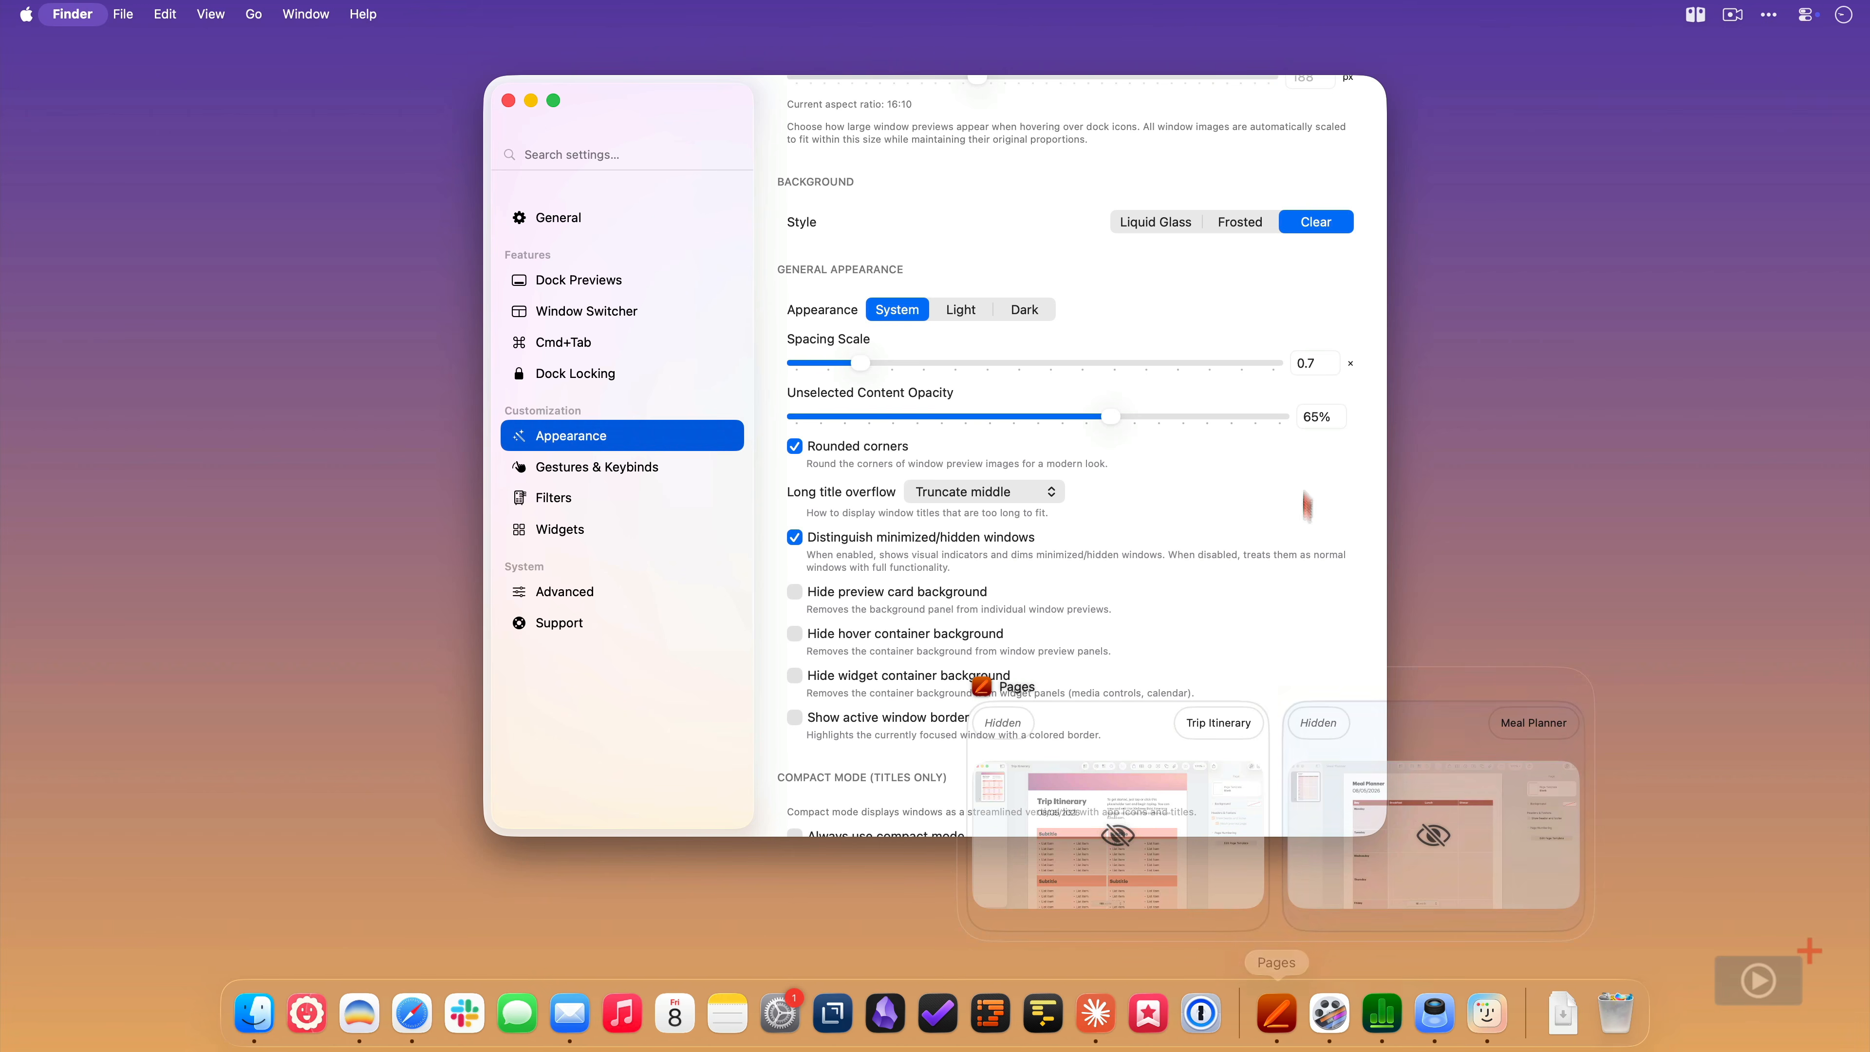
- Try the Frosted background style with the Ultra Thick material on the Pages dock preview
{"action": "left_click", "coordinate": [1237, 222]}
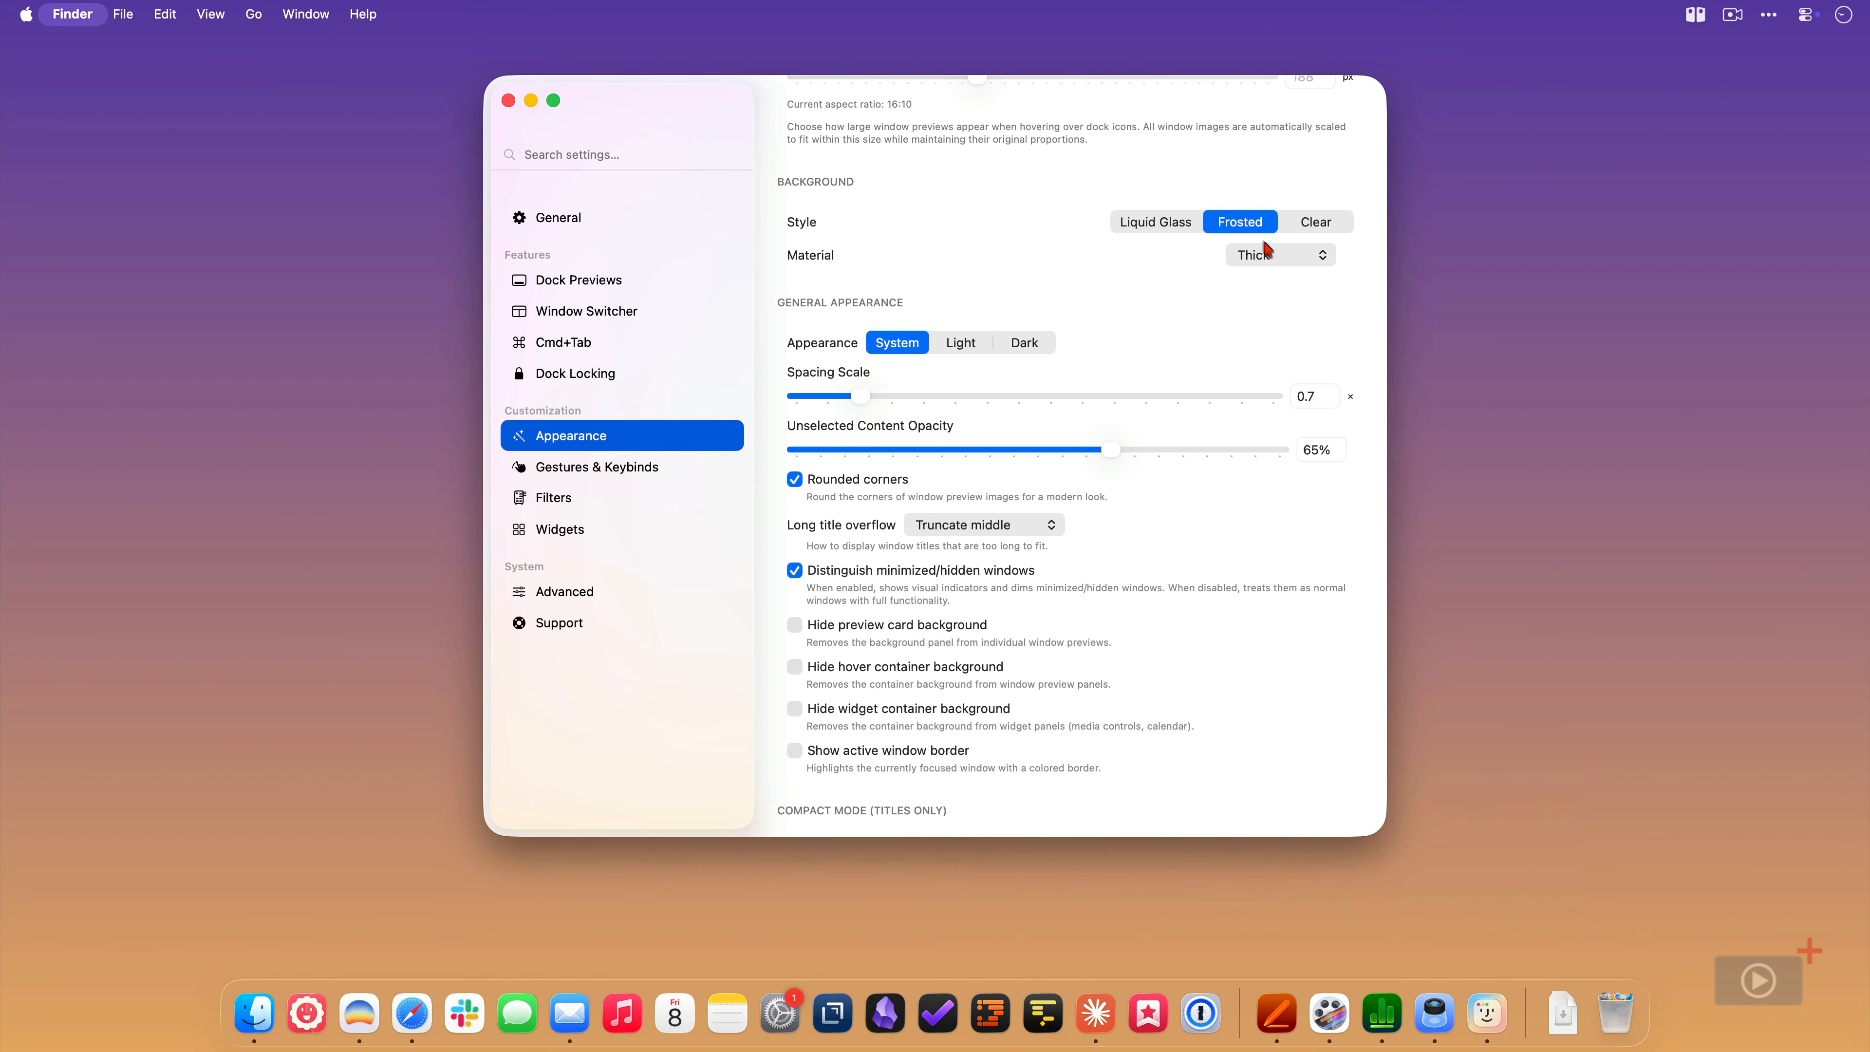
{"action": "left_click", "coordinate": [1270, 254]}
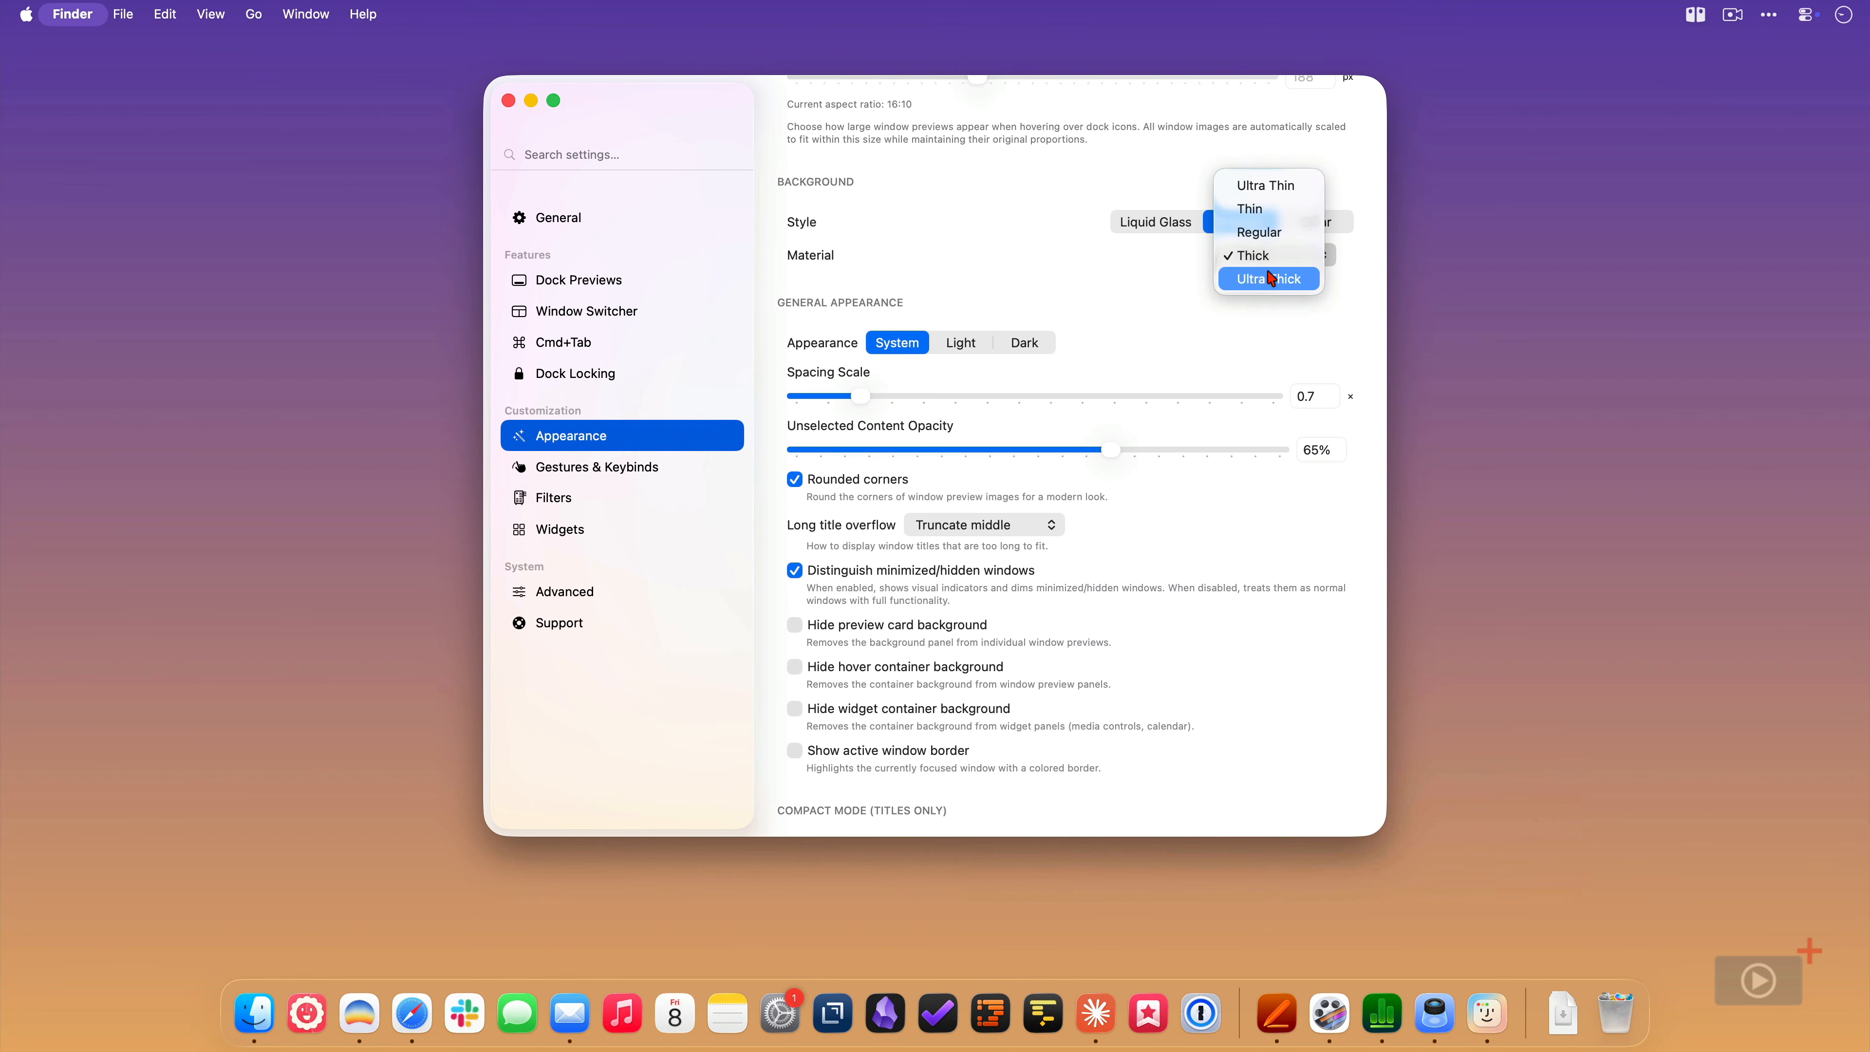
{"action": "left_click", "coordinate": [1271, 279]}
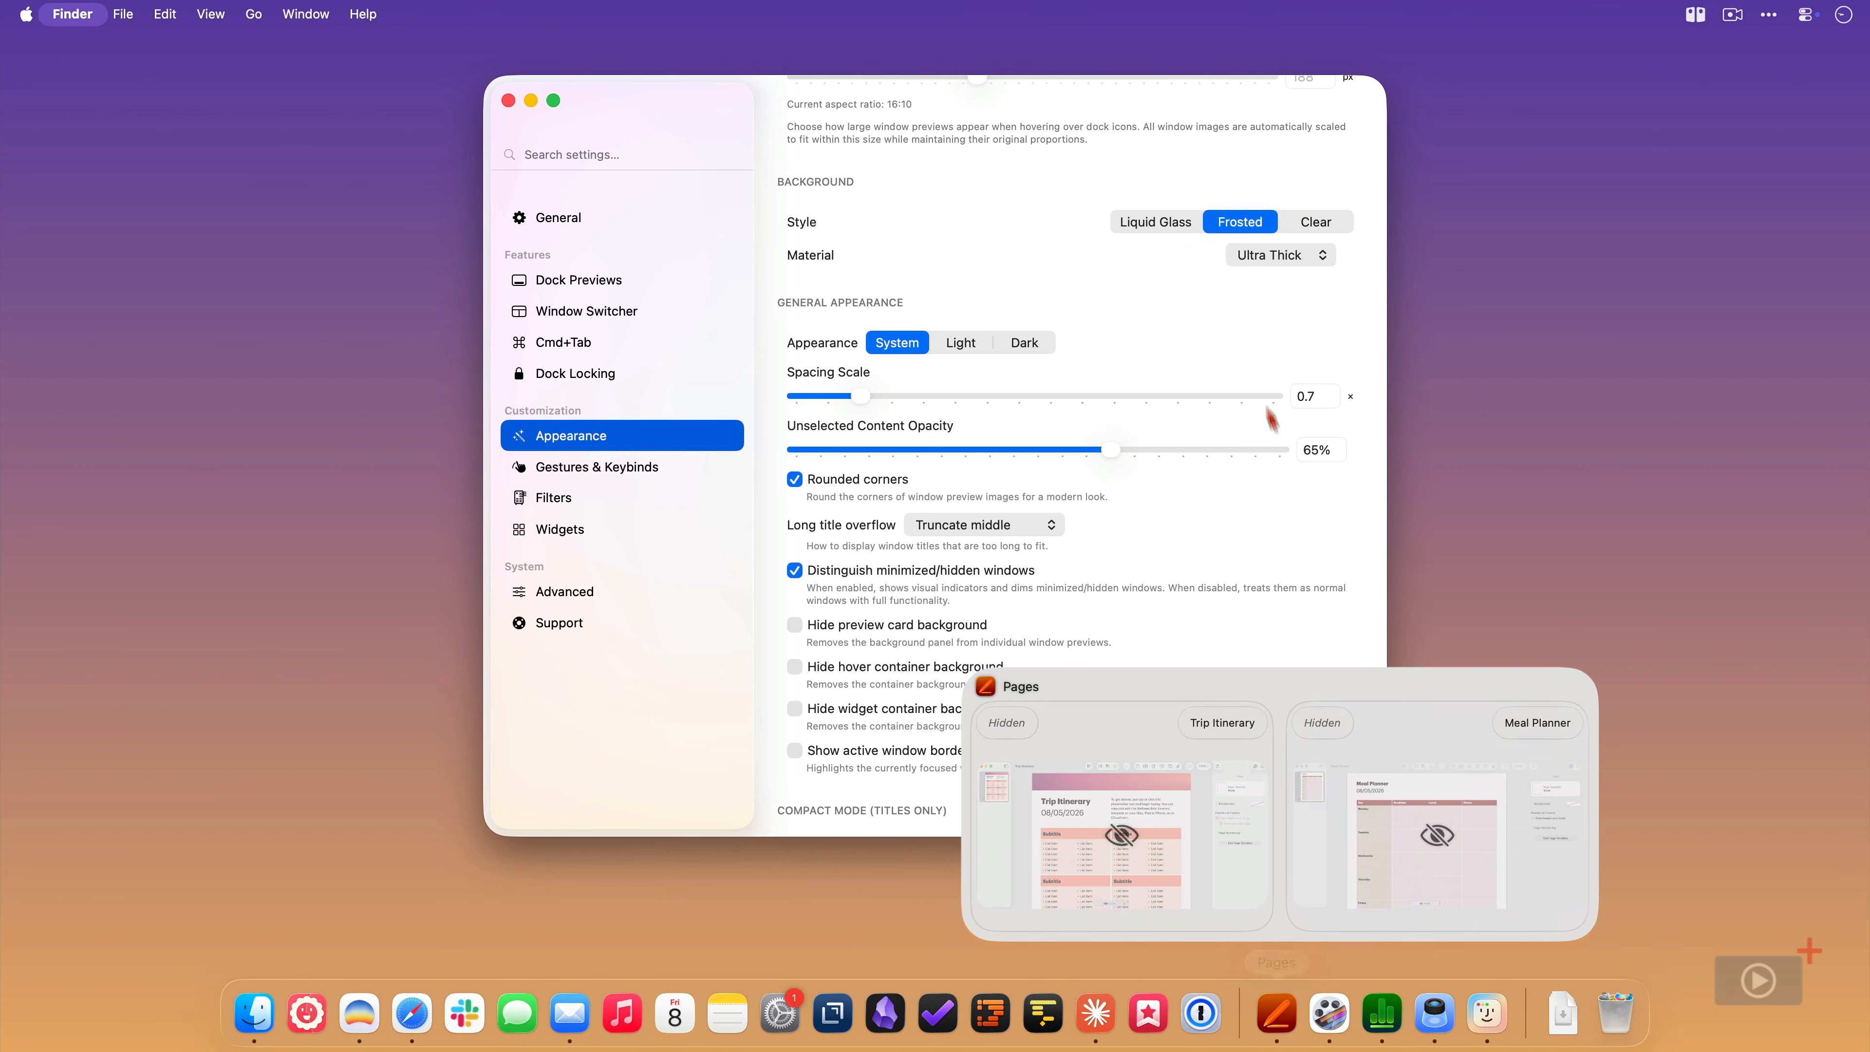
- Return the background style to Liquid Glass and look over its Glass Tuning options
{"action": "left_click", "coordinate": [1175, 232]}
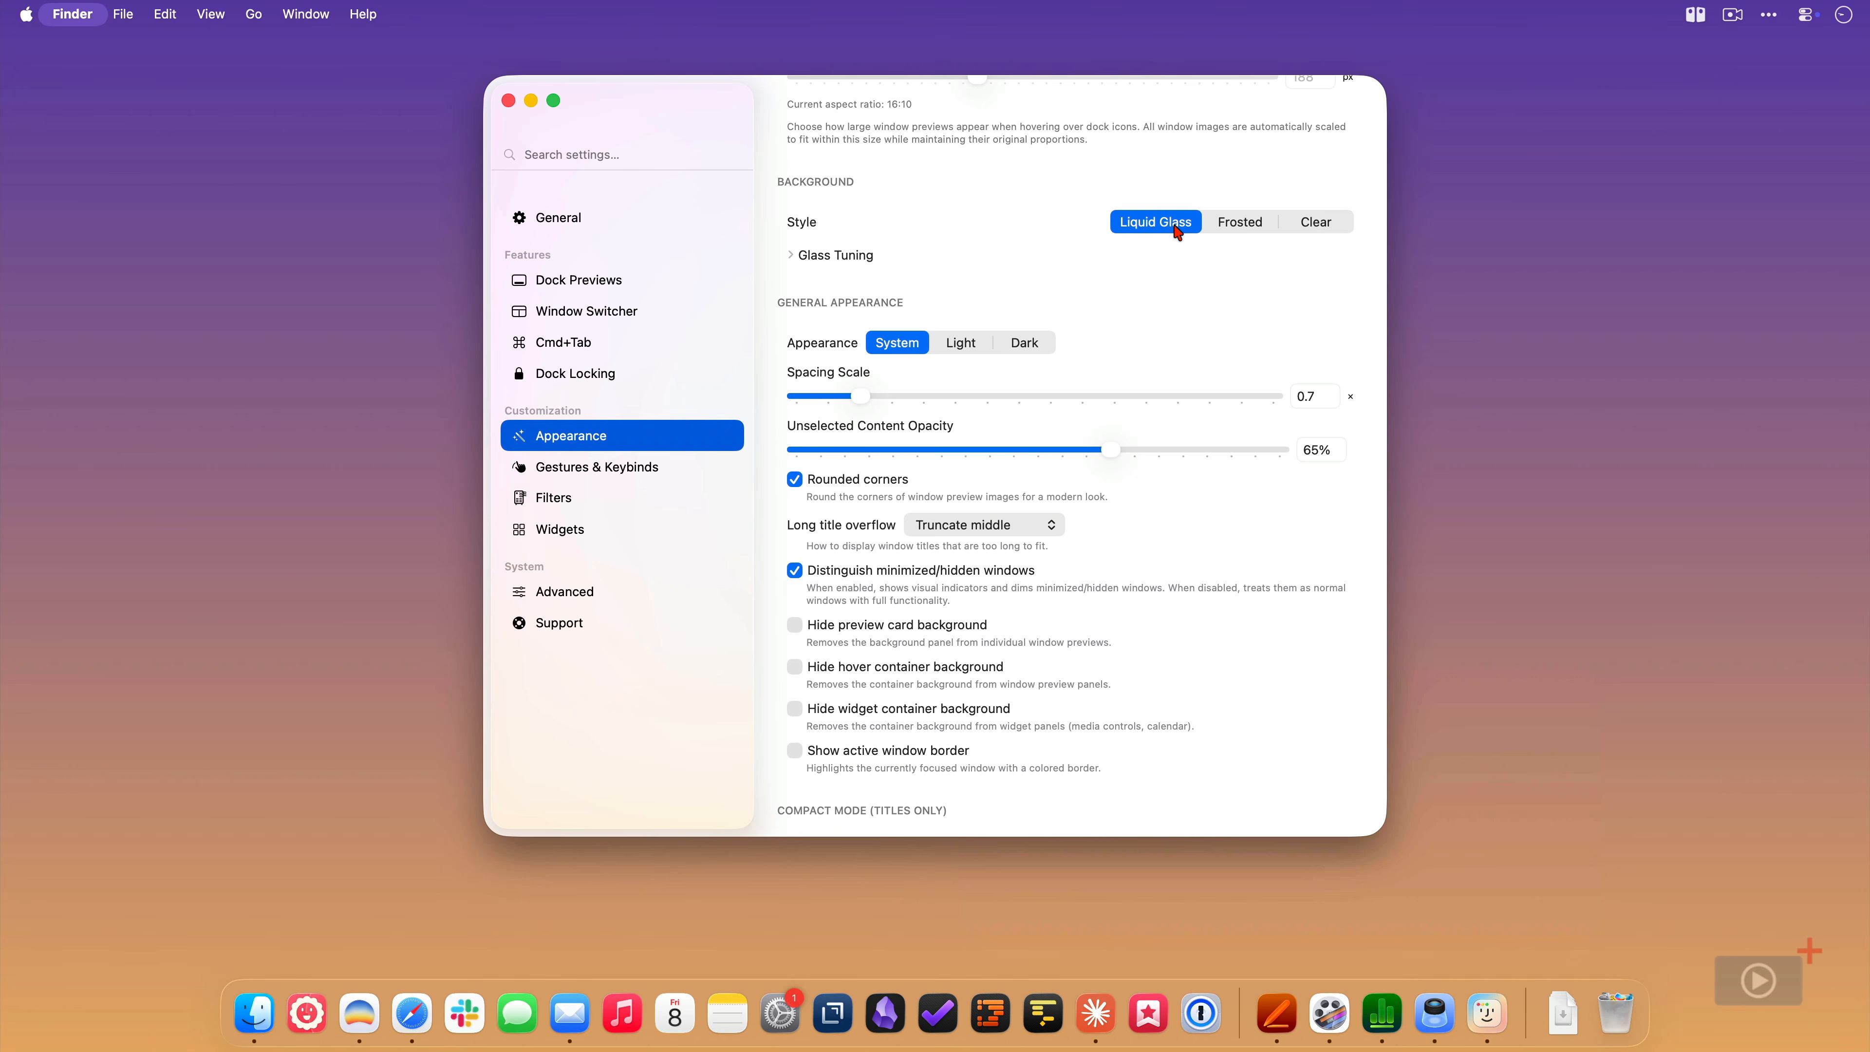
{"action": "left_click", "coordinate": [791, 256]}
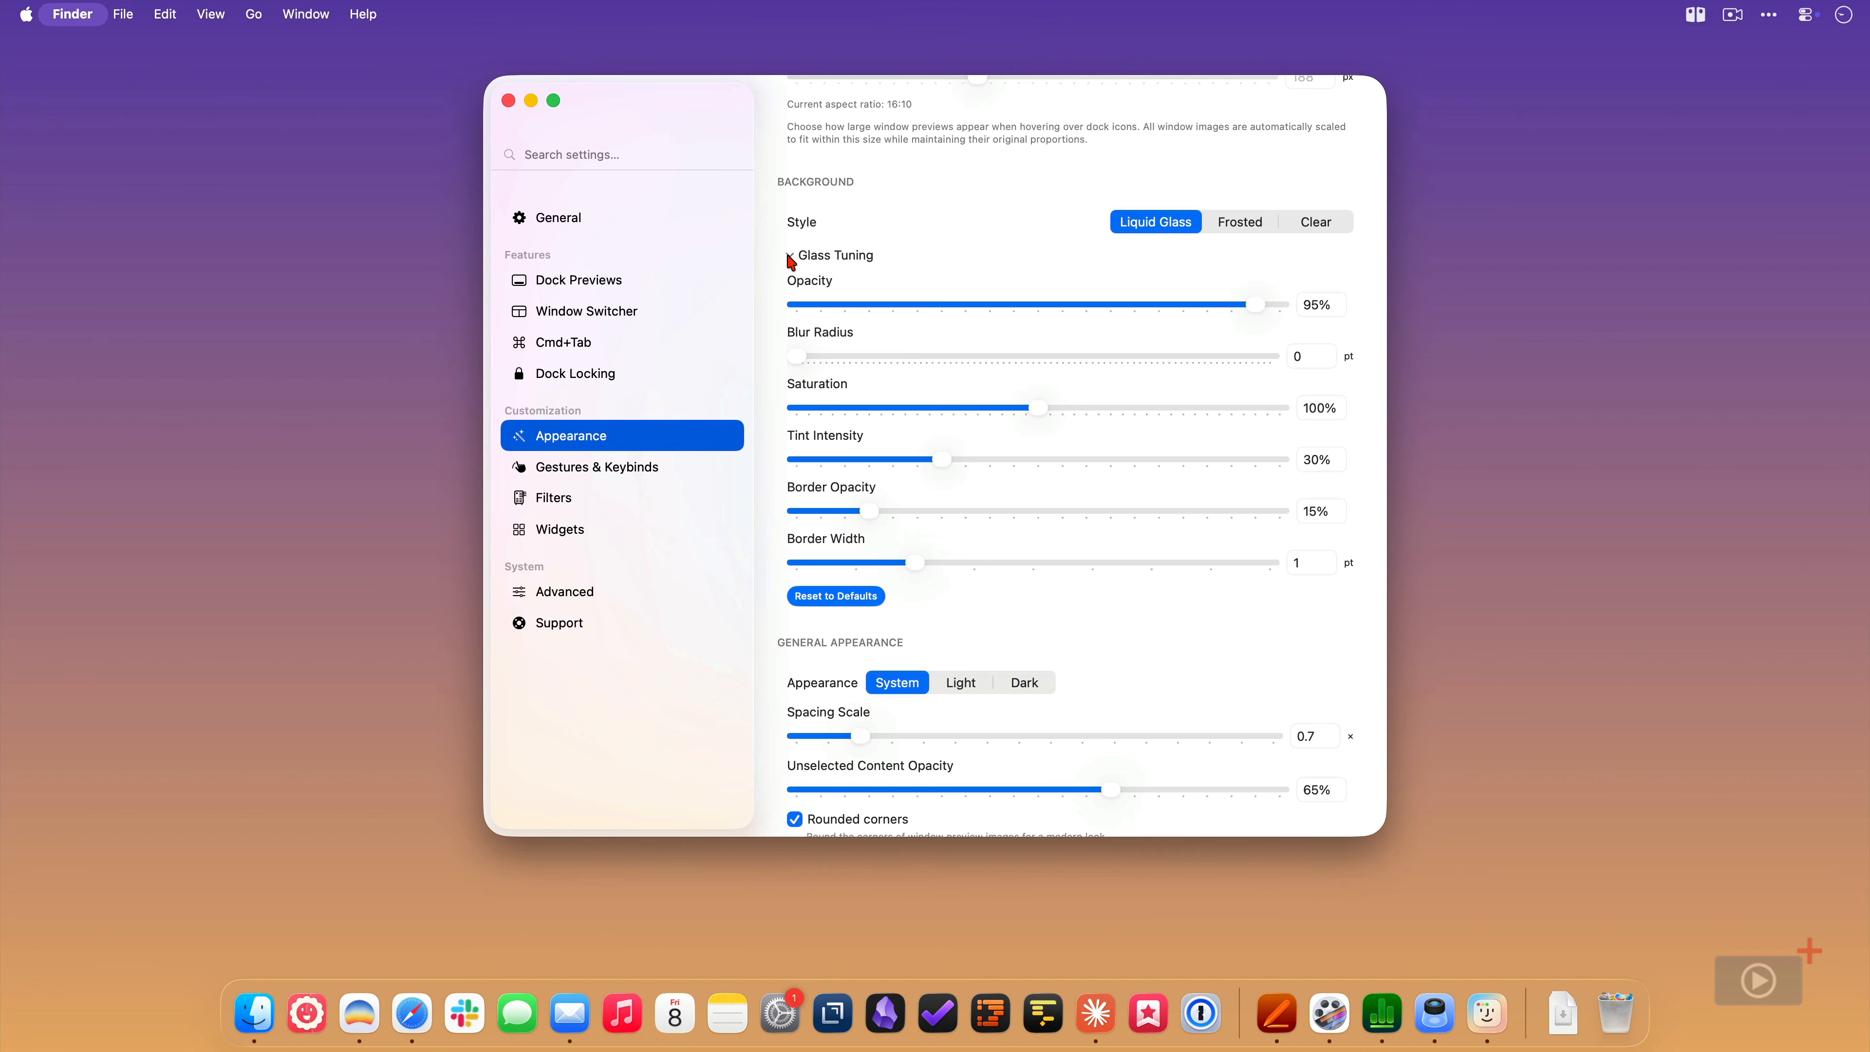
{"action": "left_click", "coordinate": [790, 257]}
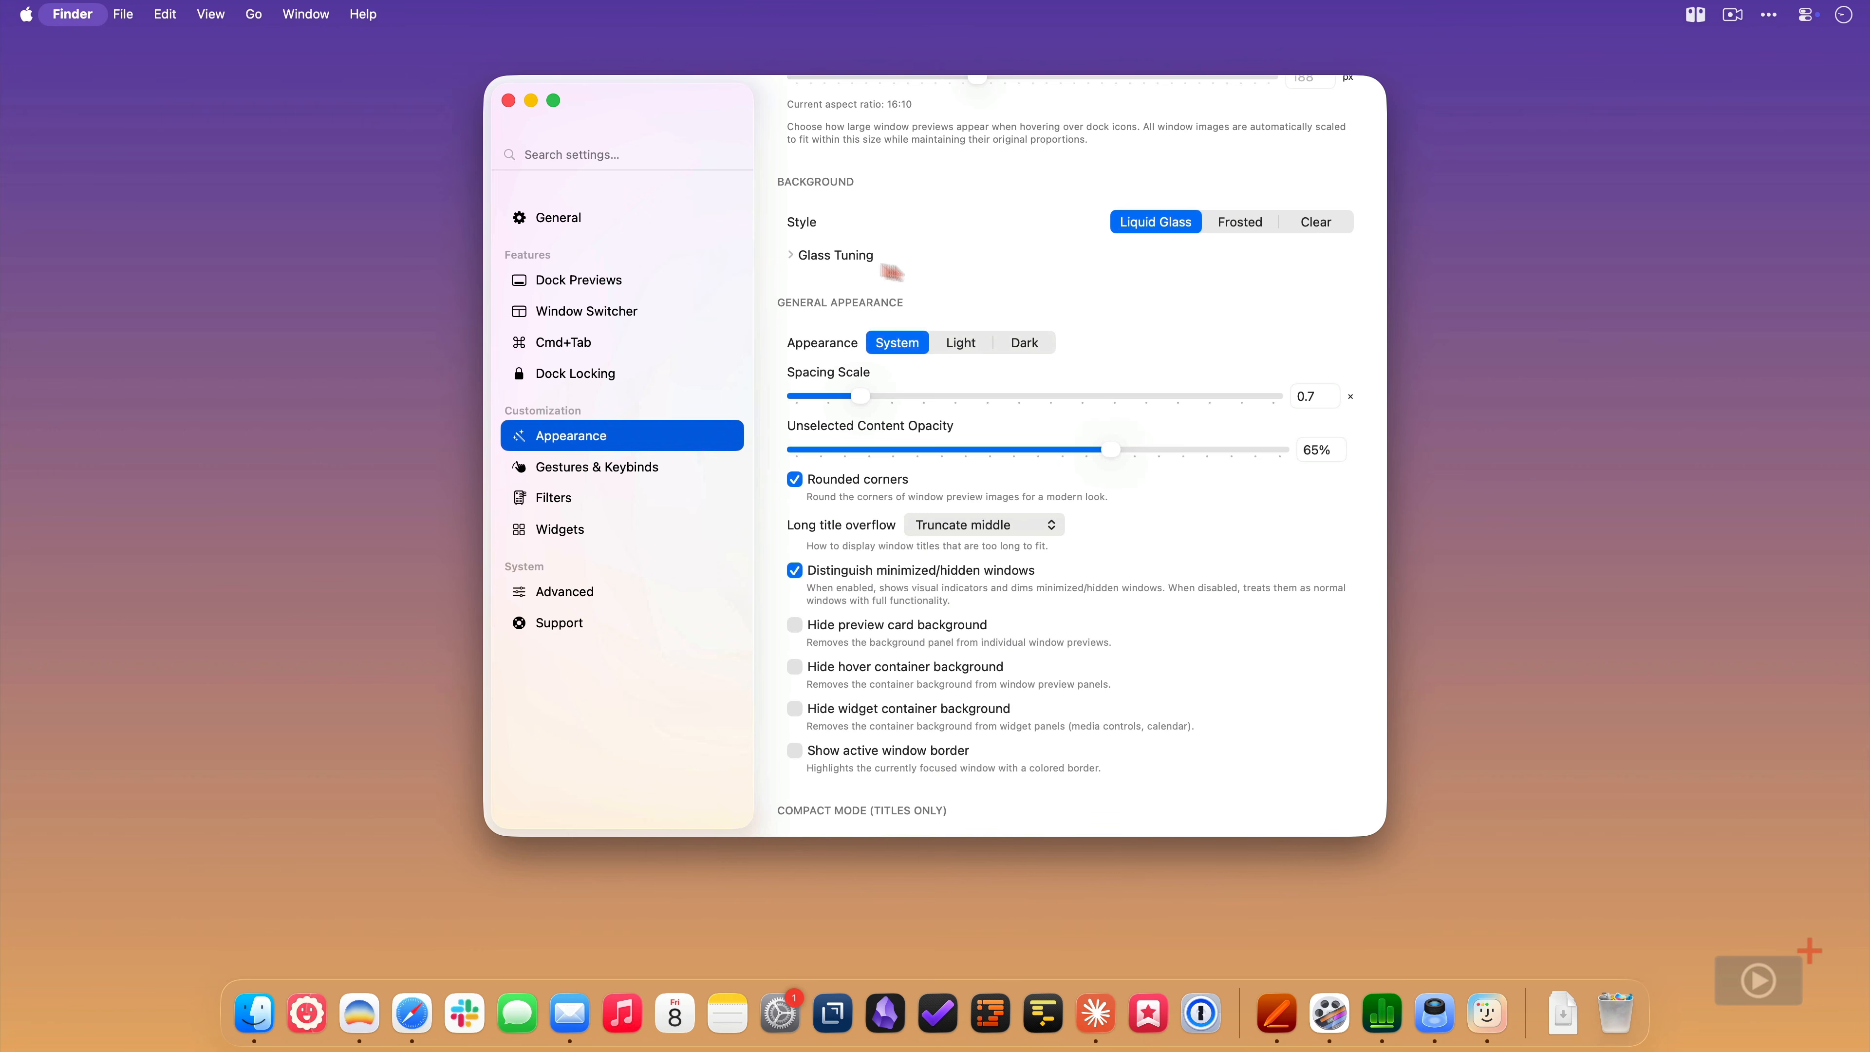
- Turn on "Always use compact mode" and keep its item size at Medium
{"action": "scroll", "coordinate": [1306, 503], "scroll_direction": "down", "scroll_amount": 3}
{"action": "scroll", "coordinate": [1307, 503], "scroll_direction": "down", "scroll_amount": 5}
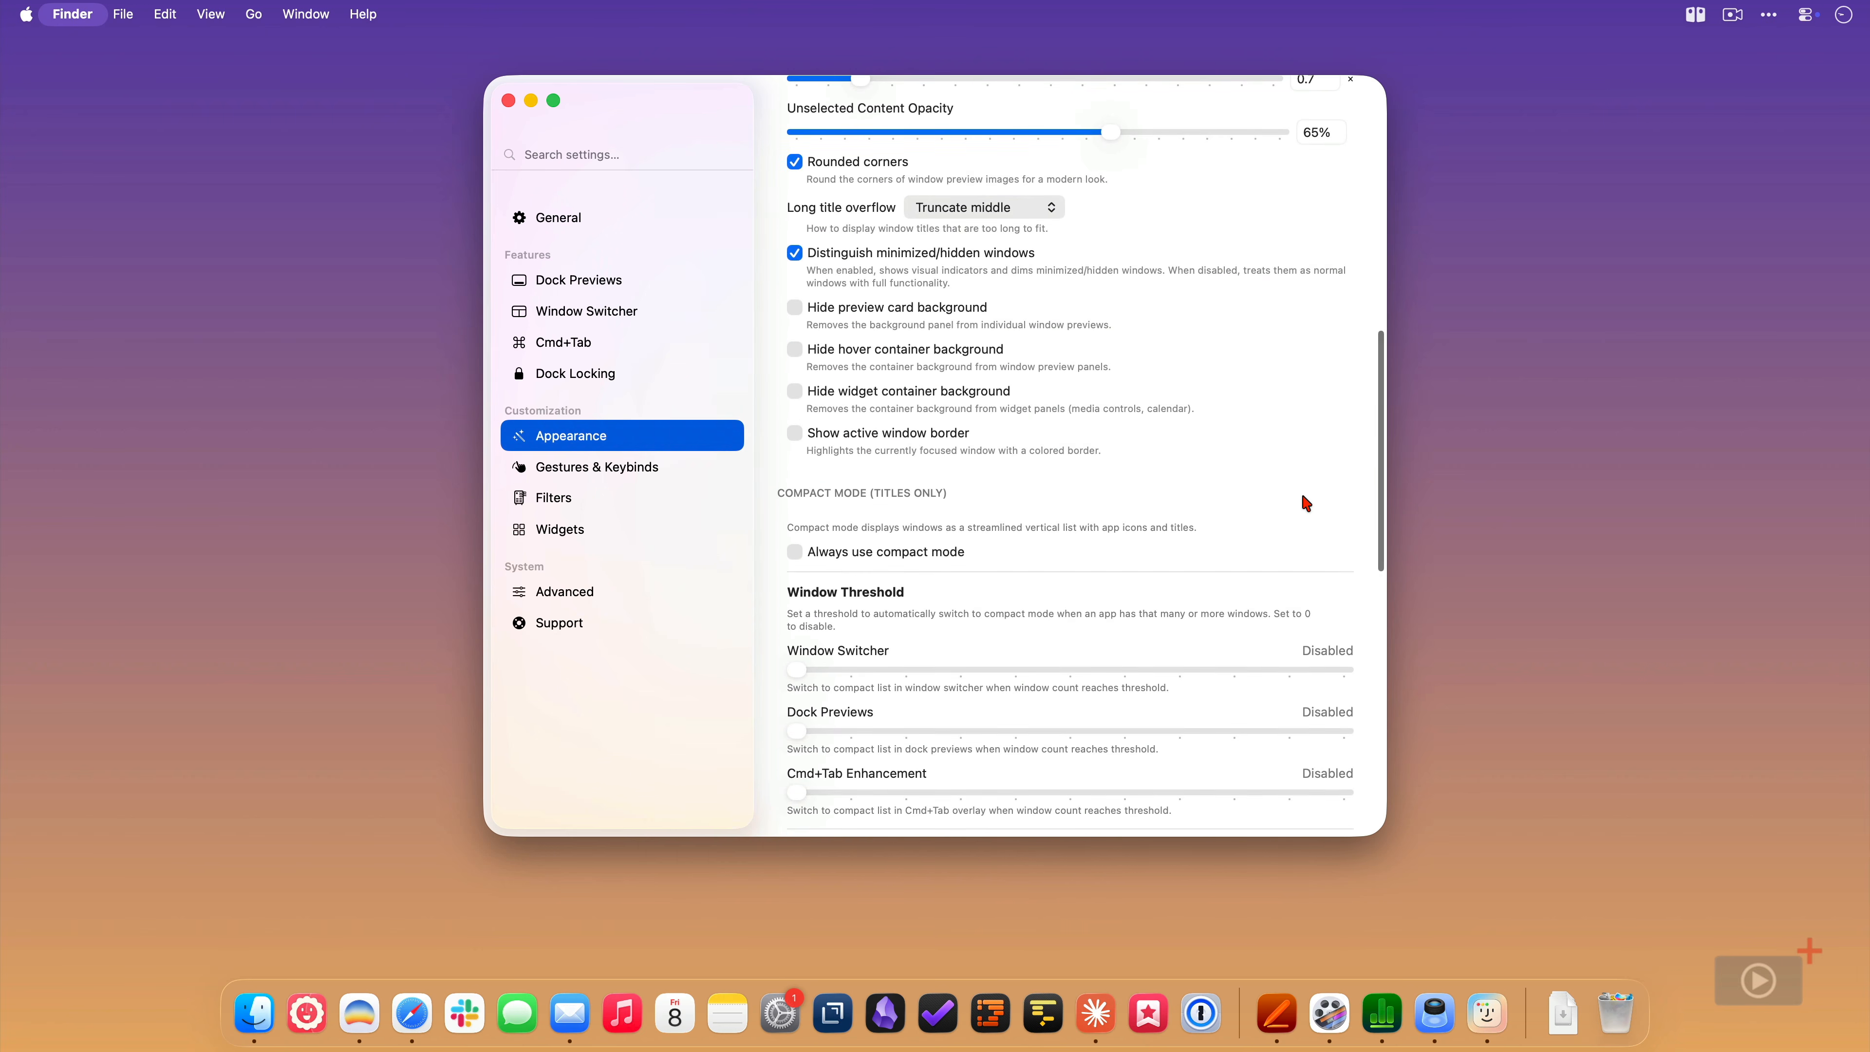
{"action": "scroll", "coordinate": [1306, 503], "scroll_direction": "down", "scroll_amount": 5}
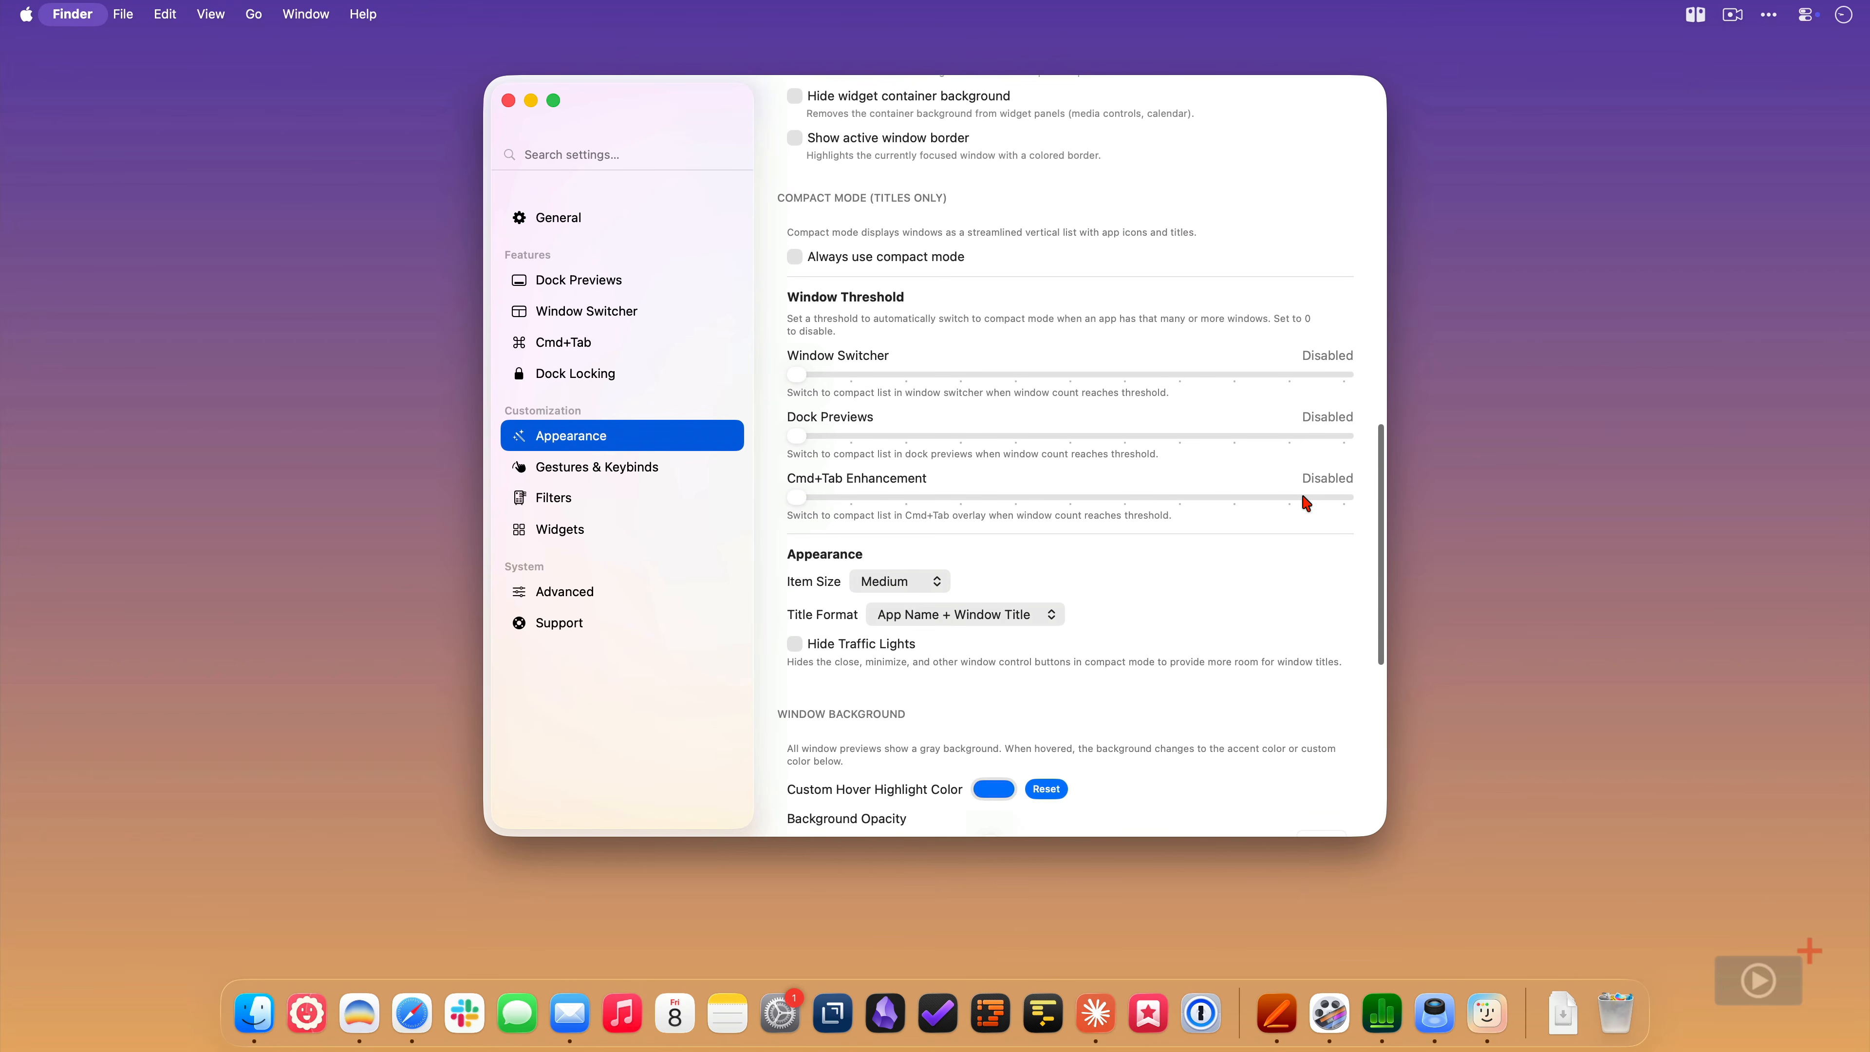
{"action": "left_click", "coordinate": [798, 258]}
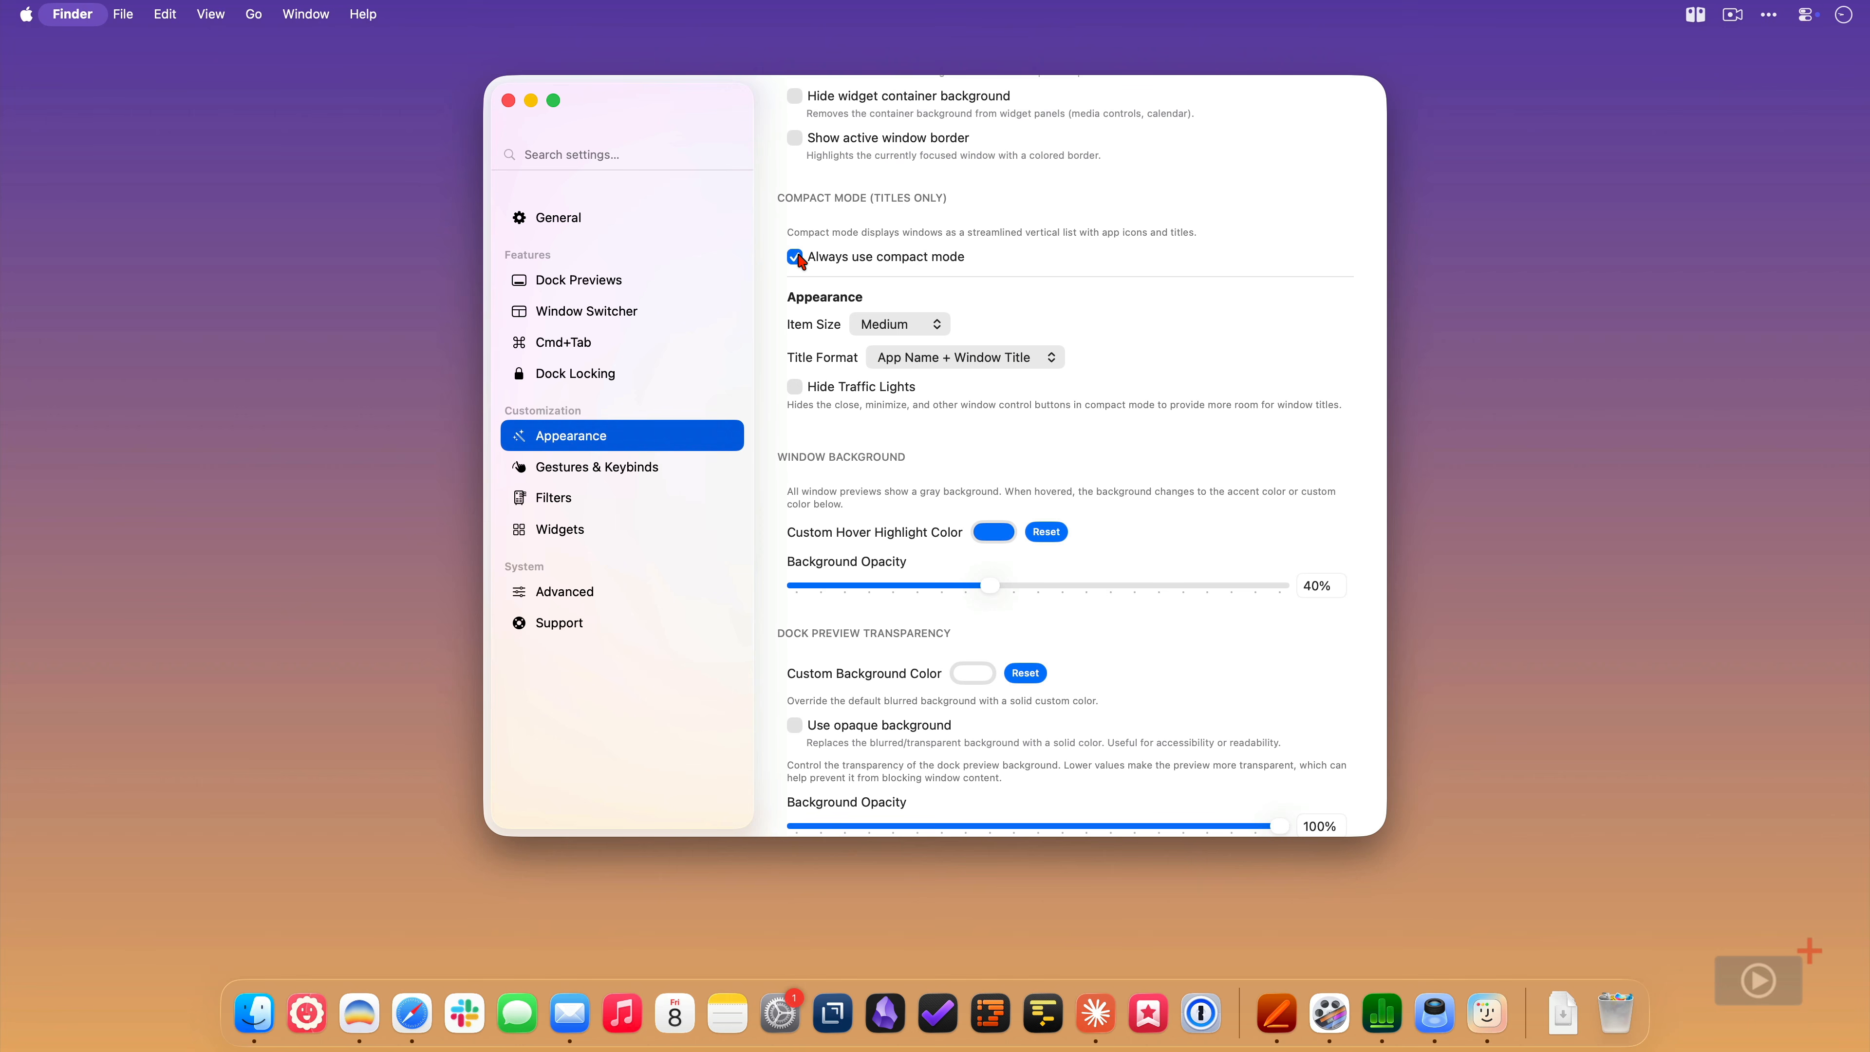
{"action": "left_click", "coordinate": [928, 325]}
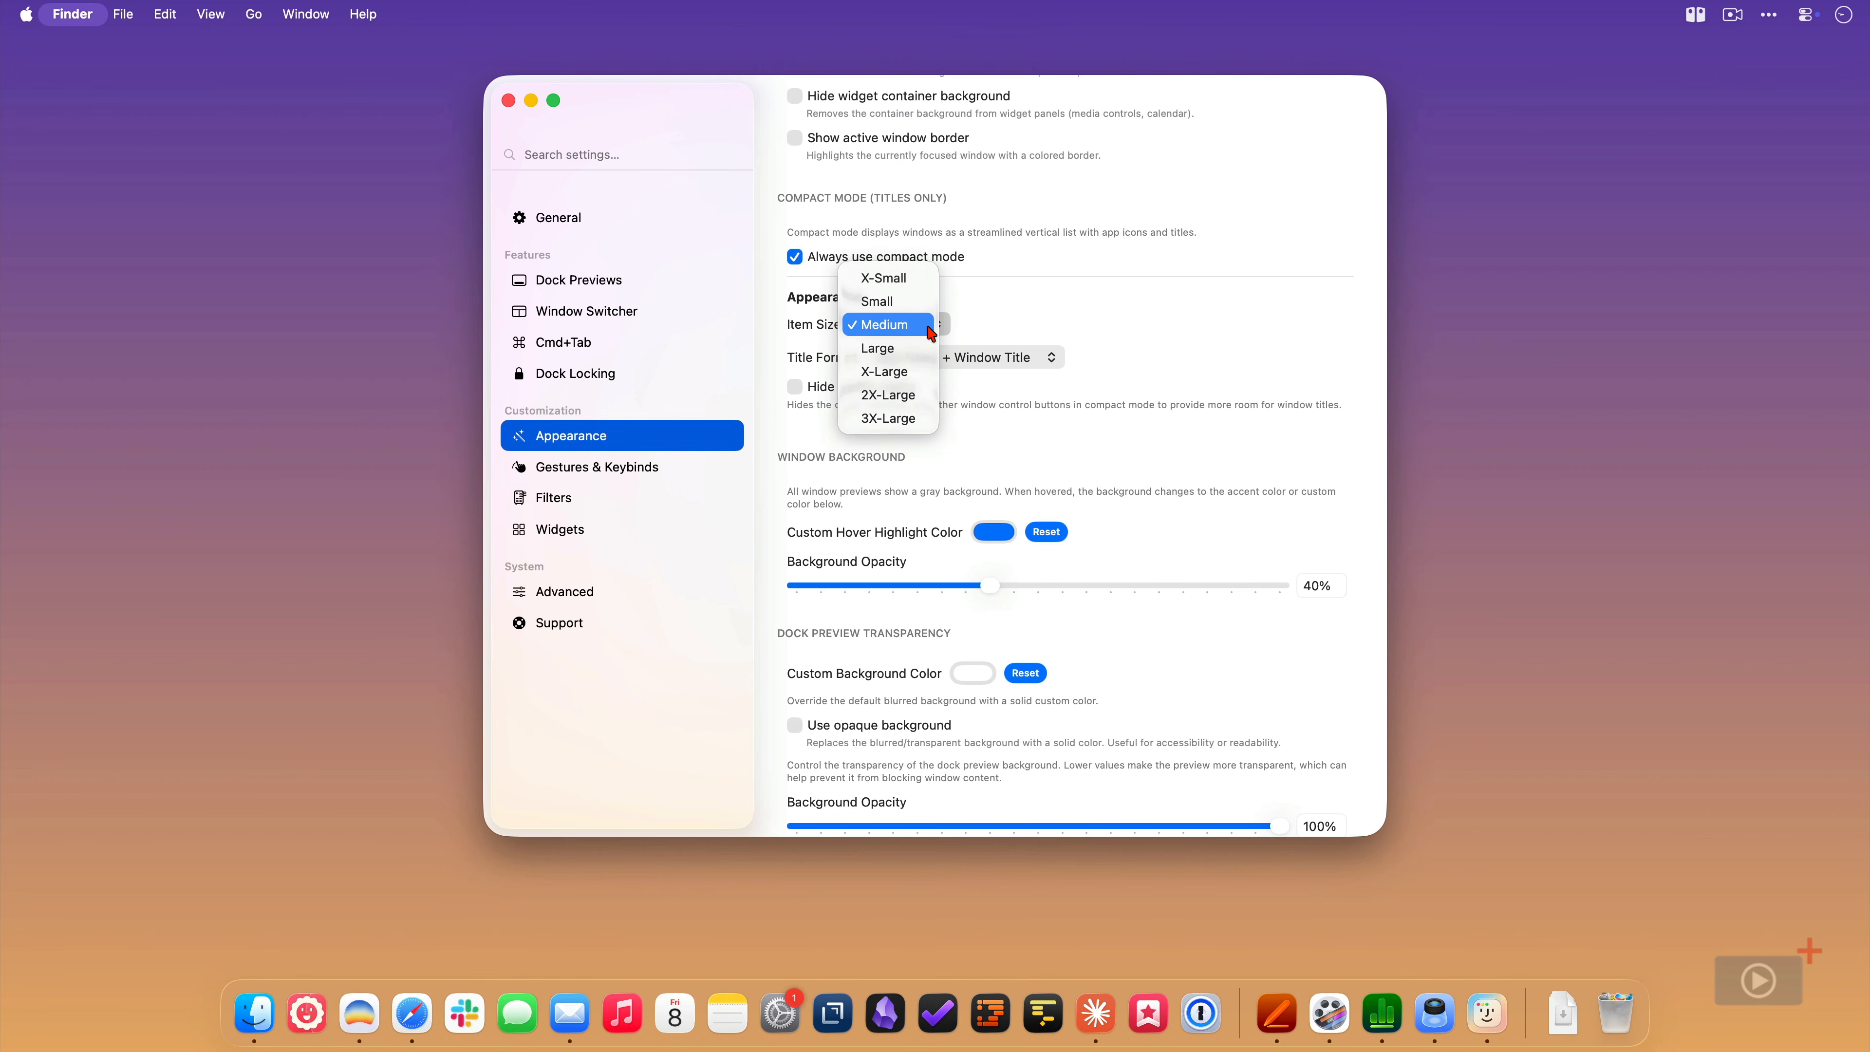
{"action": "left_click", "coordinate": [928, 327]}
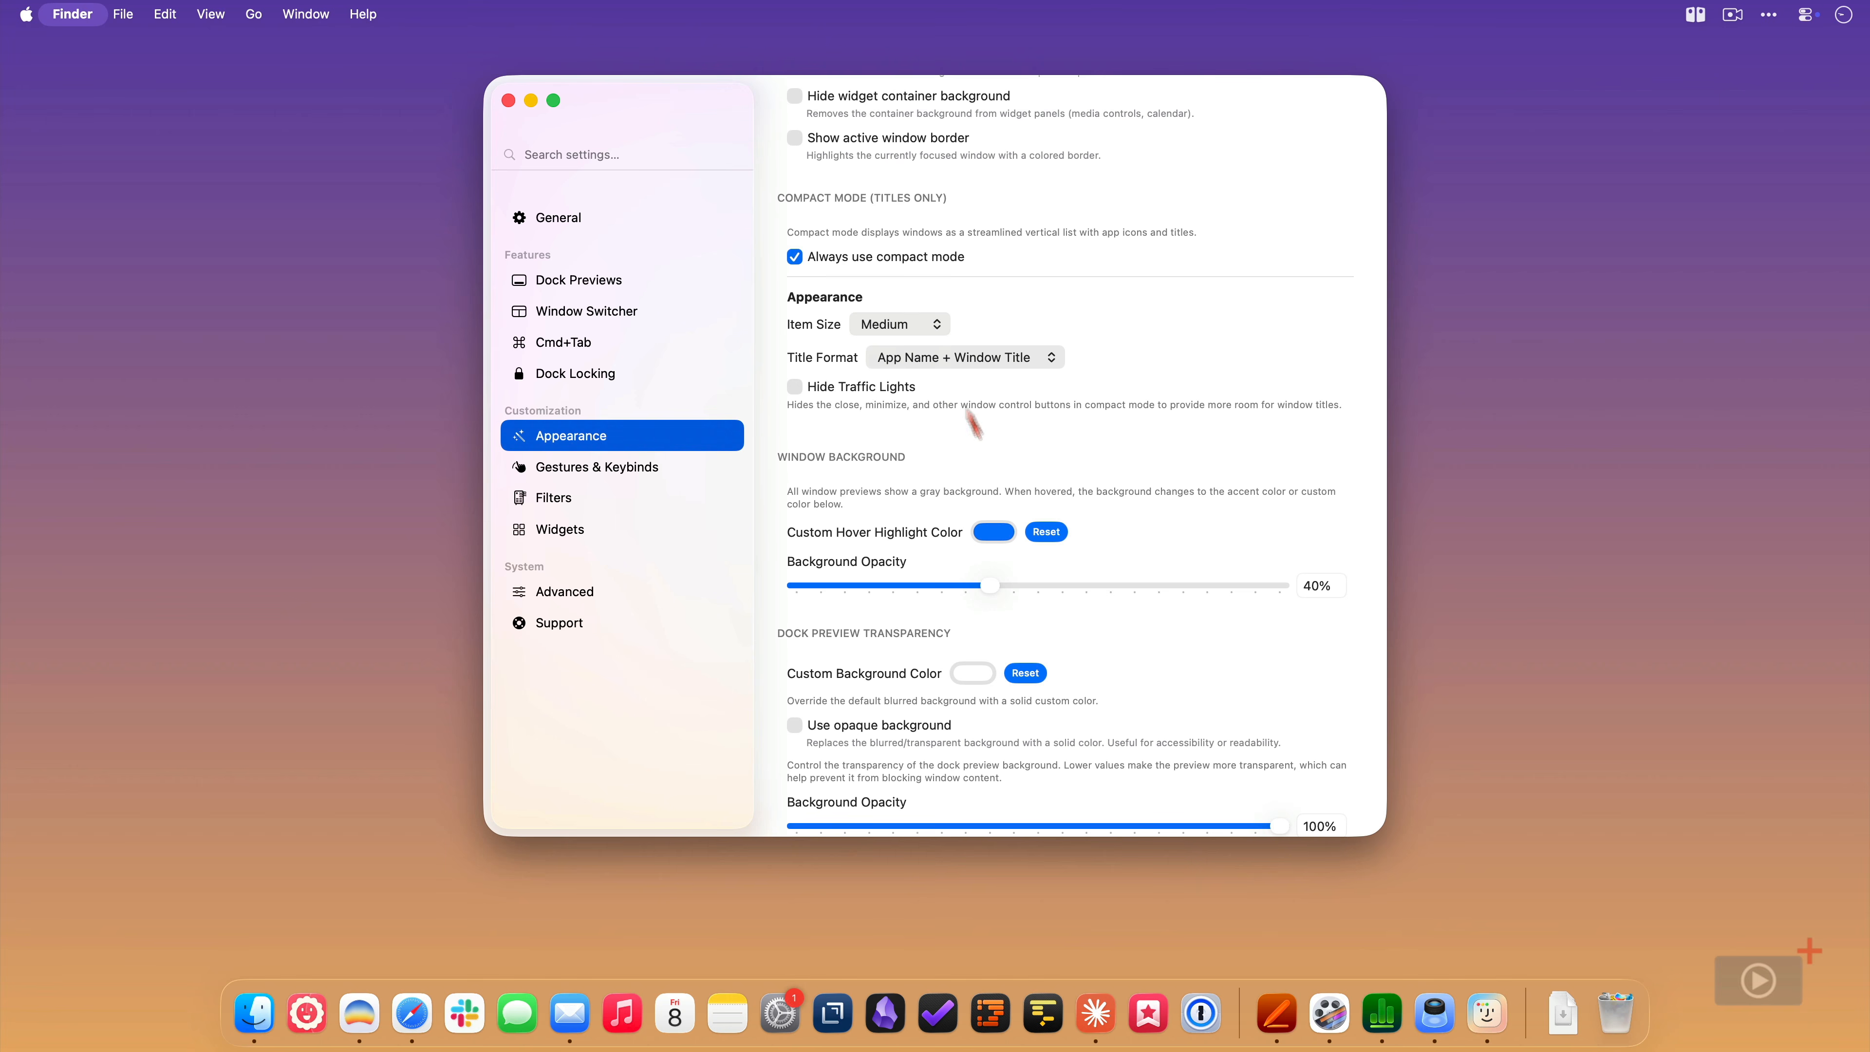
- Test the compact Pages dock preview by opening the Meal Planner window and switching to Trip Itinerary from it
{"action": "mouse_move", "coordinate": [1290, 1024]}
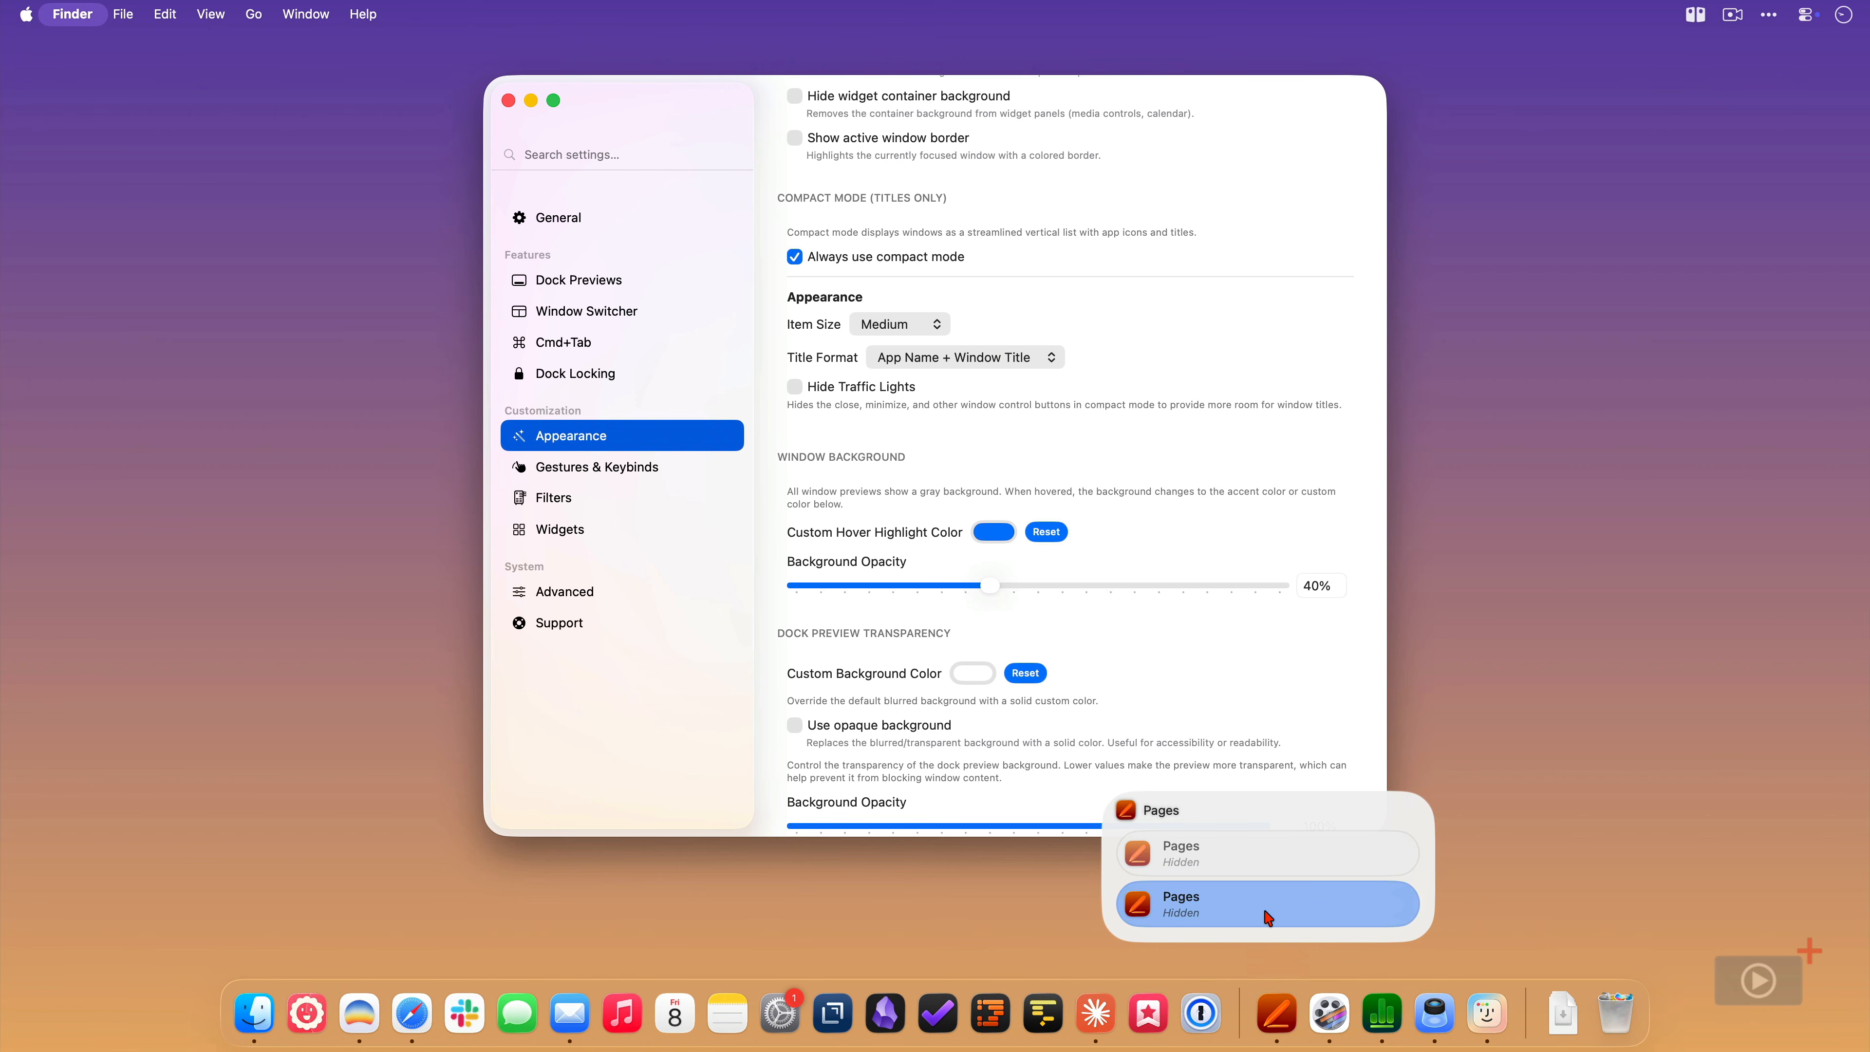
{"action": "left_click", "coordinate": [1268, 917]}
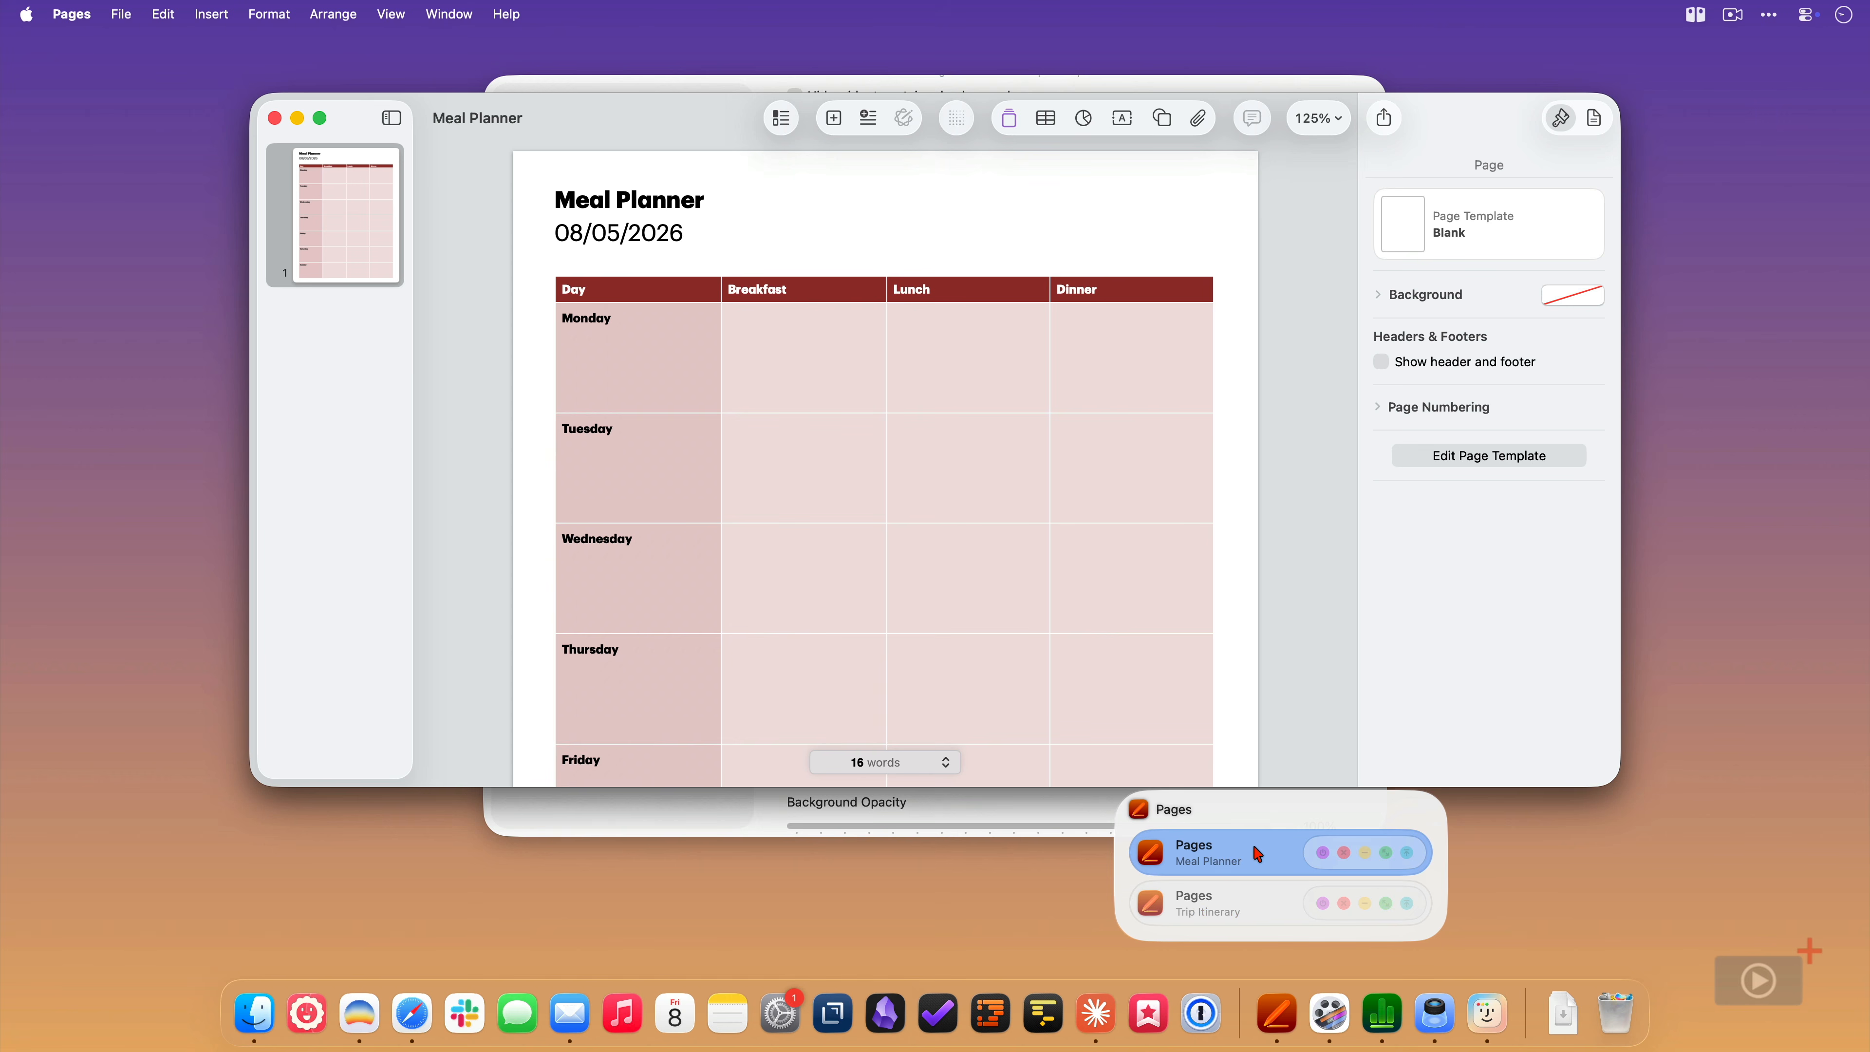
{"action": "left_click", "coordinate": [1252, 890]}
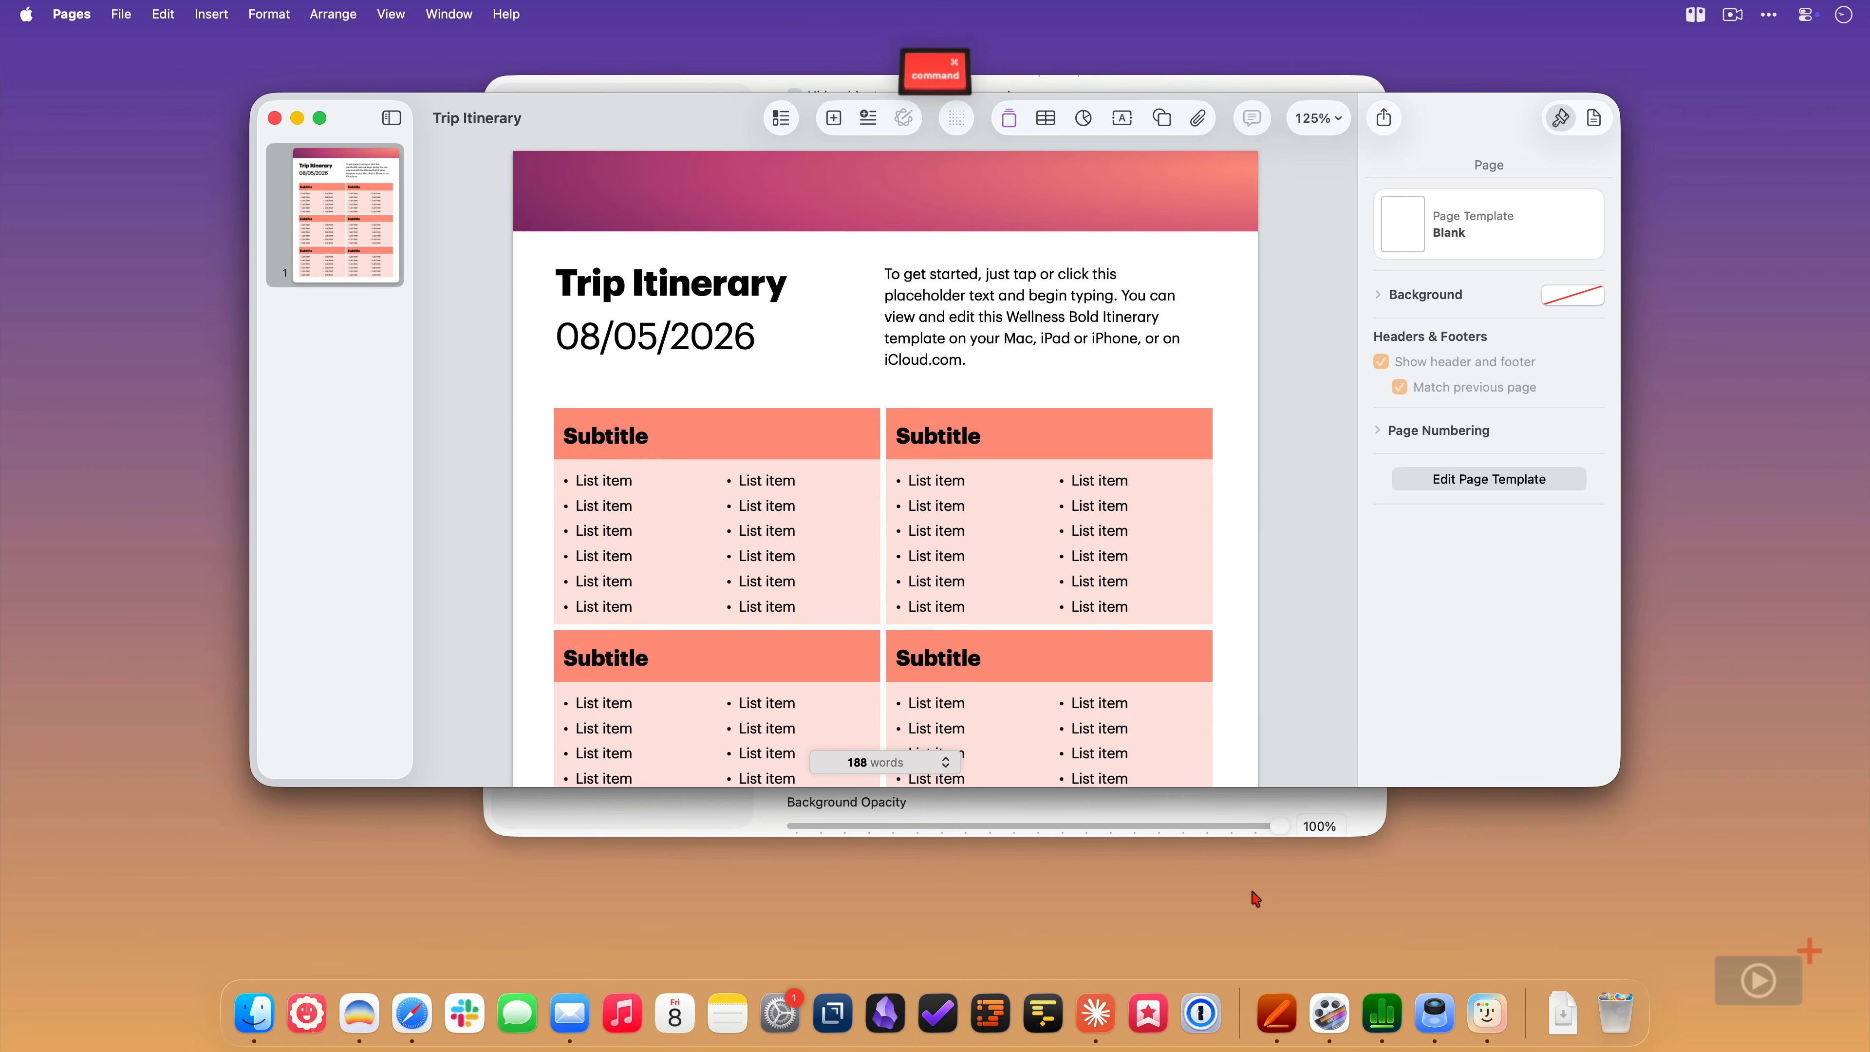
- Hide the Pages windows and check how they are listed in the compact Pages dock preview
{"action": "key", "text": "cmd+h"}
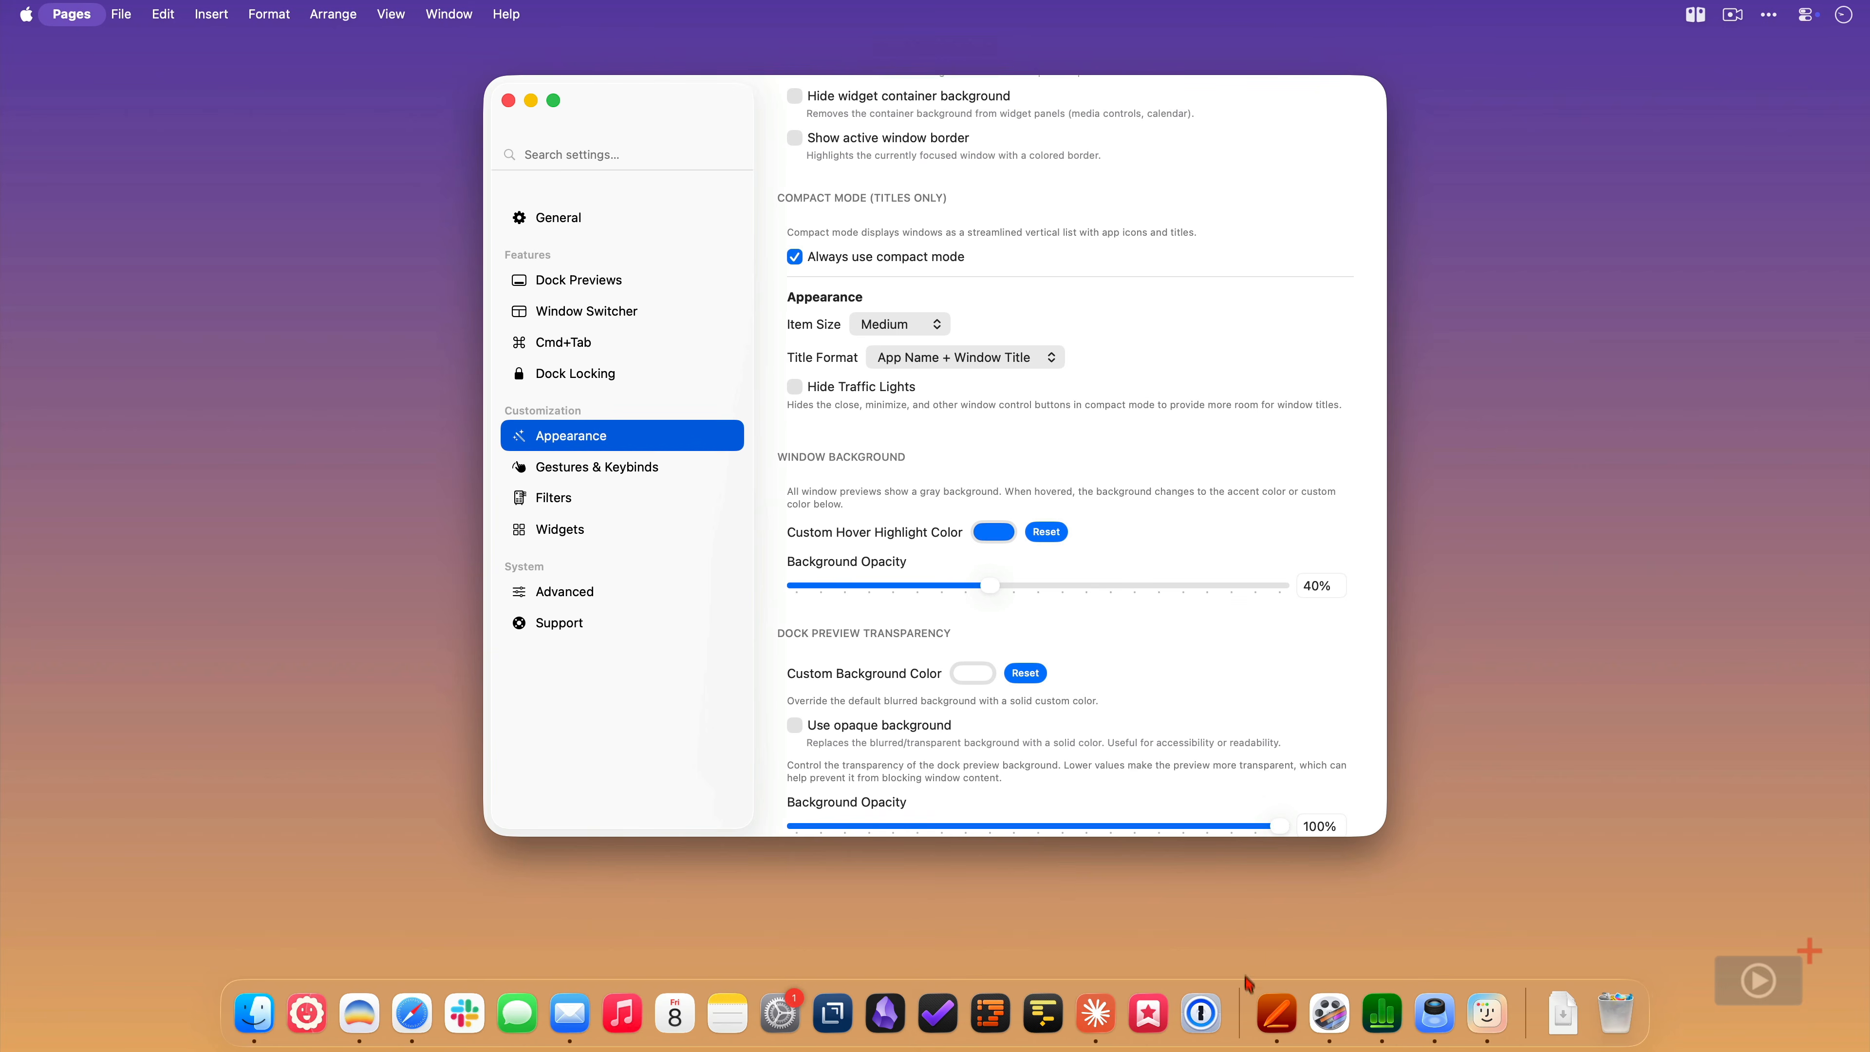
{"action": "mouse_move", "coordinate": [1257, 1007]}
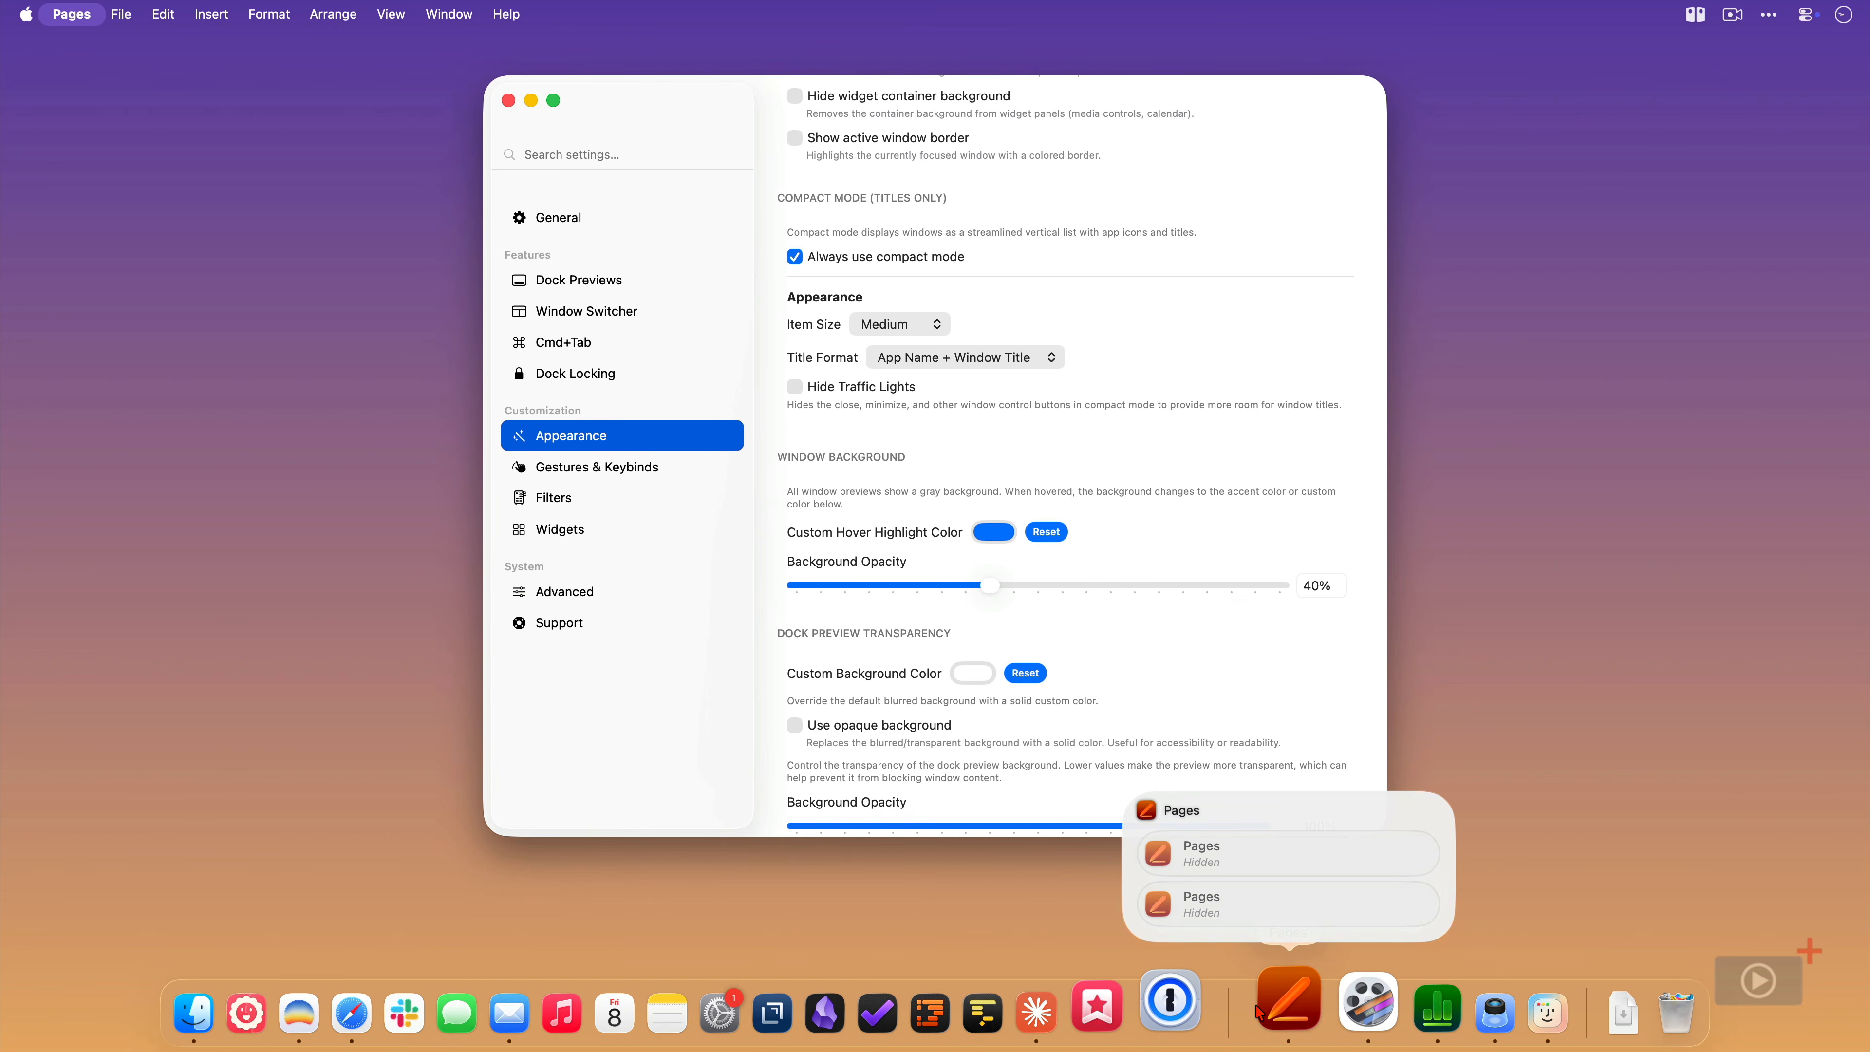
{"action": "key", "text": "Escape"}
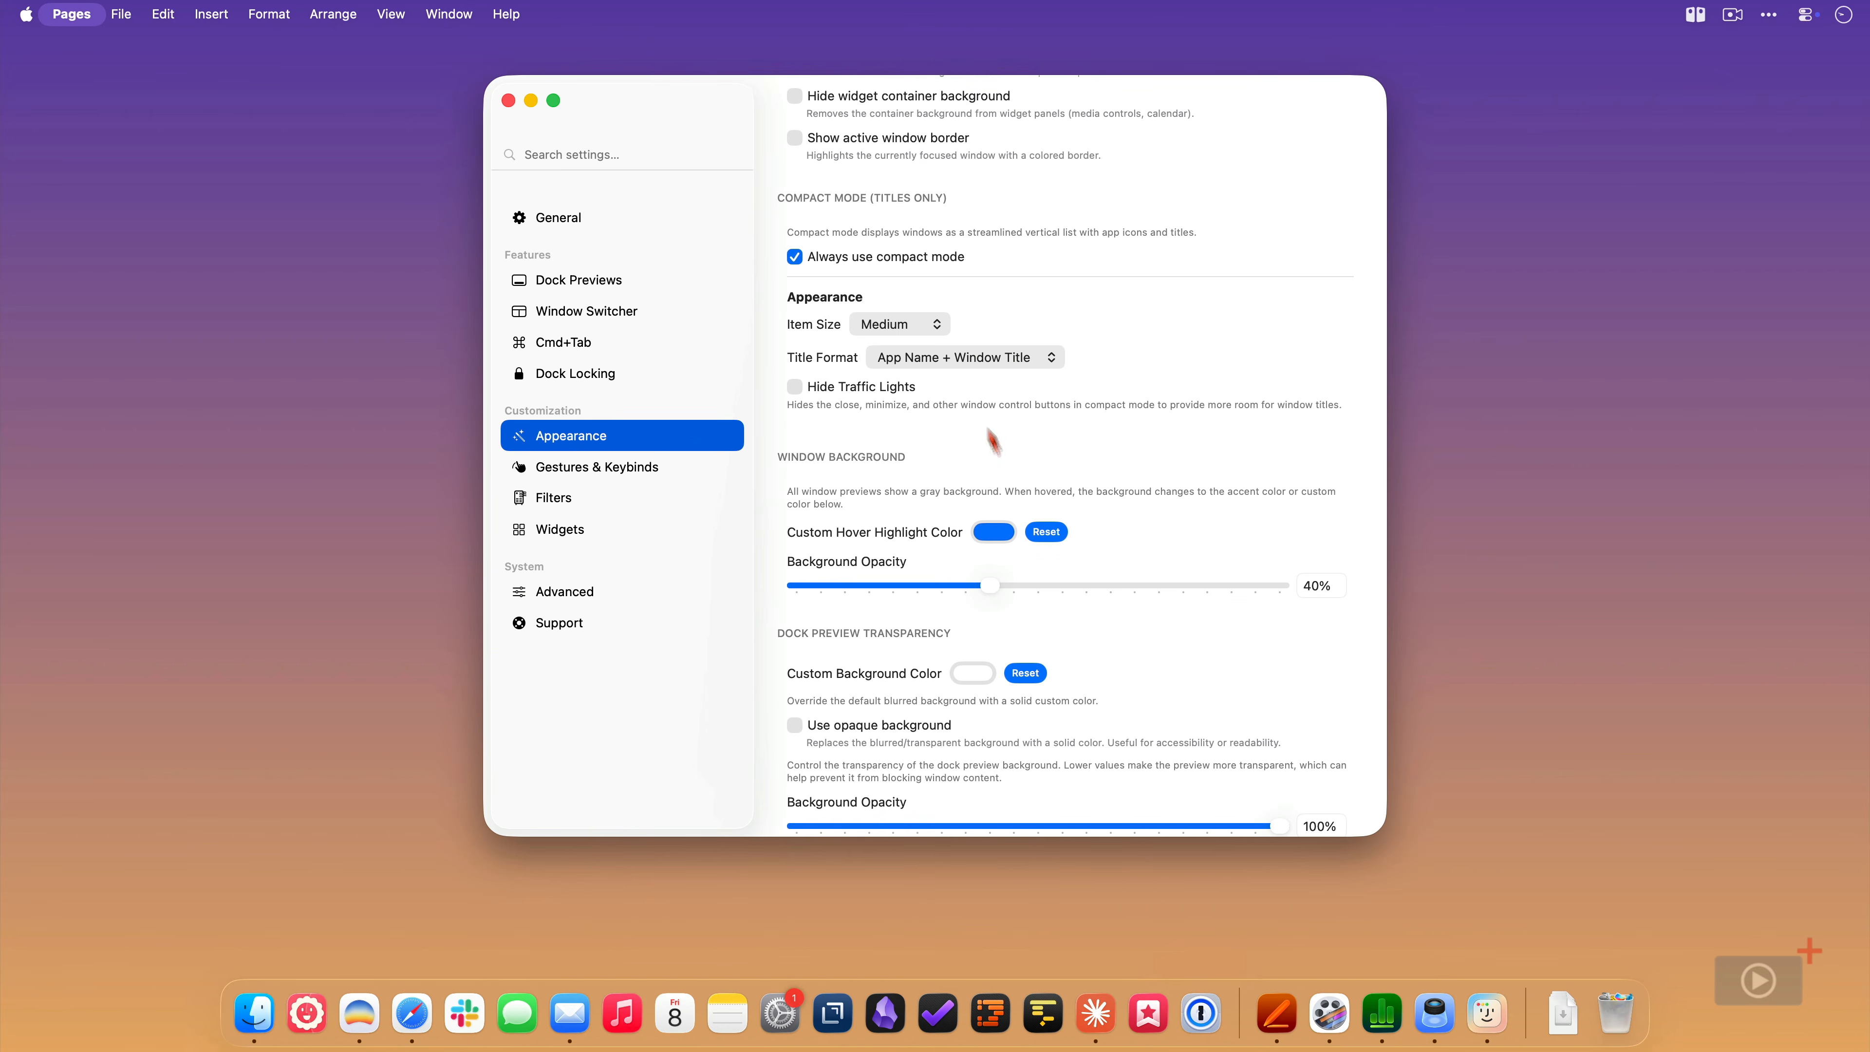
- Set the compact mode item size to 3X-Large and check the Pages dock preview
{"action": "left_click", "coordinate": [945, 329]}
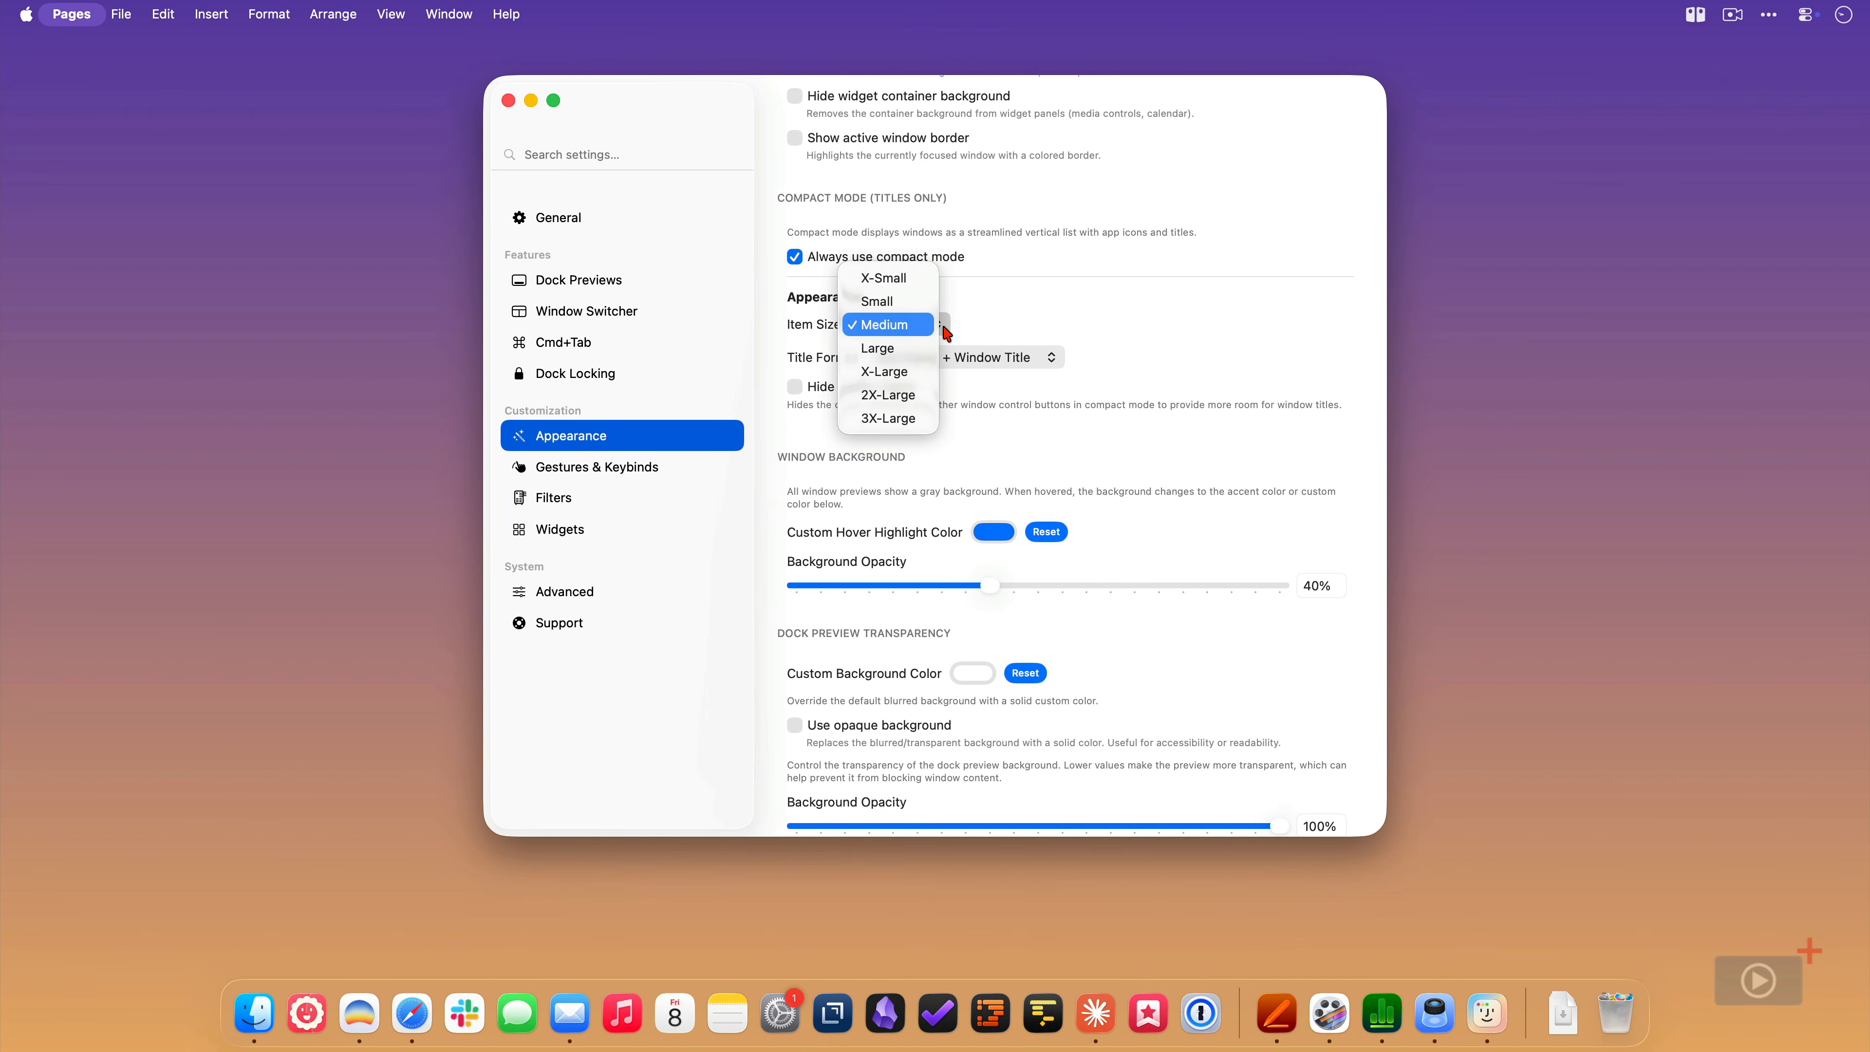
{"action": "left_click", "coordinate": [908, 418]}
{"action": "mouse_move", "coordinate": [1264, 1011]}
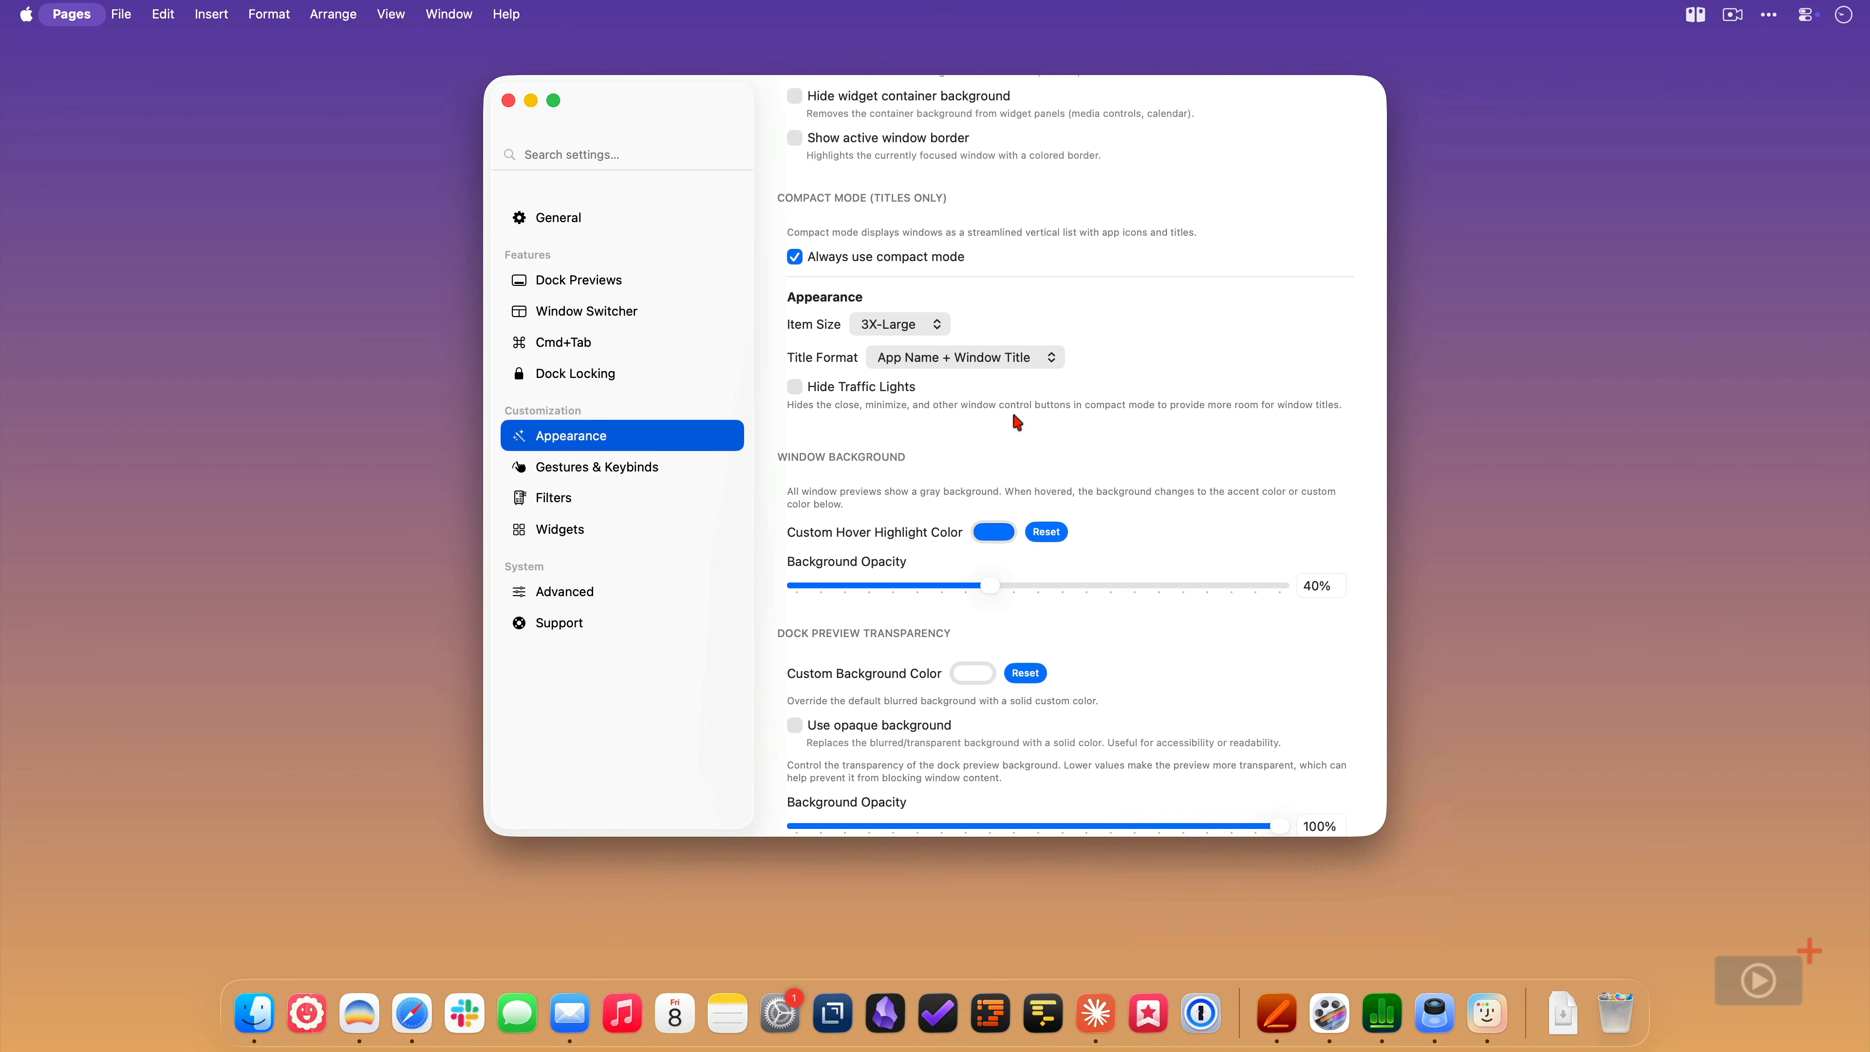
- Set the compact mode title format to Window Title Only and check the Pages and Safari dock previews
{"action": "left_click", "coordinate": [1046, 368]}
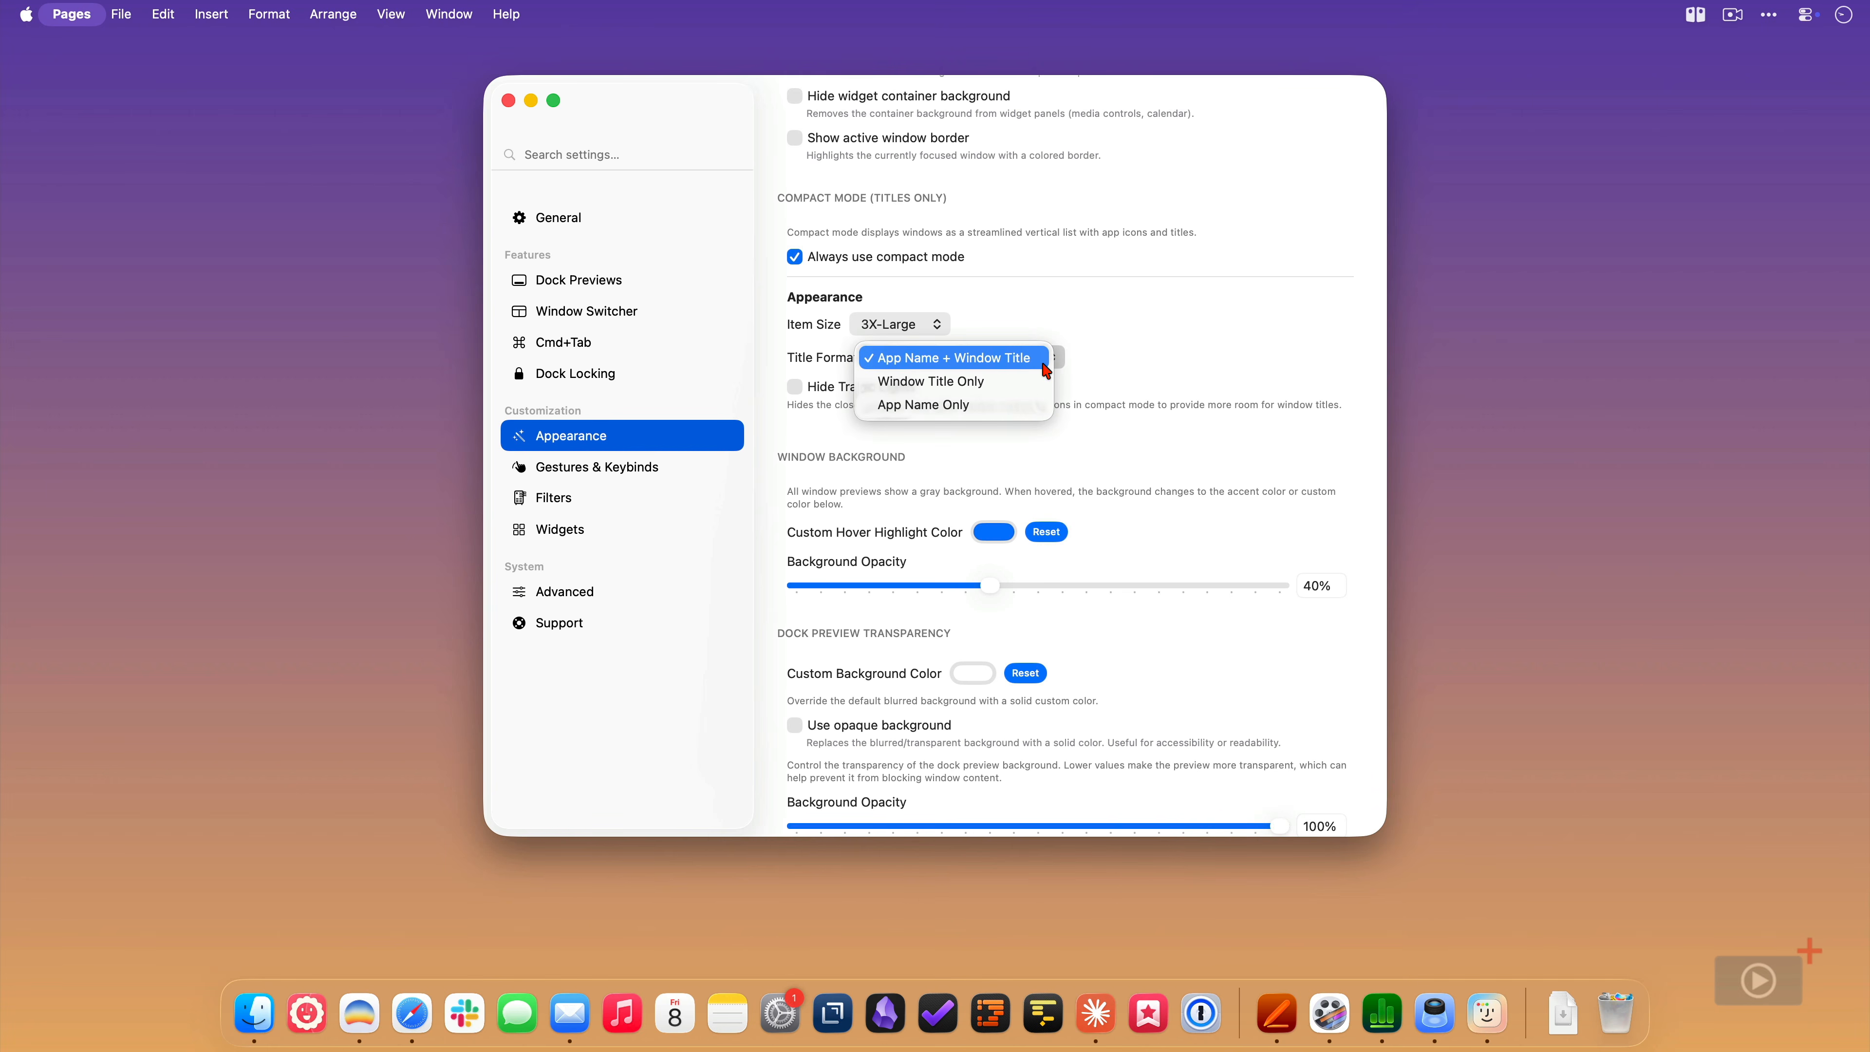
{"action": "left_click", "coordinate": [1031, 382]}
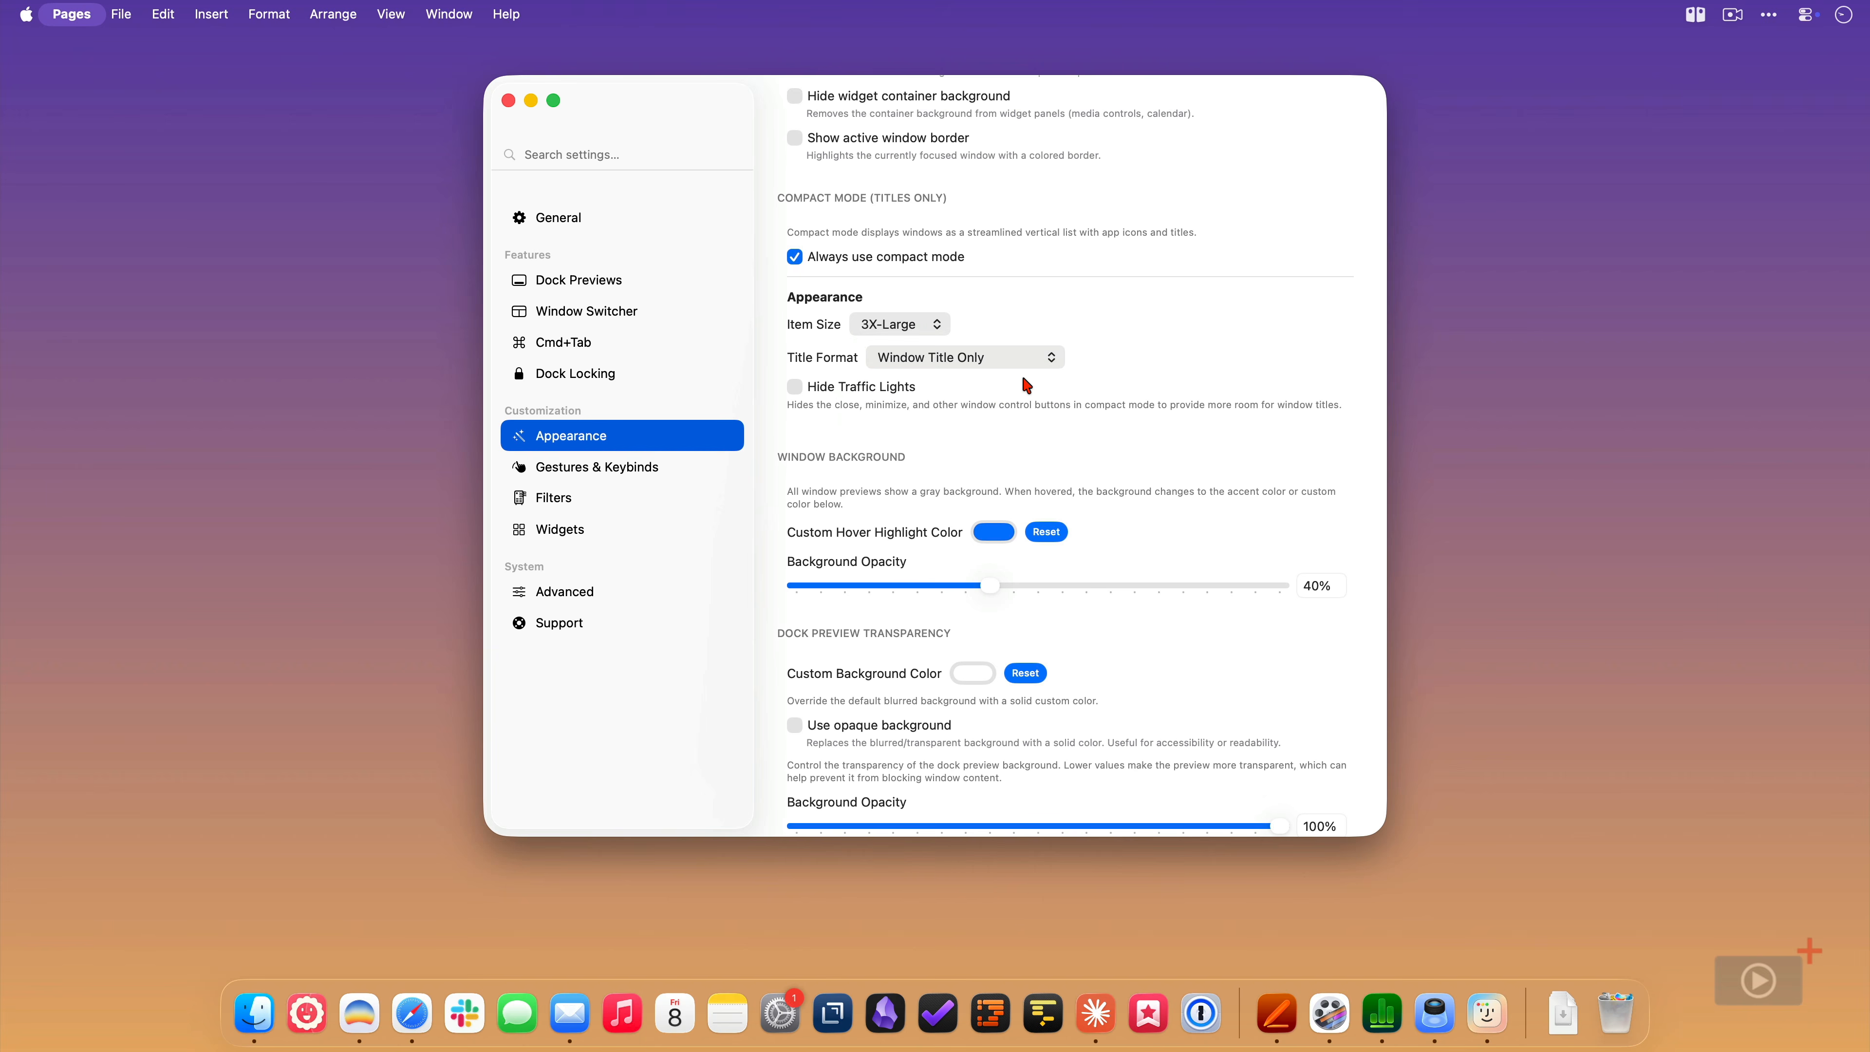
{"action": "mouse_move", "coordinate": [1277, 1018]}
{"action": "mouse_move", "coordinate": [413, 1000]}
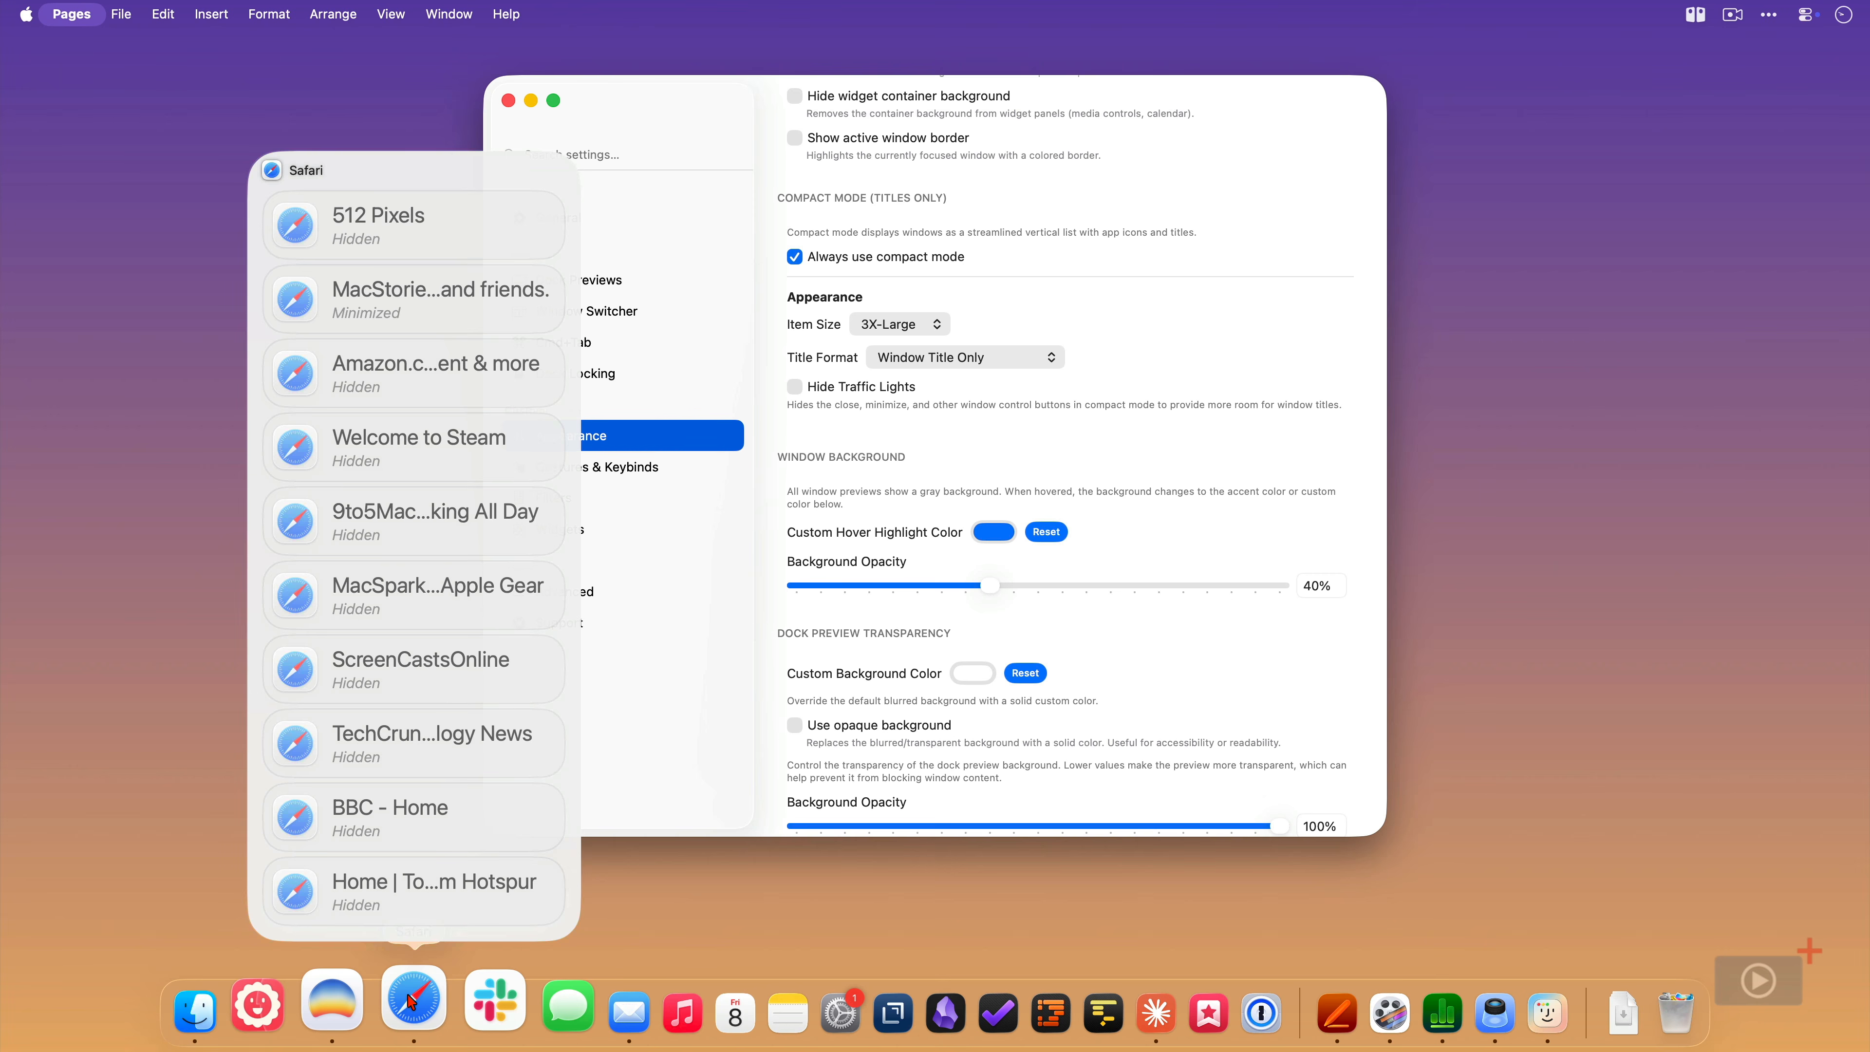